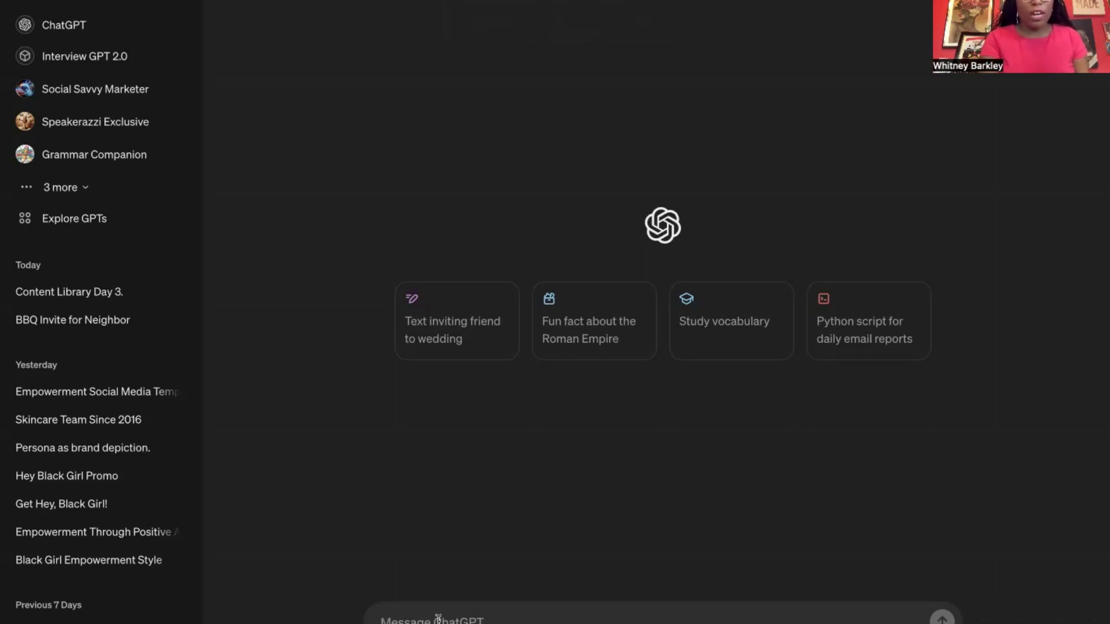
Ask "What are 10 social media graphic template types that I should have in my back pocket for a girl's empowerment children's book?" and regenerate the answer
{"action": "type", "text": "What are 10 social media graphic template types that I should have in my back pocket for a girl's empowerment children's book?"}
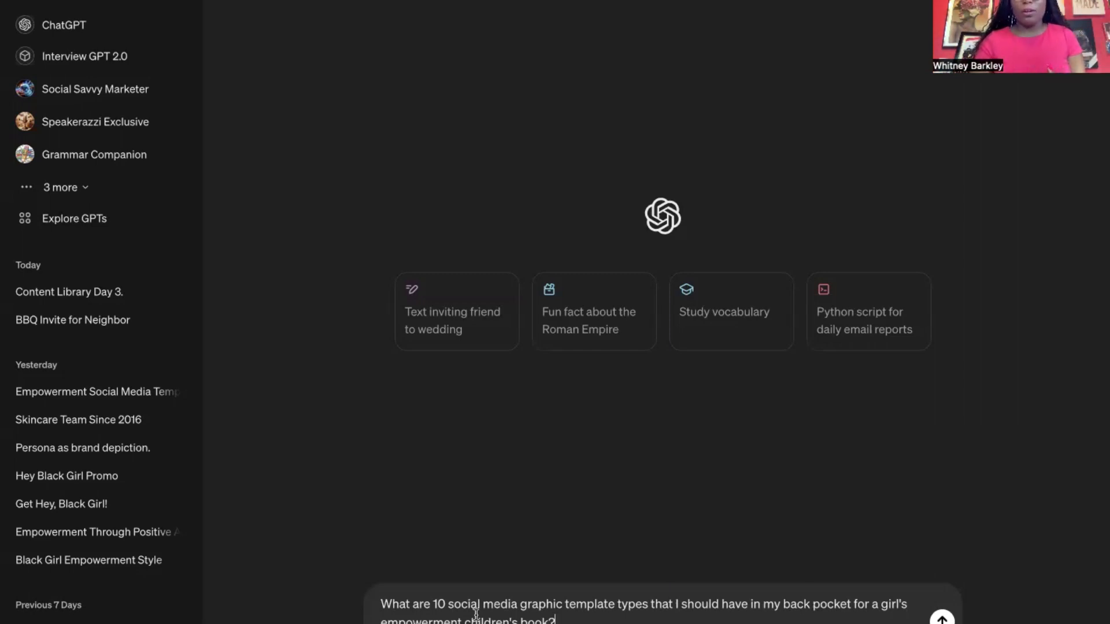
{"action": "key", "text": "Return"}
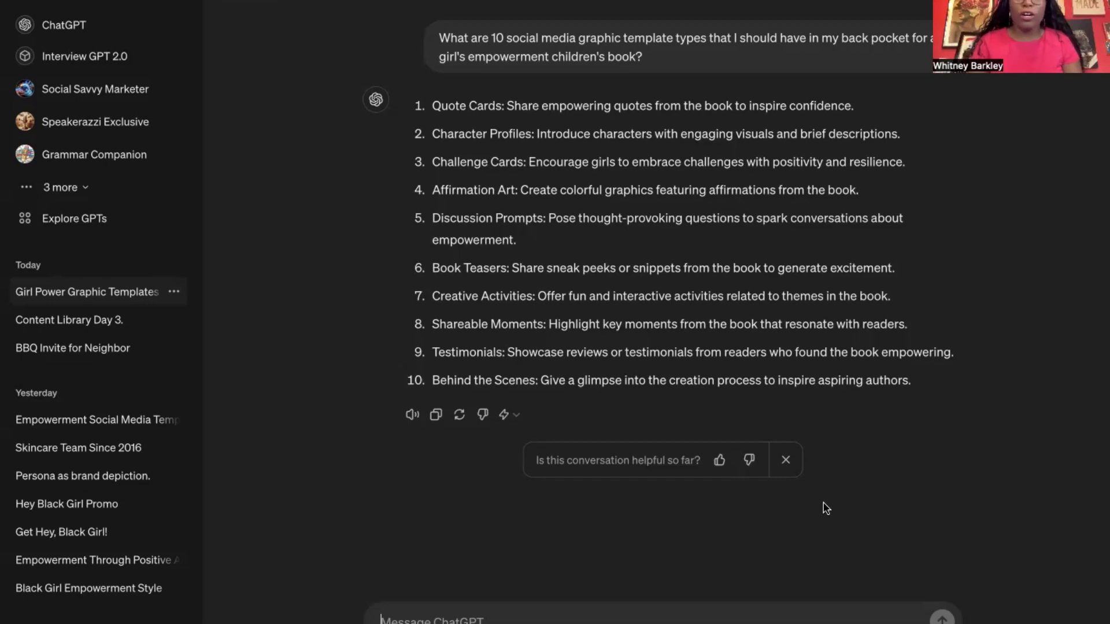
{"action": "left_click", "coordinate": [461, 415]}
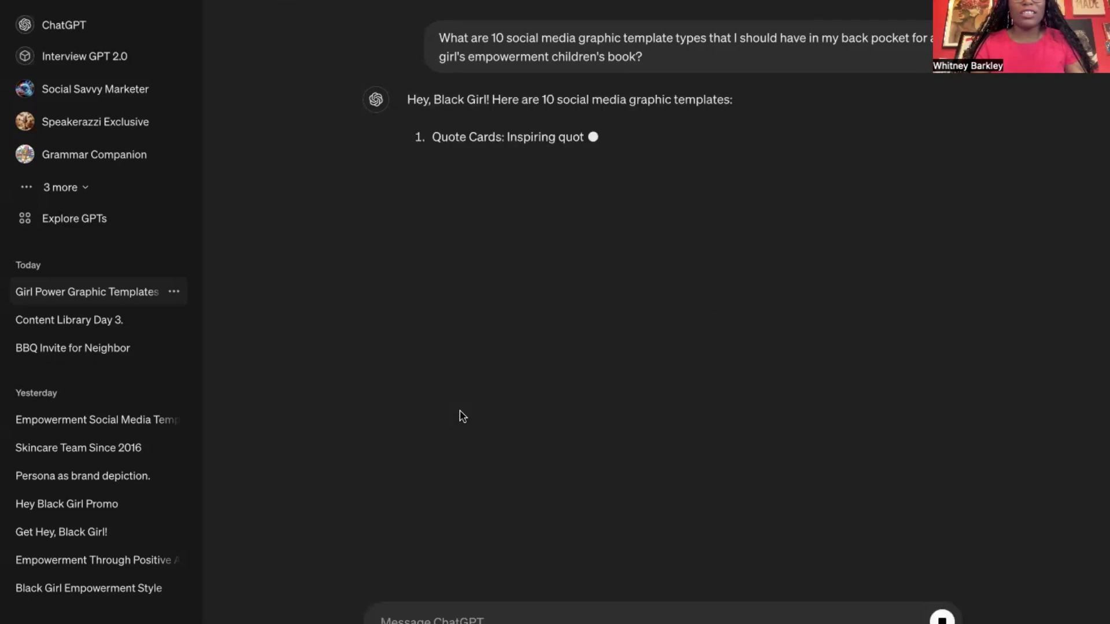
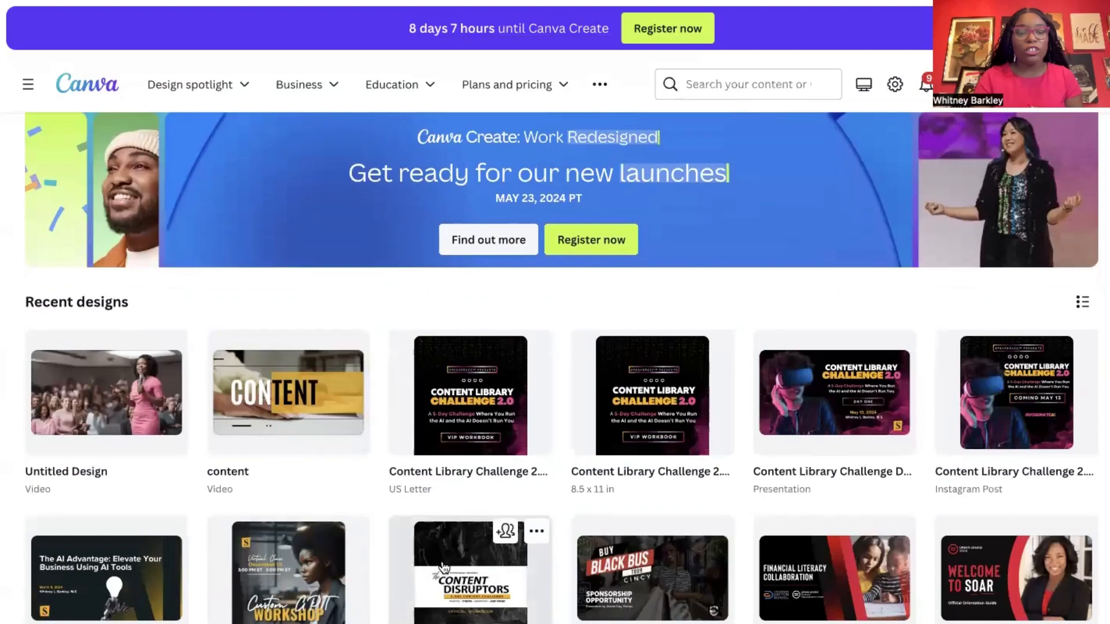
Switch to Canva, open Magic Studio and look over its AI design and content tools
{"action": "scroll", "coordinate": [430, 563], "scroll_direction": "up", "scroll_amount": 8}
{"action": "scroll", "coordinate": [430, 560], "scroll_direction": "down", "scroll_amount": 1}
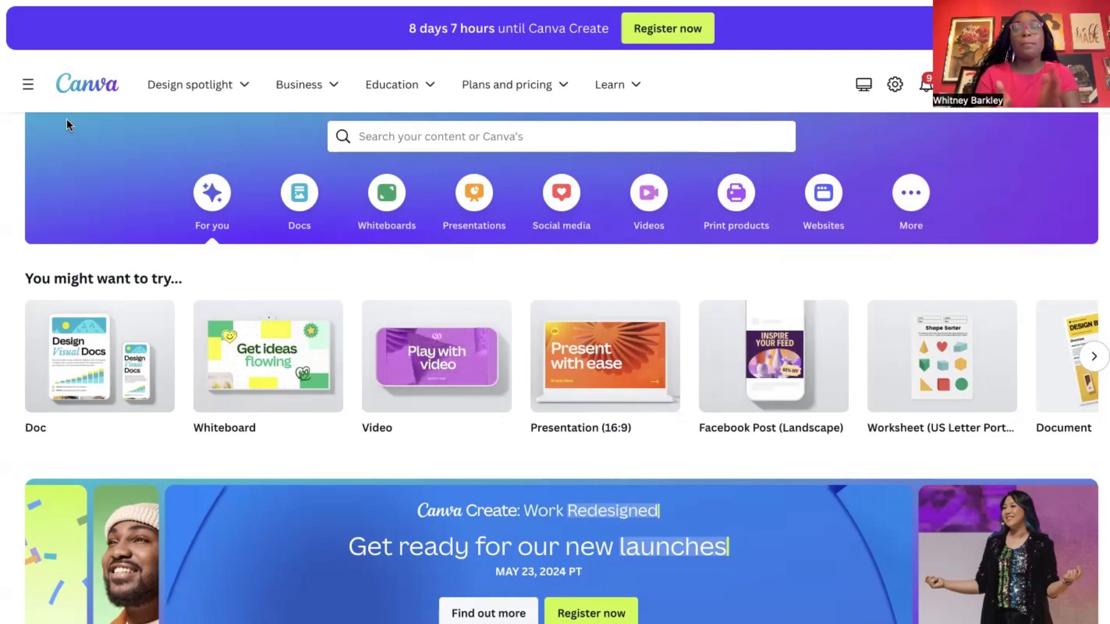
{"action": "left_click", "coordinate": [27, 87]}
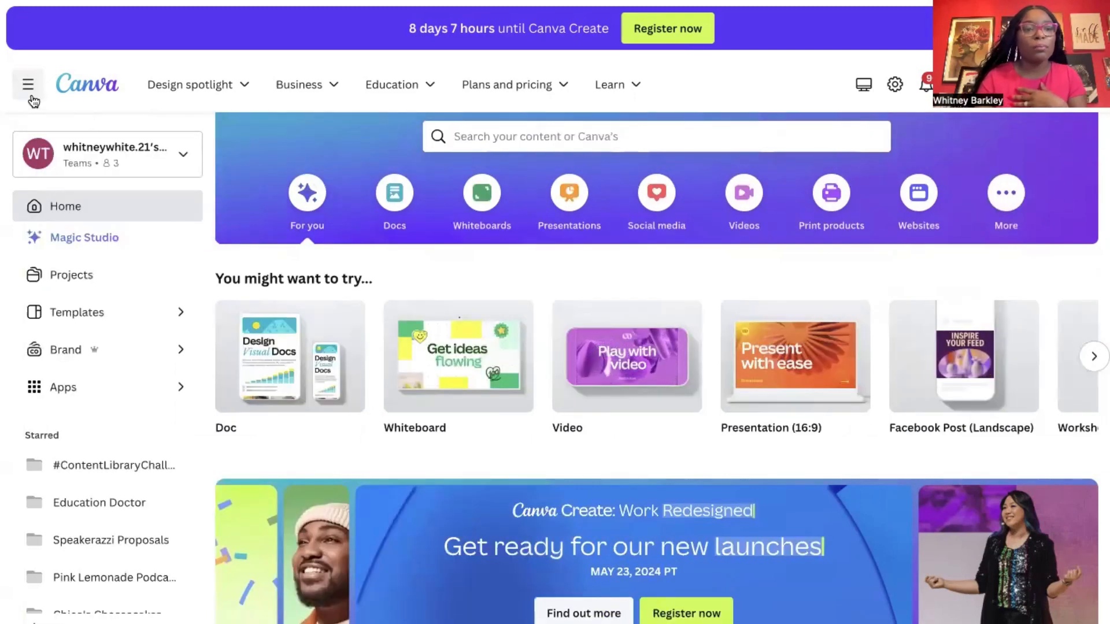
{"action": "left_click", "coordinate": [66, 240]}
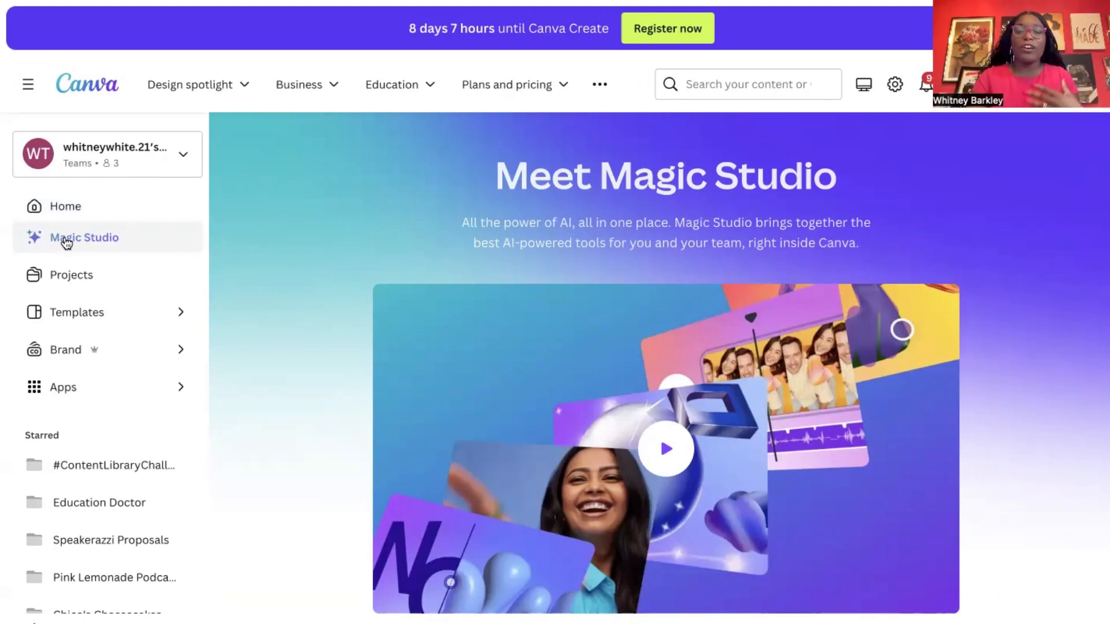
{"action": "scroll", "coordinate": [327, 408], "scroll_direction": "down", "scroll_amount": 10}
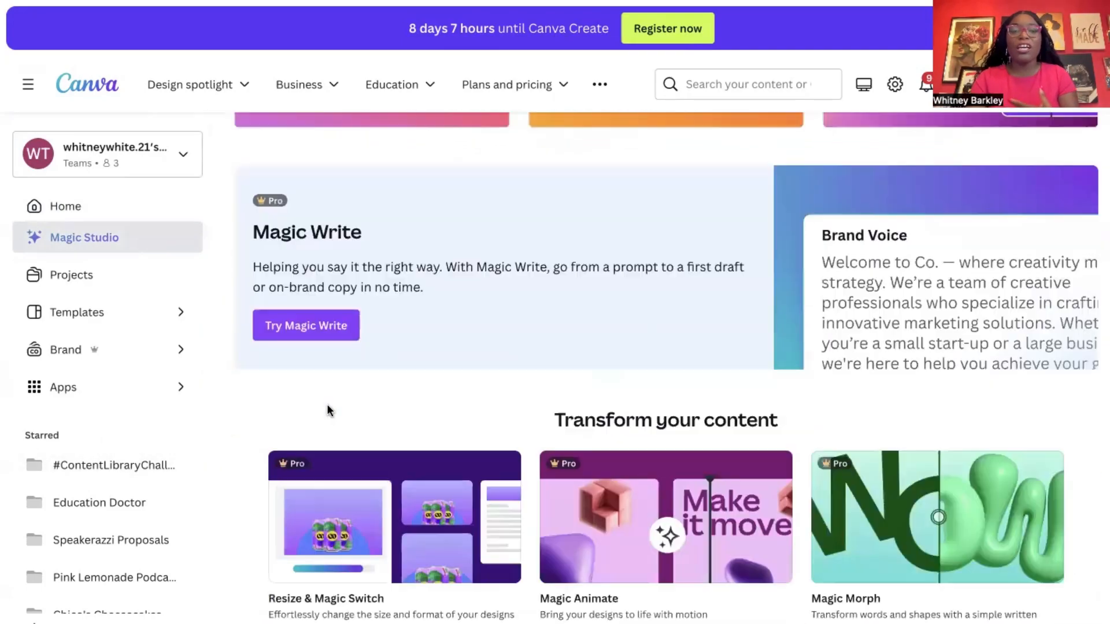
{"action": "scroll", "coordinate": [327, 404], "scroll_direction": "up", "scroll_amount": 10}
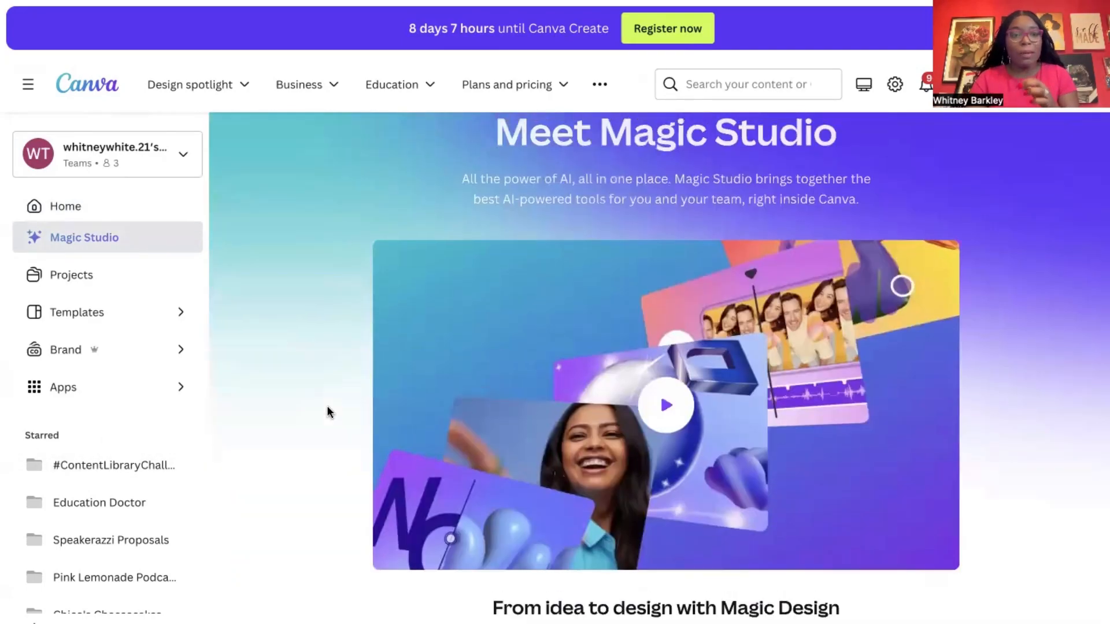
{"action": "scroll", "coordinate": [327, 411], "scroll_direction": "down", "scroll_amount": 8}
{"action": "scroll", "coordinate": [817, 248], "scroll_direction": "up", "scroll_amount": 10}
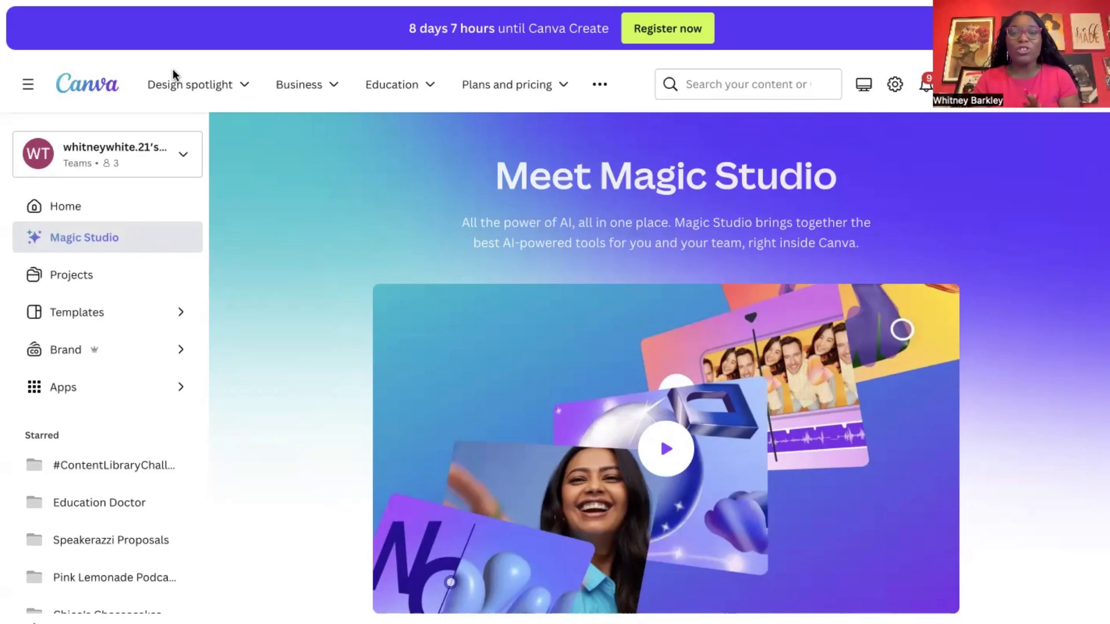
Start a new design from the uploaded photo of the woman in pink pointing with a microphone by adding it to a template
{"action": "left_click", "coordinate": [983, 85]}
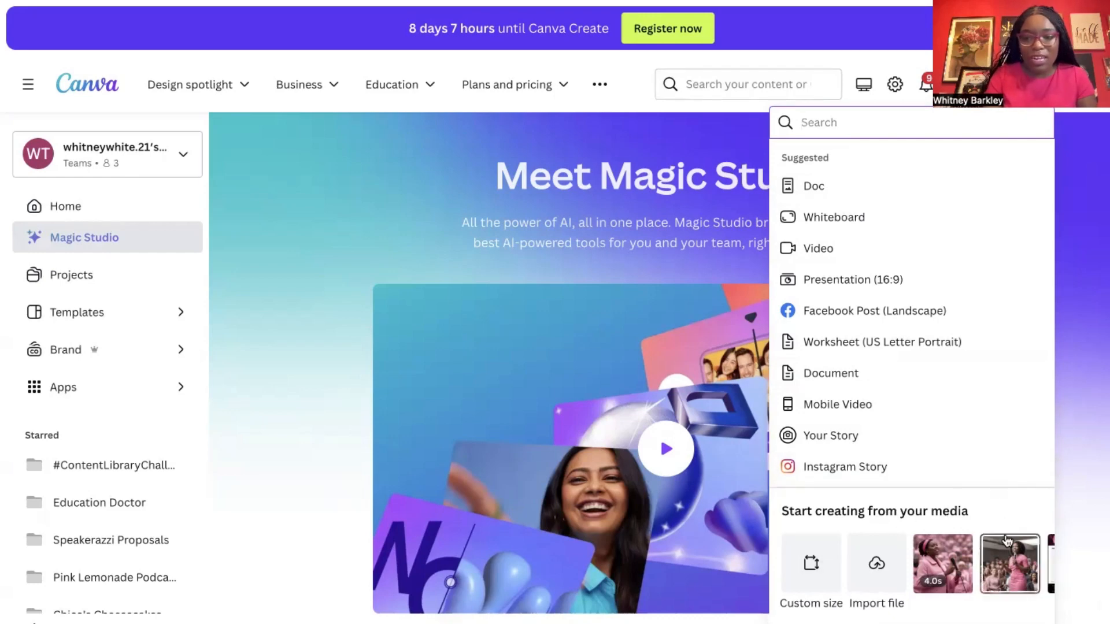
{"action": "left_click", "coordinate": [1009, 567]}
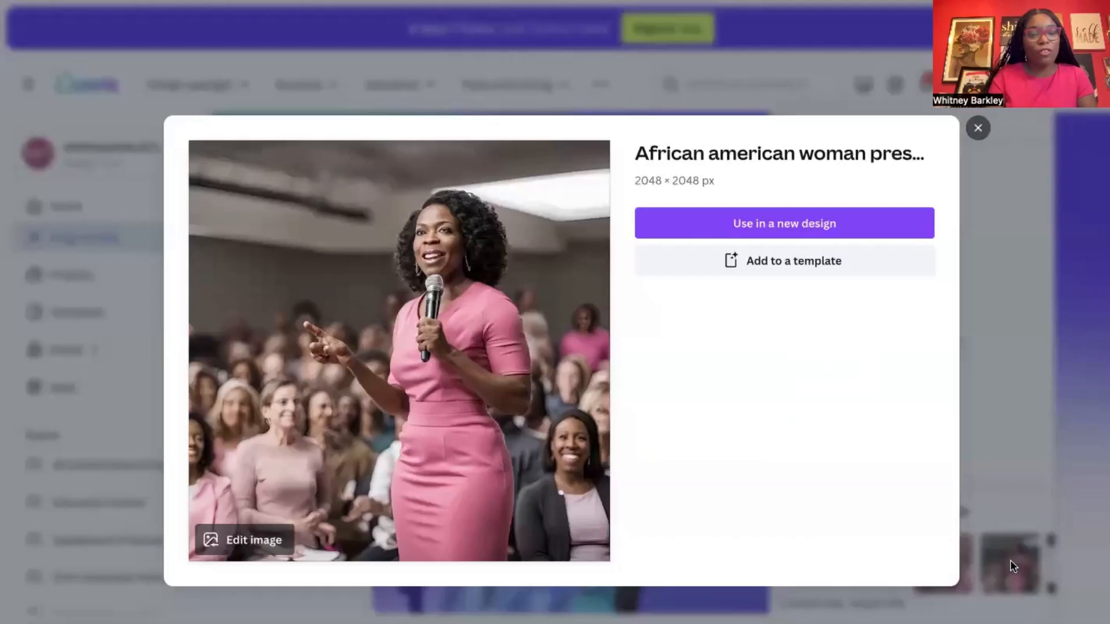
{"action": "left_click", "coordinate": [767, 267]}
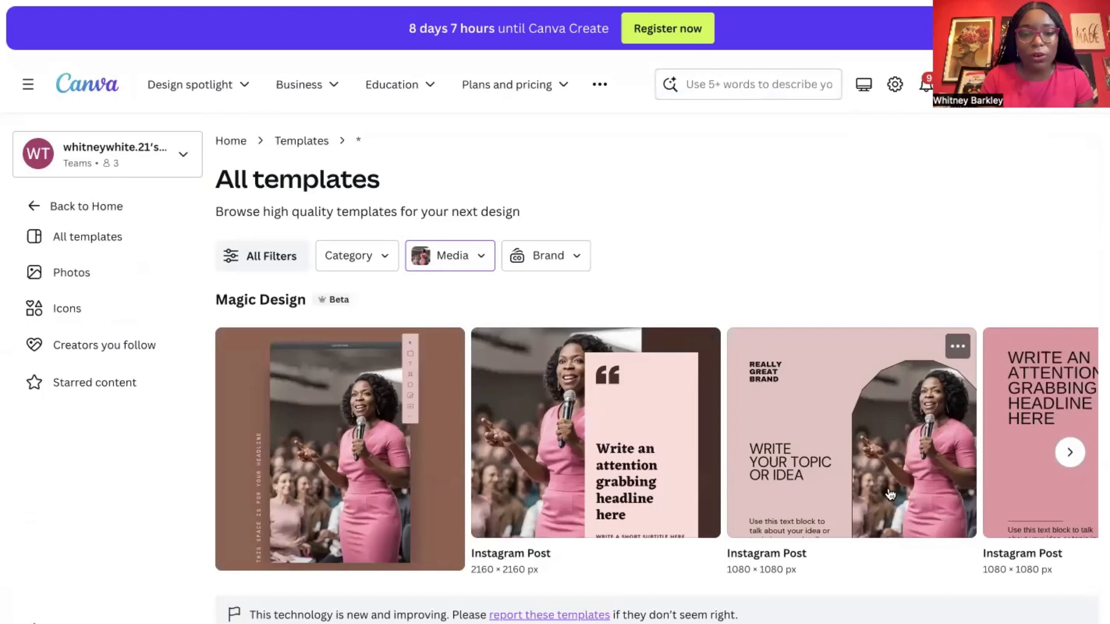
Browse the Magic Design suggestions and customize the Instagram post template with the quote box over the photo
{"action": "left_click", "coordinate": [1070, 451]}
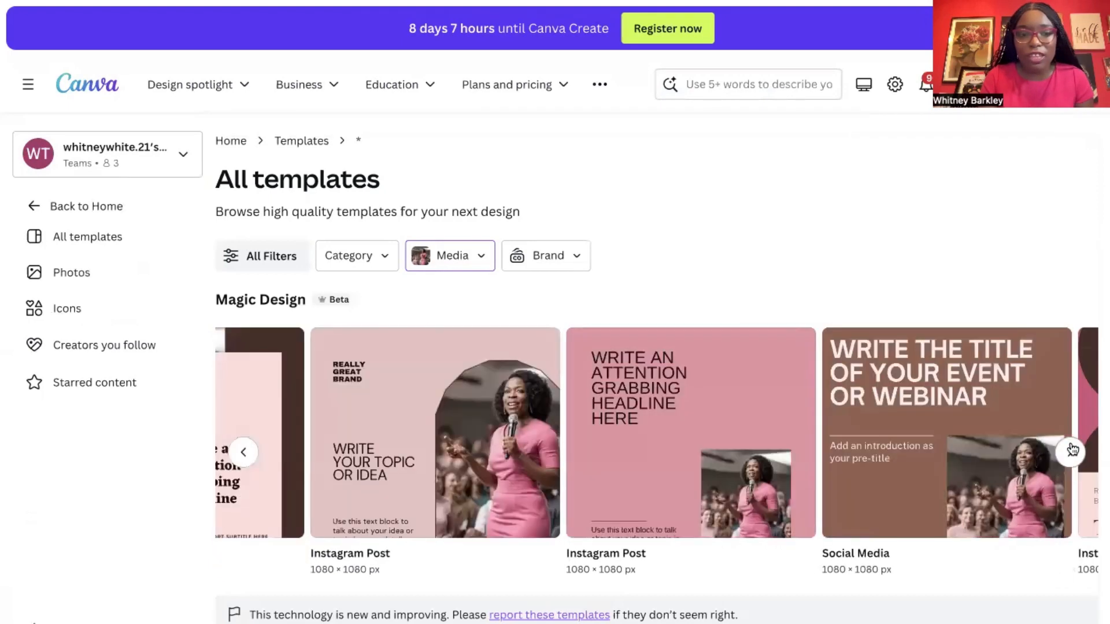
{"action": "left_click", "coordinate": [1070, 449]}
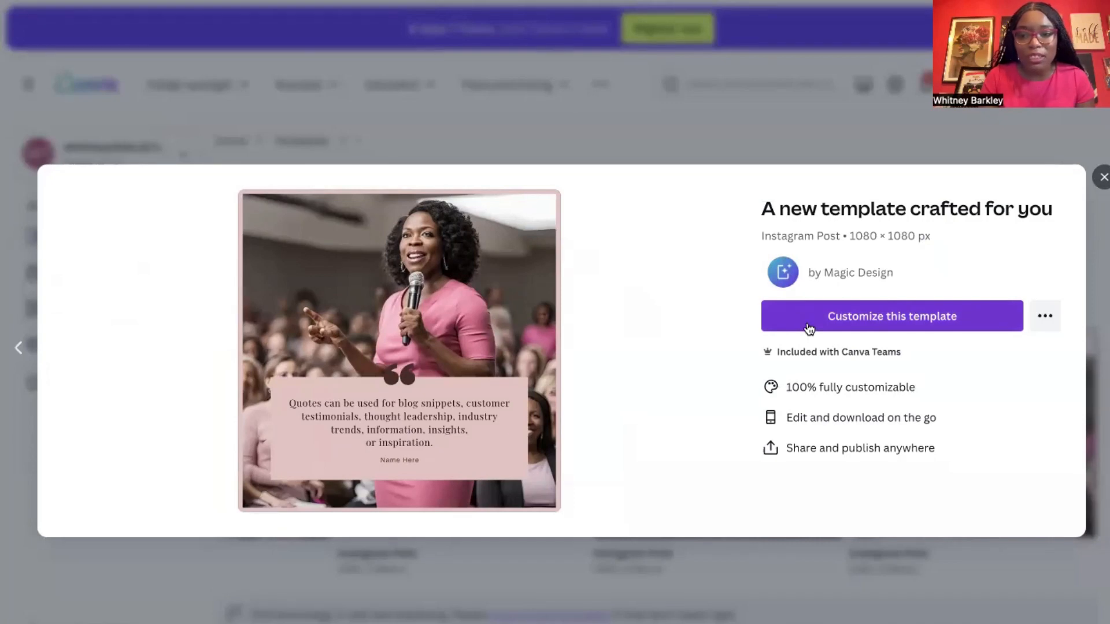
{"action": "left_click", "coordinate": [1043, 315]}
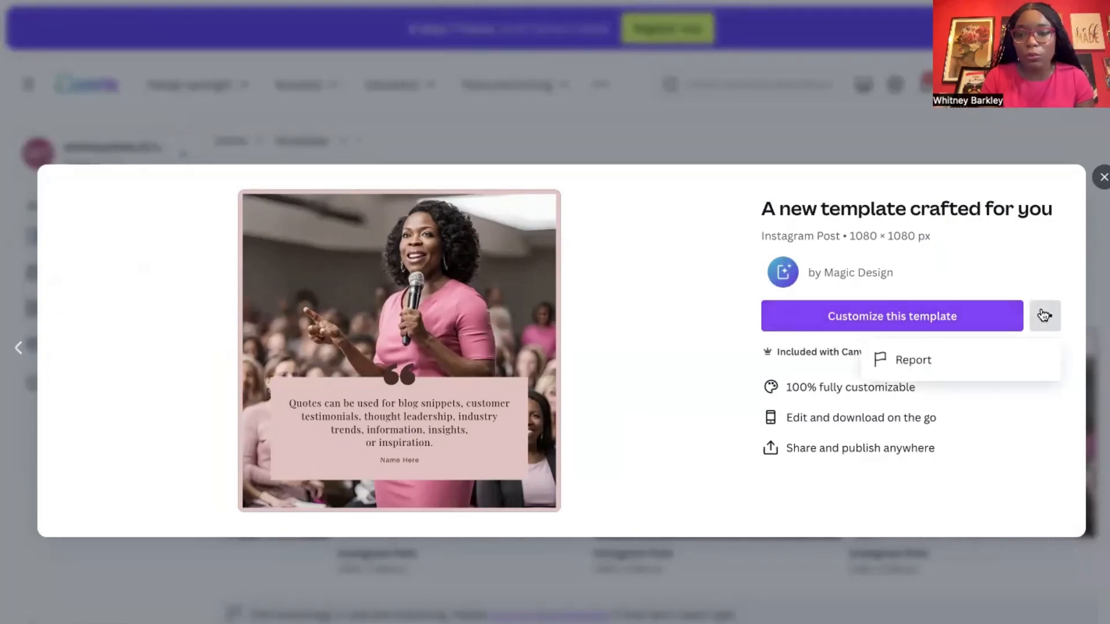
{"action": "left_click", "coordinate": [948, 325]}
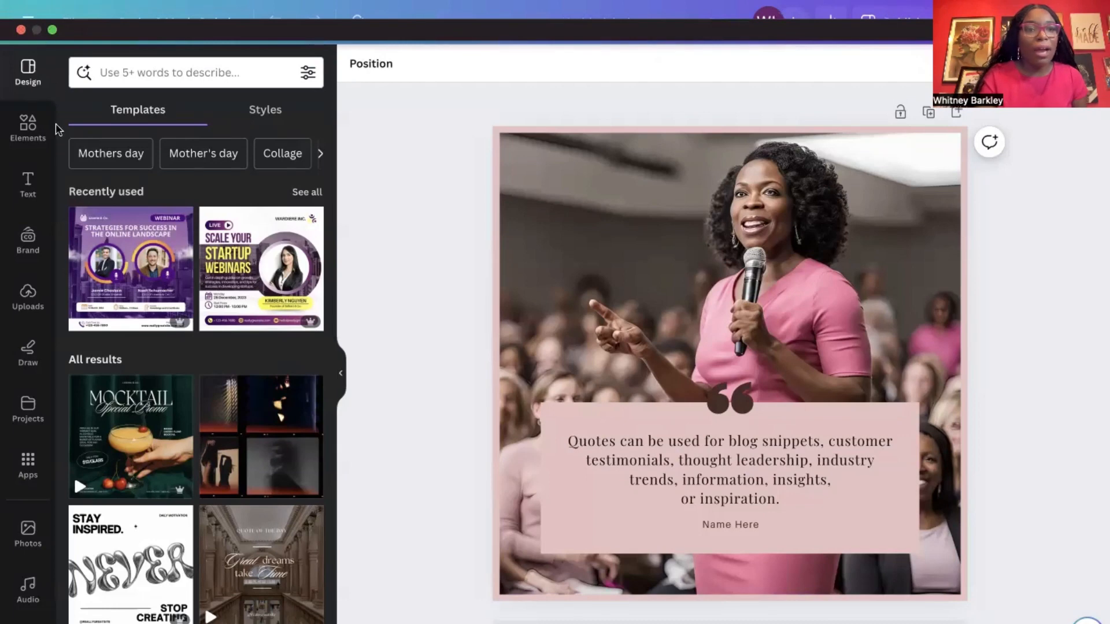
Leave the quote design for the home page and reopen Magic Studio
{"action": "left_click", "coordinate": [27, 23]}
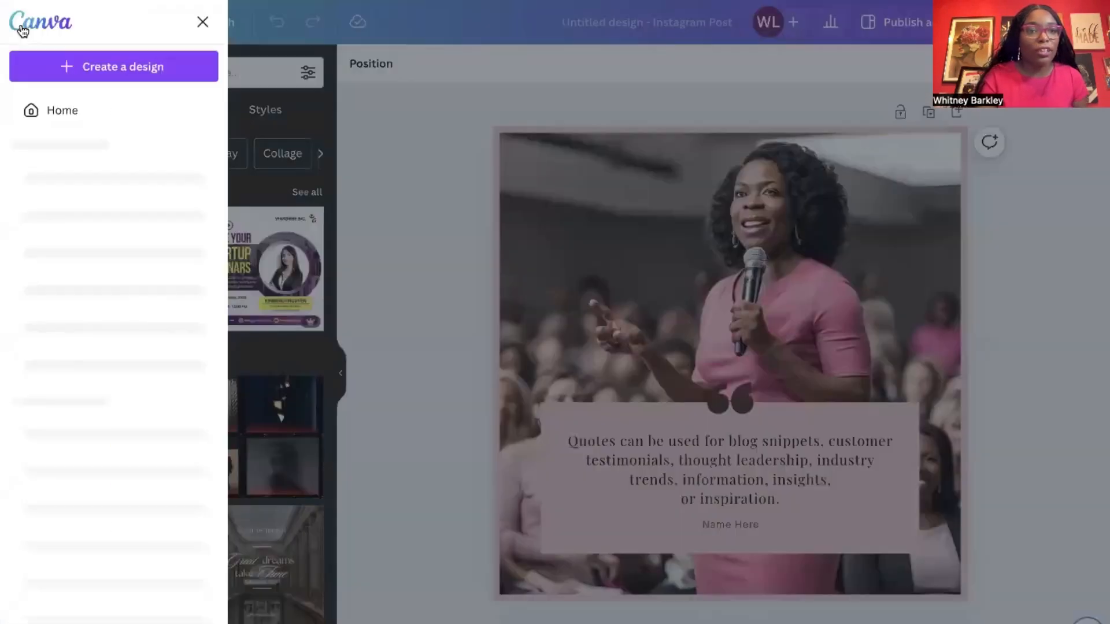
{"action": "left_click", "coordinate": [65, 116]}
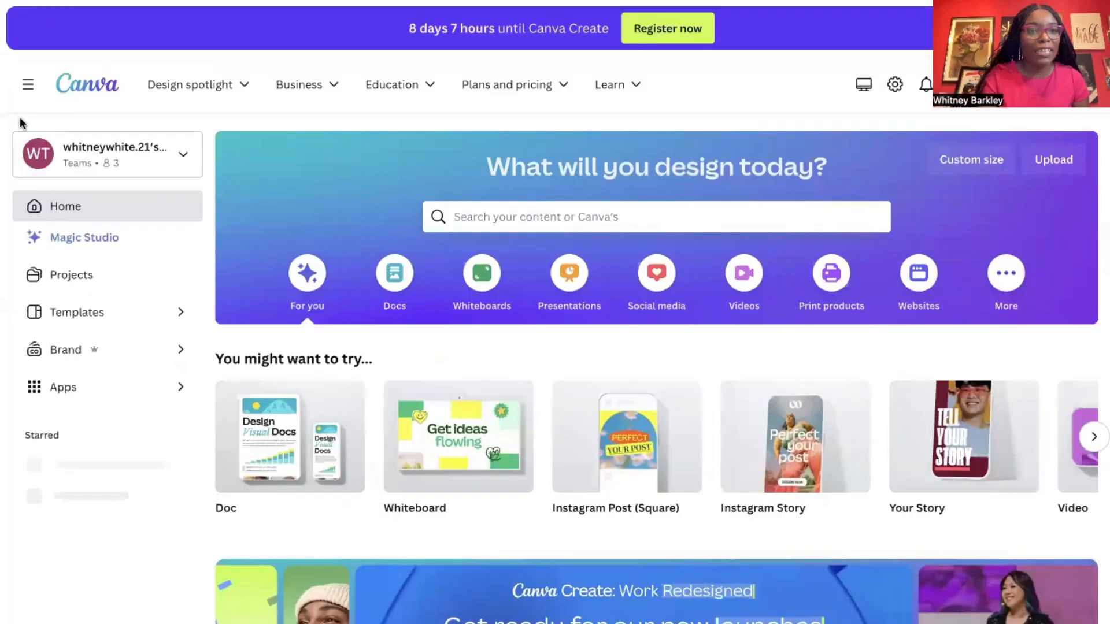
{"action": "left_click", "coordinate": [28, 90]}
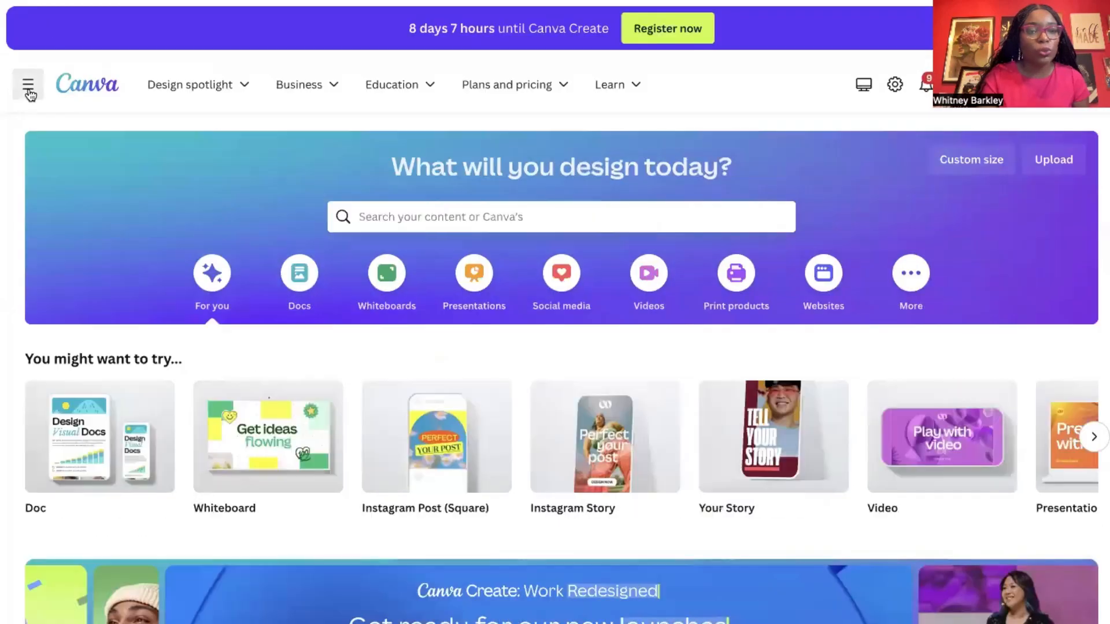
{"action": "left_click", "coordinate": [29, 92]}
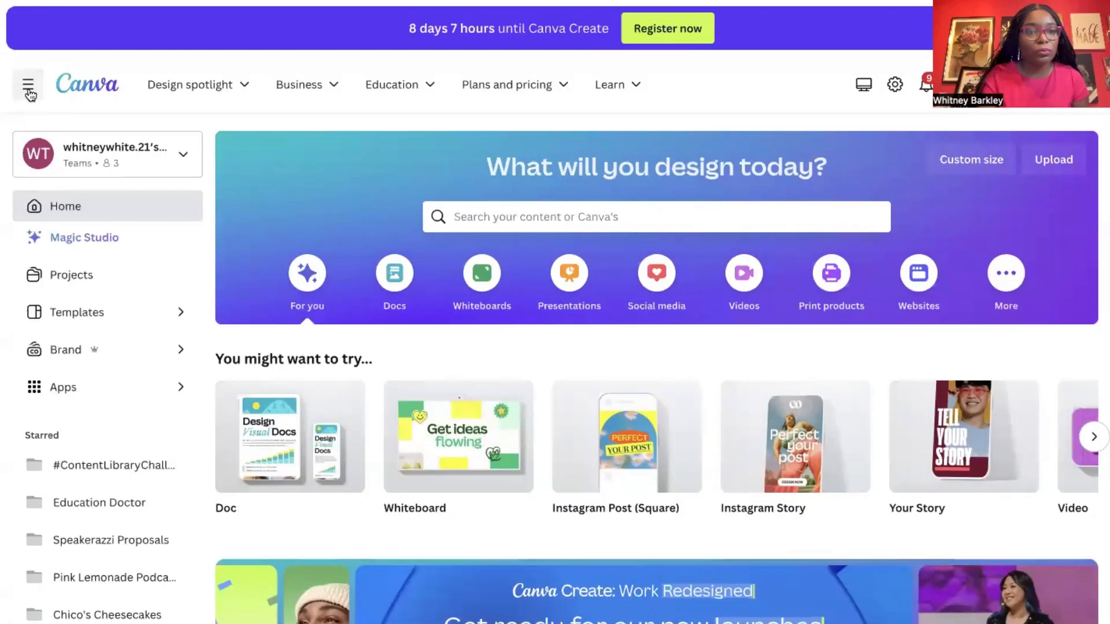
{"action": "left_click", "coordinate": [71, 242]}
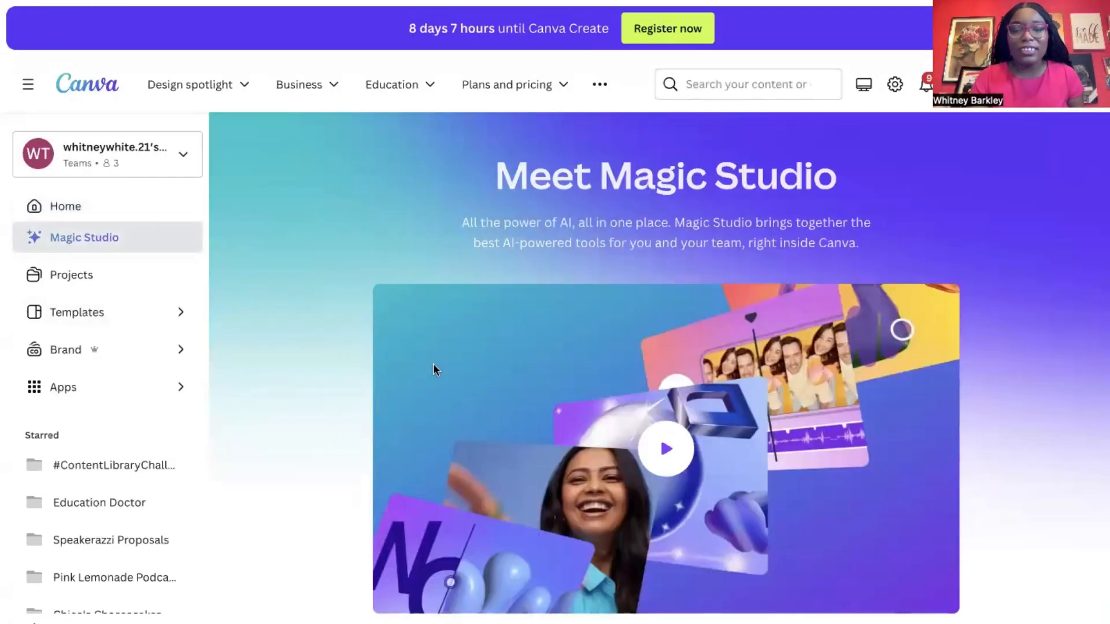
Examine the Magic Design, Magic Write, content transformation and Magic Media tools offered in Magic Studio
{"action": "scroll", "coordinate": [432, 363], "scroll_direction": "down", "scroll_amount": 2}
{"action": "scroll", "coordinate": [433, 363], "scroll_direction": "down", "scroll_amount": 4}
{"action": "scroll", "coordinate": [432, 362], "scroll_direction": "down", "scroll_amount": 2}
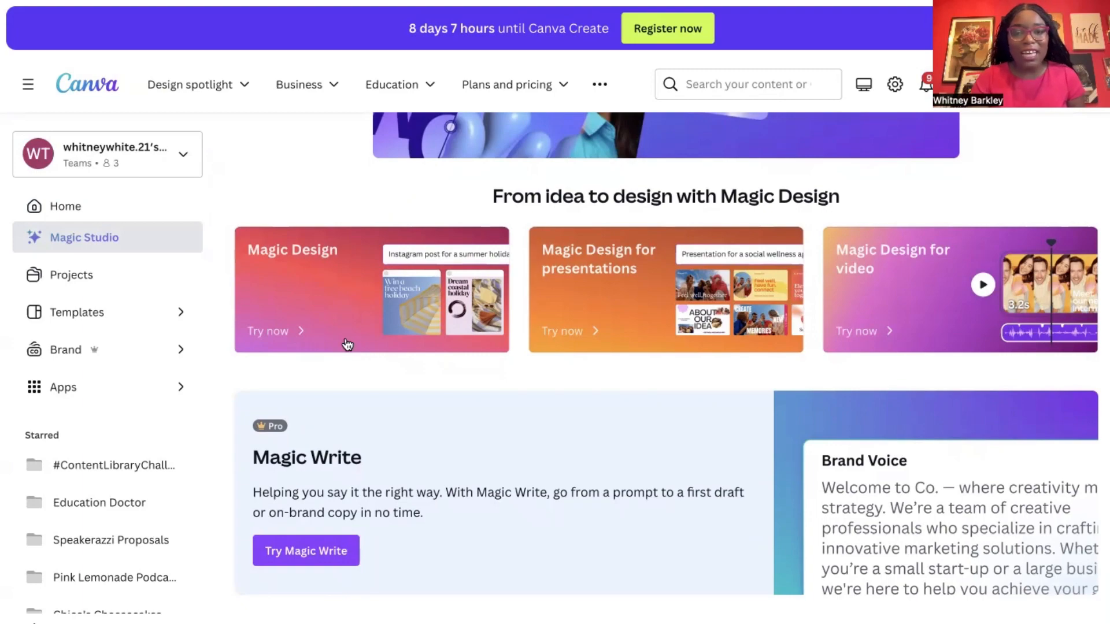
{"action": "scroll", "coordinate": [866, 310], "scroll_direction": "down", "scroll_amount": 1}
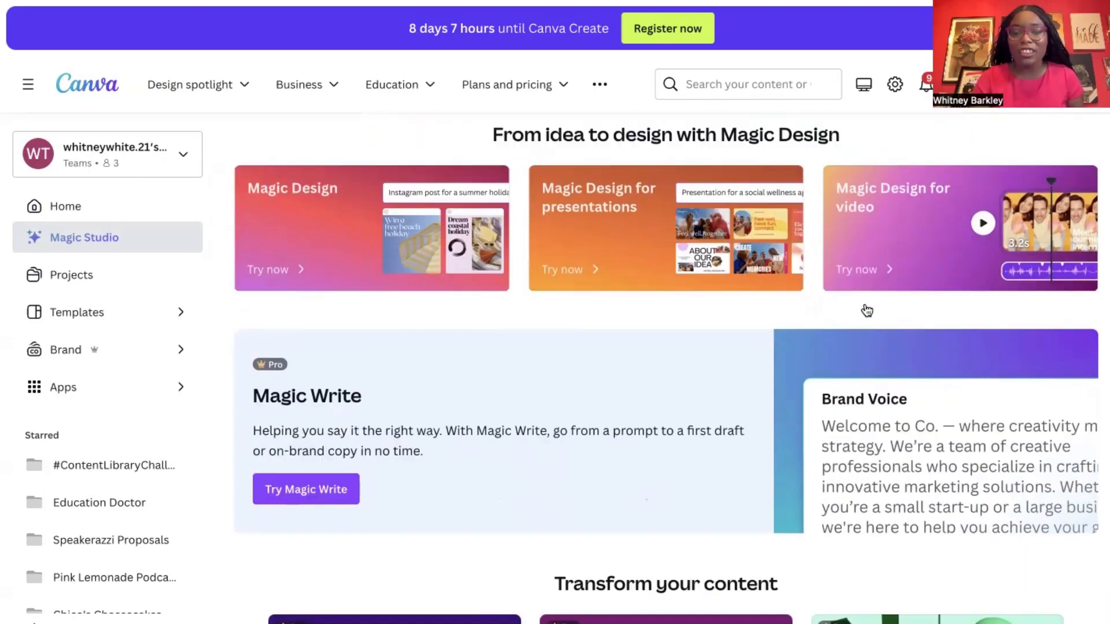
{"action": "scroll", "coordinate": [866, 310], "scroll_direction": "down", "scroll_amount": 7}
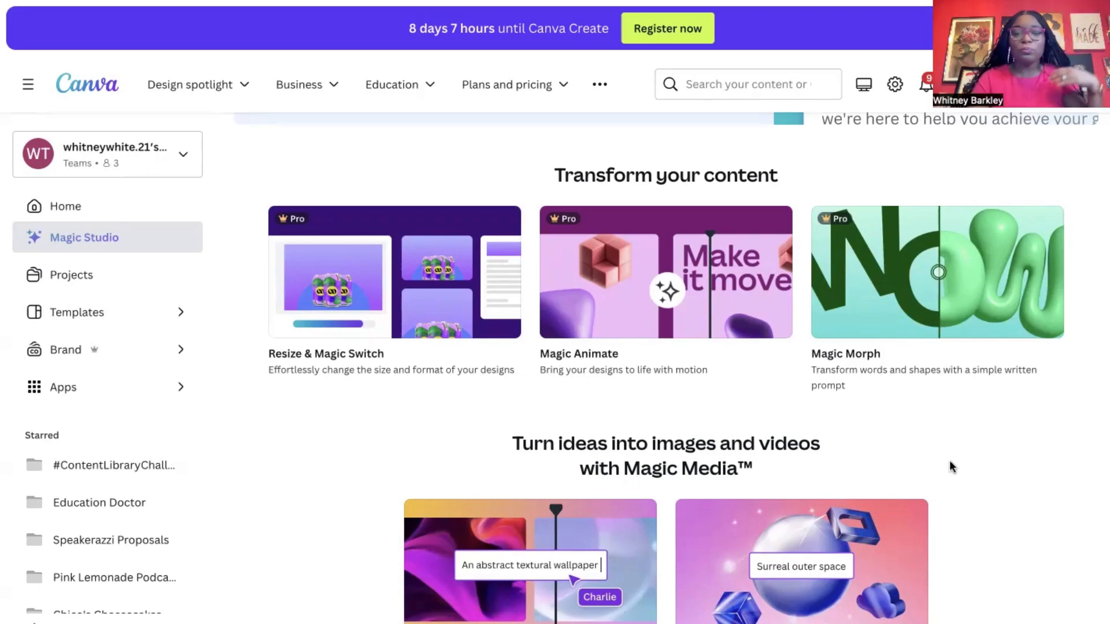
{"action": "scroll", "coordinate": [952, 486], "scroll_direction": "down", "scroll_amount": 3}
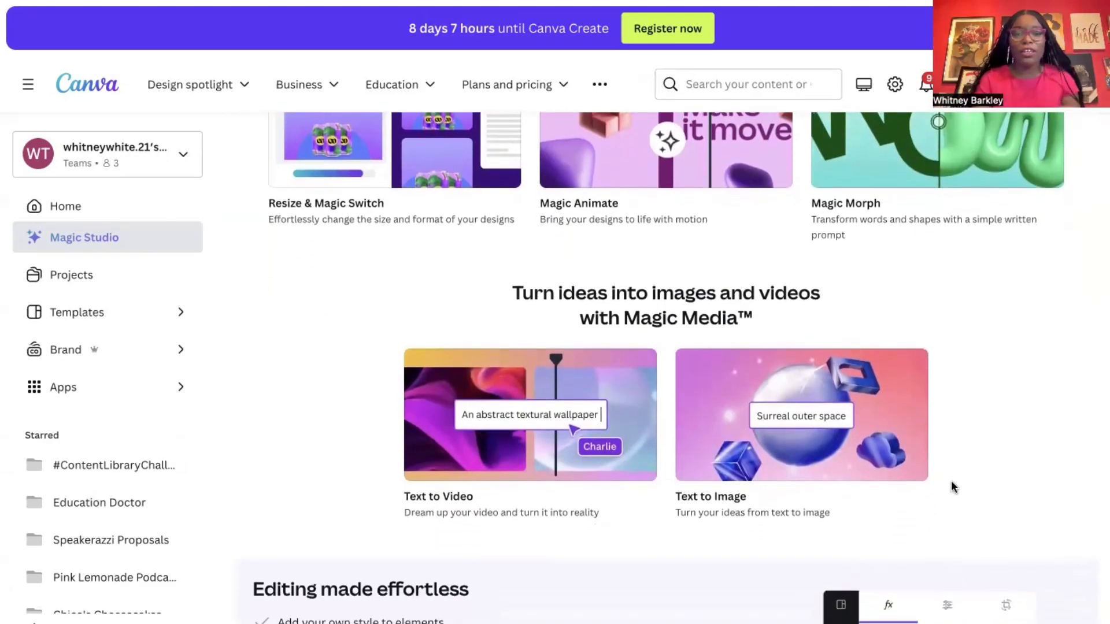
{"action": "scroll", "coordinate": [953, 486], "scroll_direction": "up", "scroll_amount": 1}
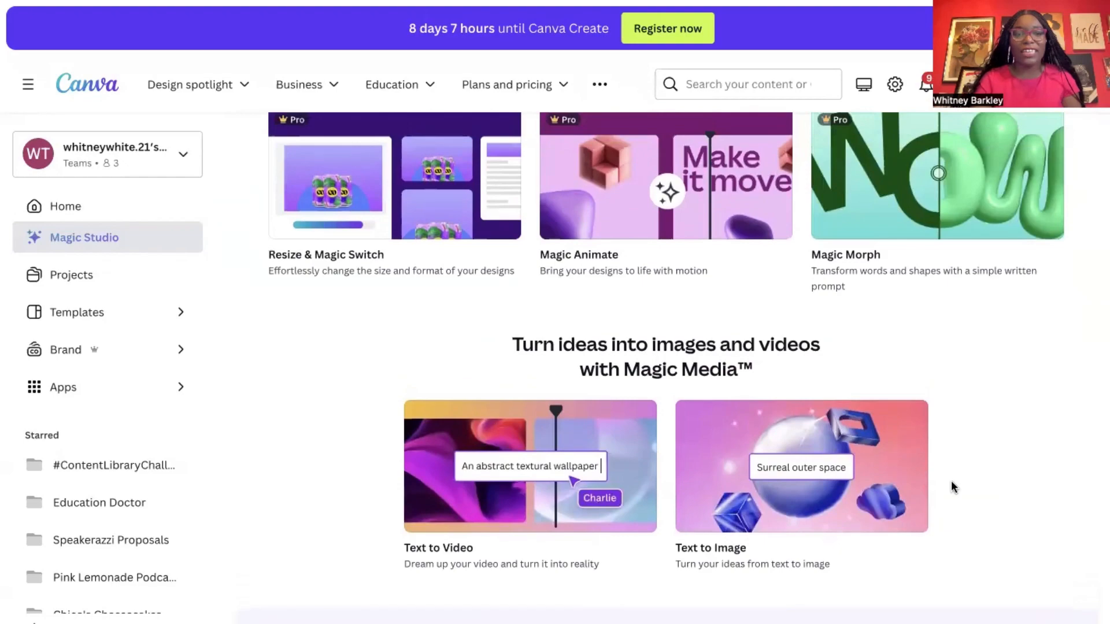
{"action": "scroll", "coordinate": [952, 486], "scroll_direction": "up", "scroll_amount": 1}
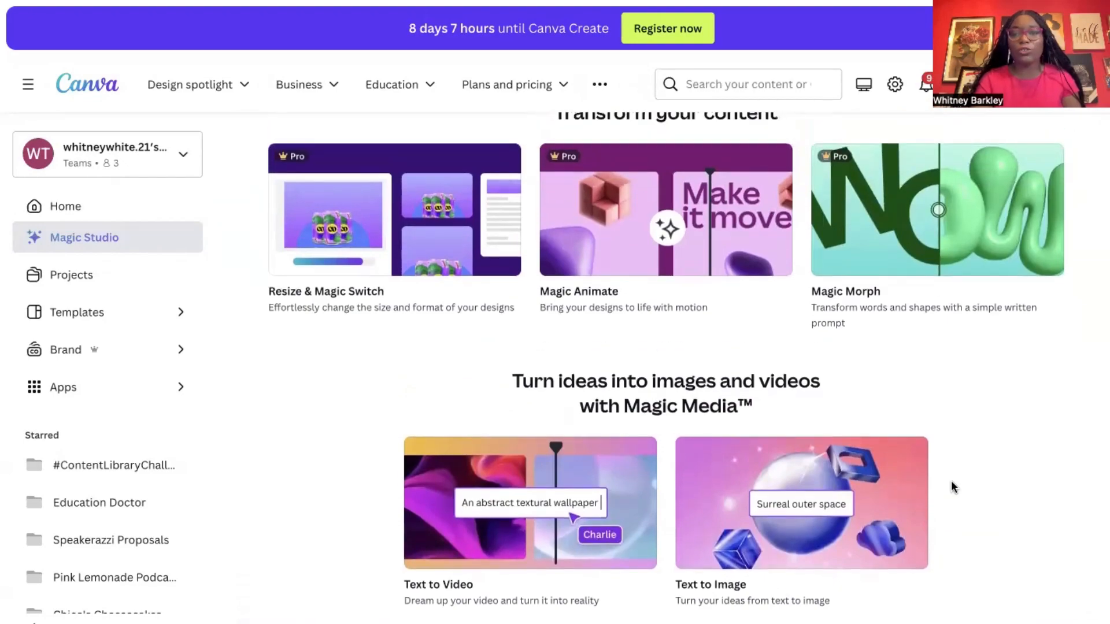
{"action": "scroll", "coordinate": [951, 488], "scroll_direction": "up", "scroll_amount": 10}
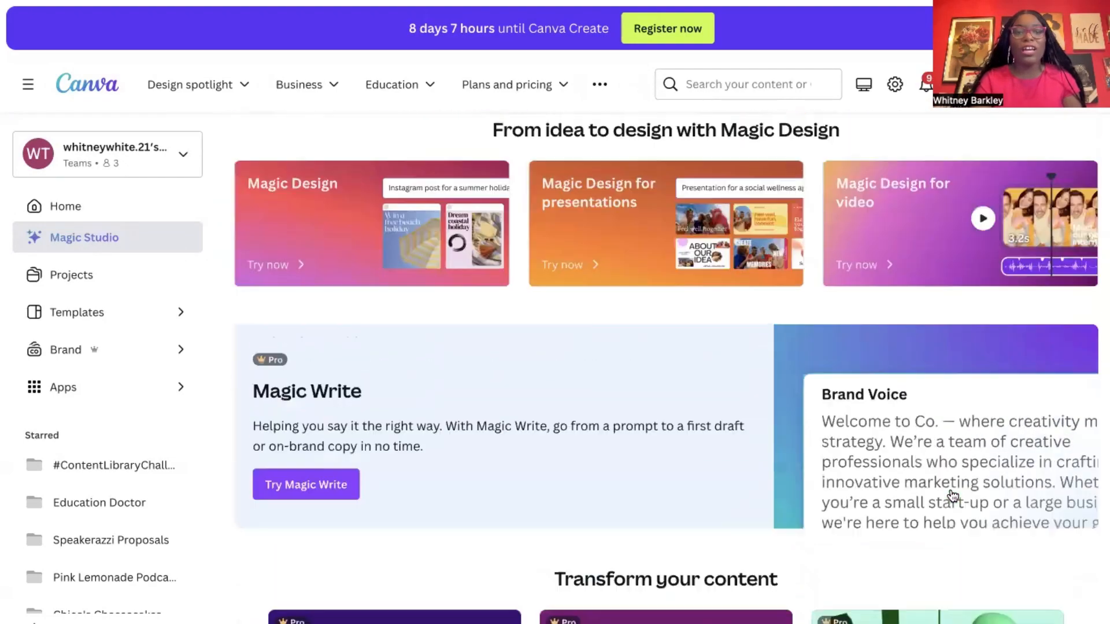
{"action": "scroll", "coordinate": [951, 487], "scroll_direction": "down", "scroll_amount": 1}
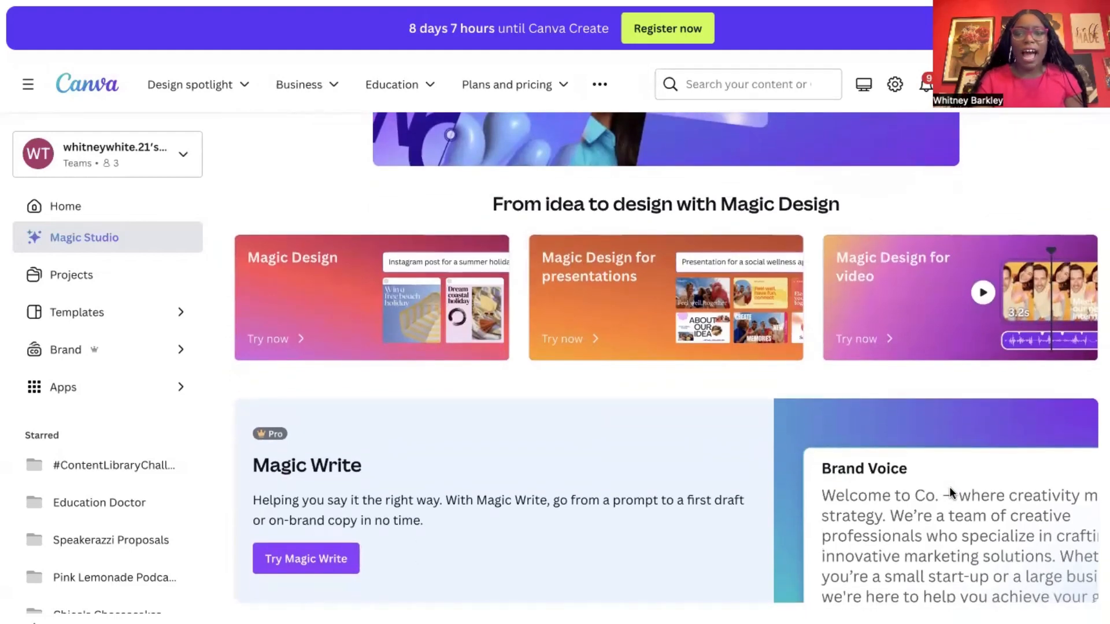
{"action": "scroll", "coordinate": [949, 489], "scroll_direction": "down", "scroll_amount": 4}
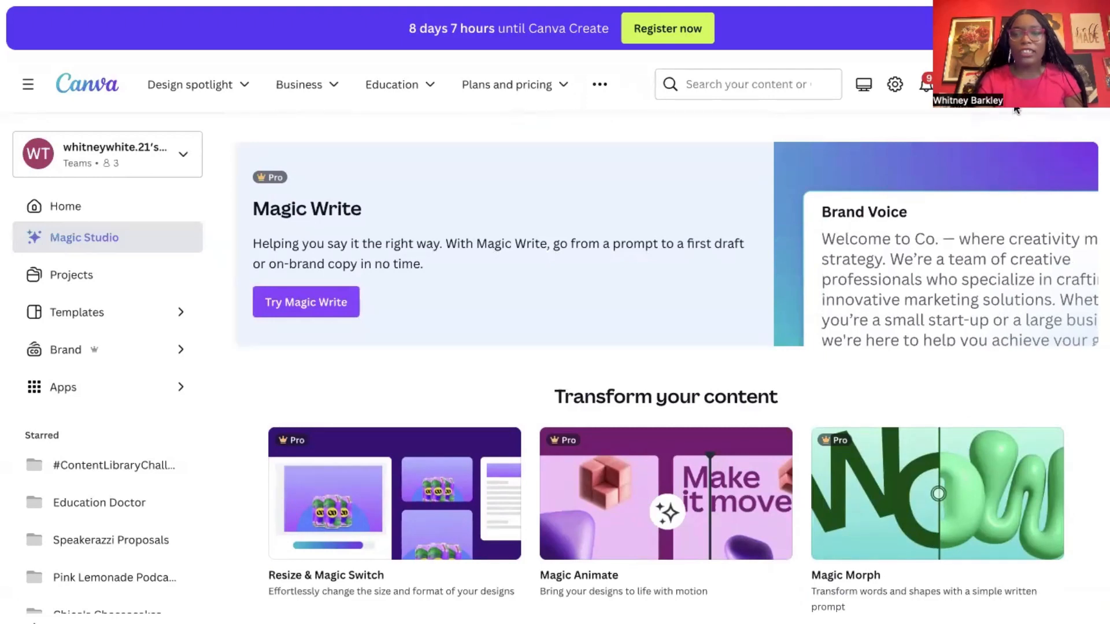
Create a blank Instagram Post (Square) design and search its photo library for "coffee cup"
{"action": "left_click", "coordinate": [1001, 85]}
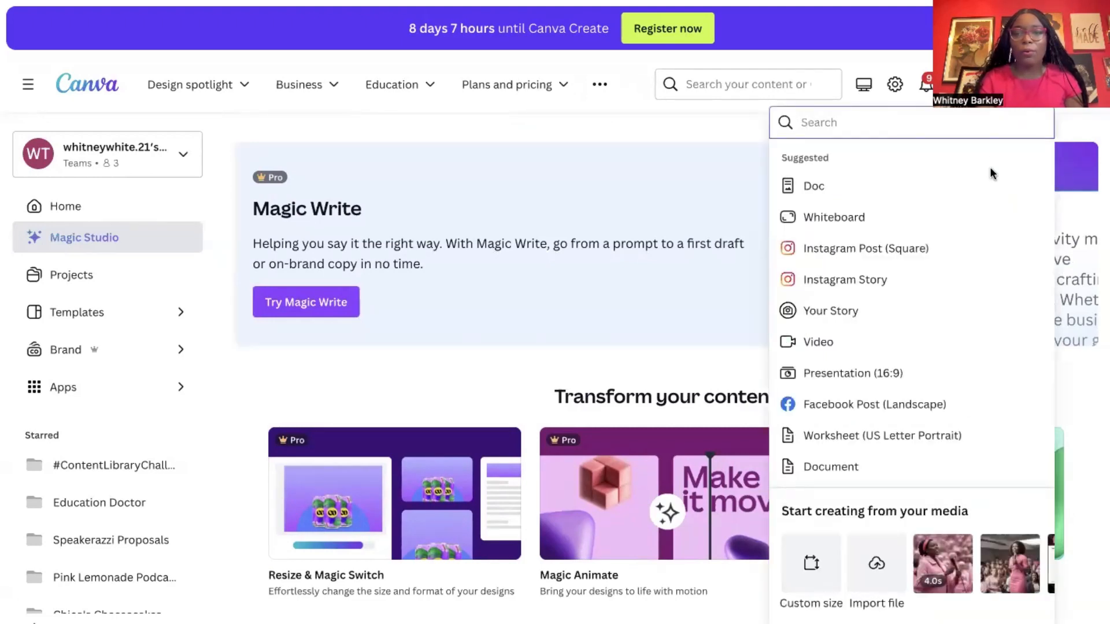
{"action": "left_click", "coordinate": [838, 249]}
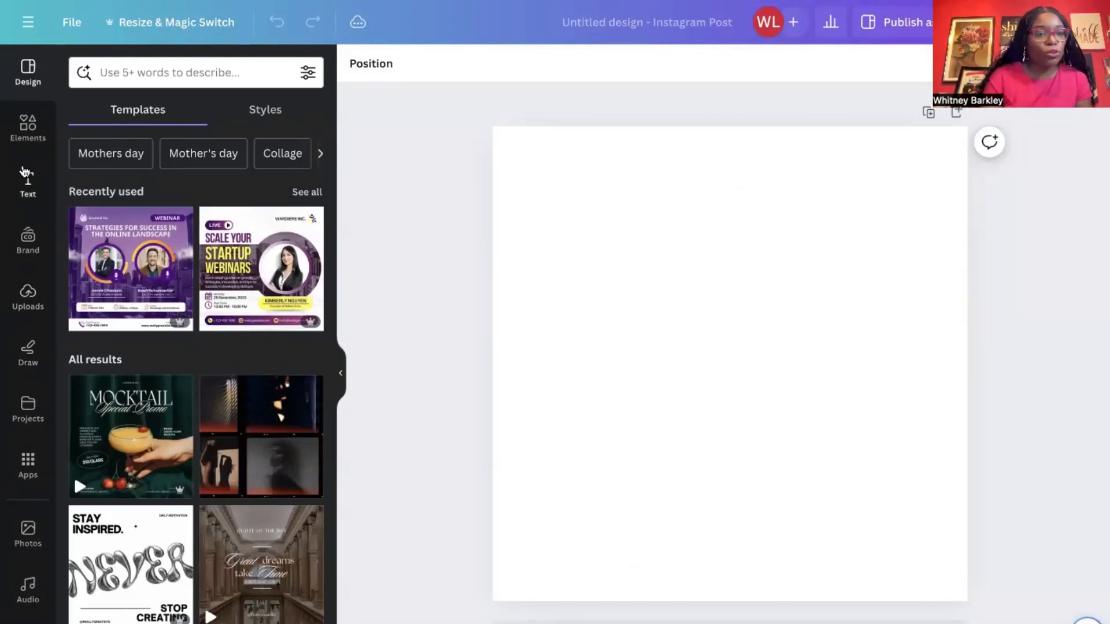
{"action": "left_click", "coordinate": [36, 526]}
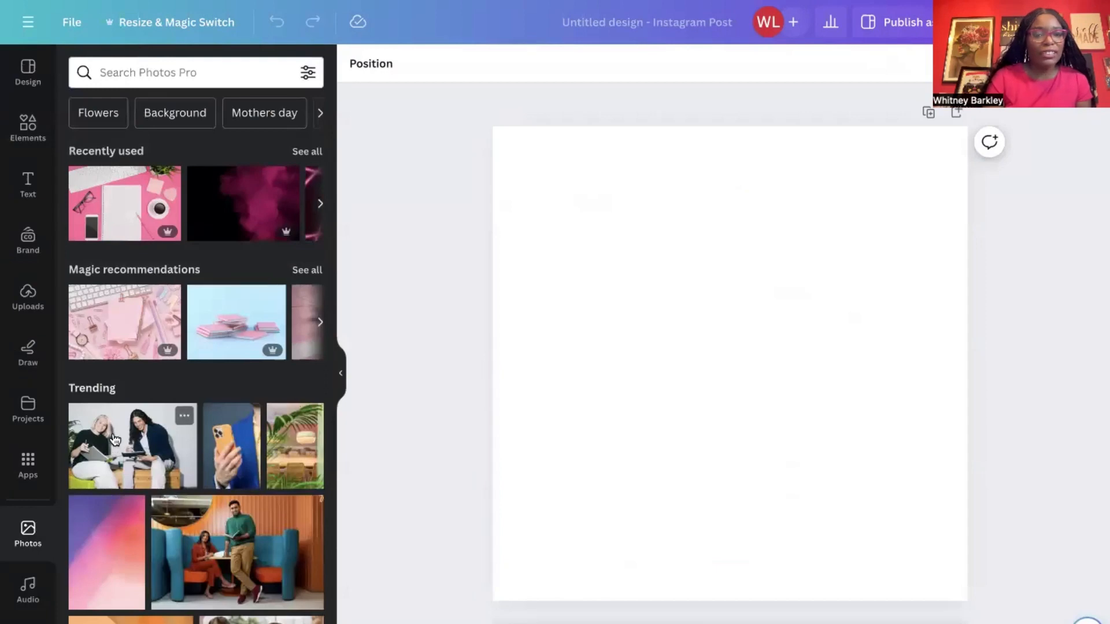
{"action": "left_click", "coordinate": [118, 73]}
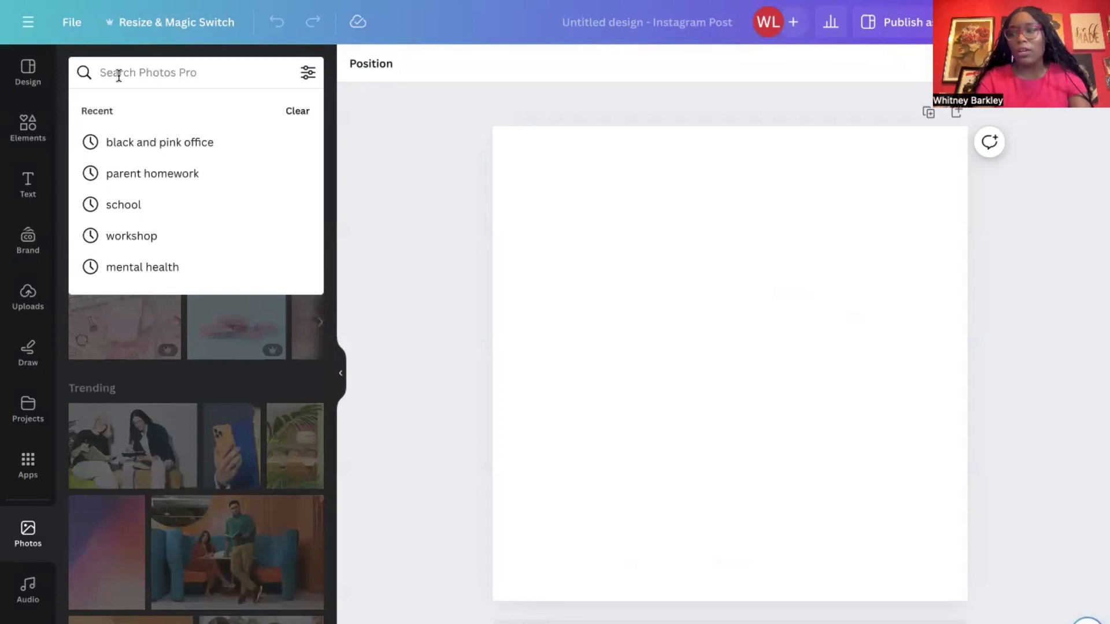
{"action": "type", "text": "cof"}
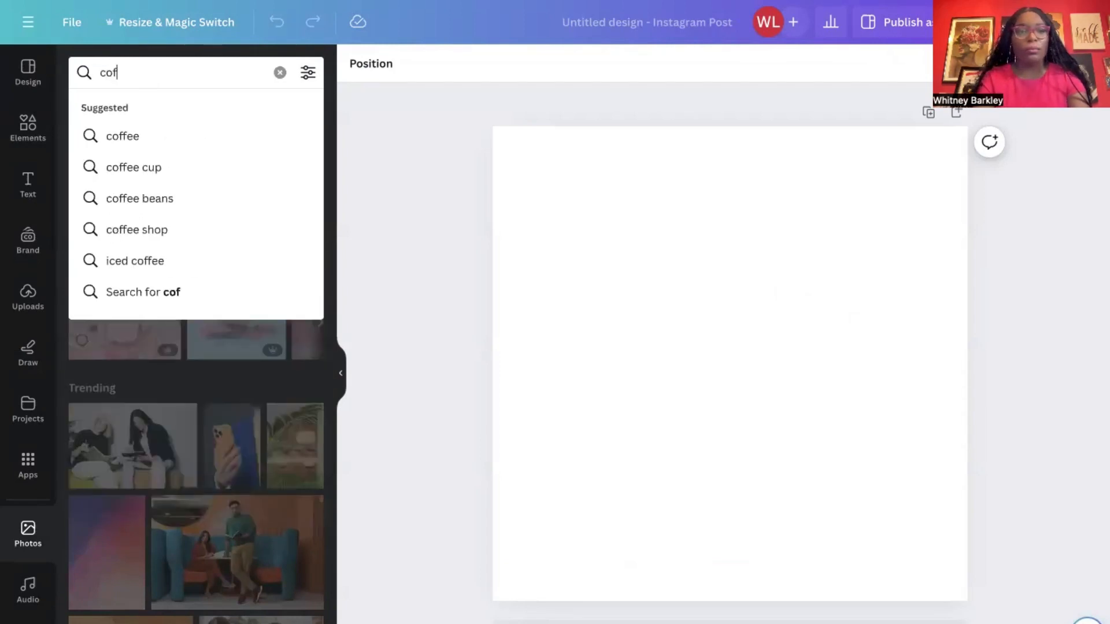
{"action": "type", "text": "fee cup"}
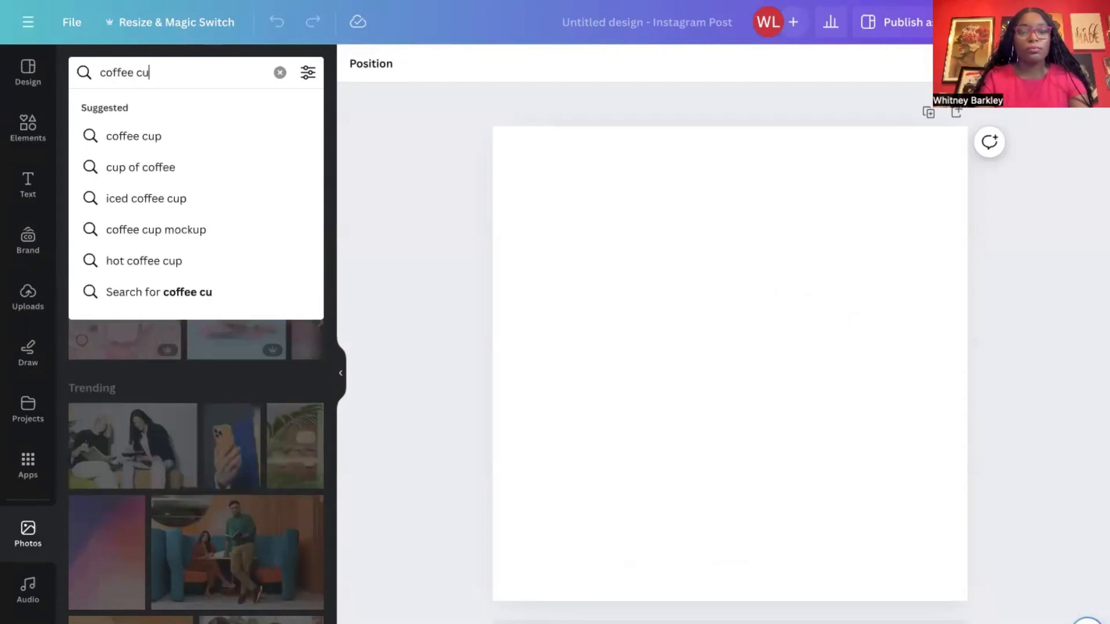
{"action": "key", "text": "Return"}
Add the overhead photo of the heart latte on a dark wooden table to the page and select it
{"action": "scroll", "coordinate": [117, 435], "scroll_direction": "down", "scroll_amount": 10}
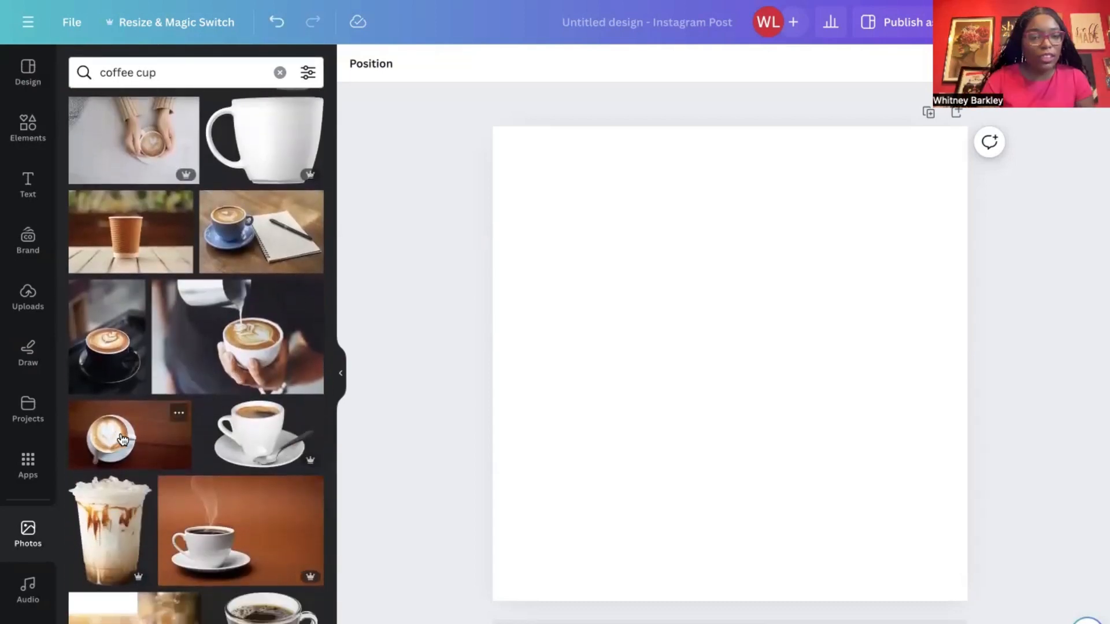
{"action": "left_click", "coordinate": [122, 439]}
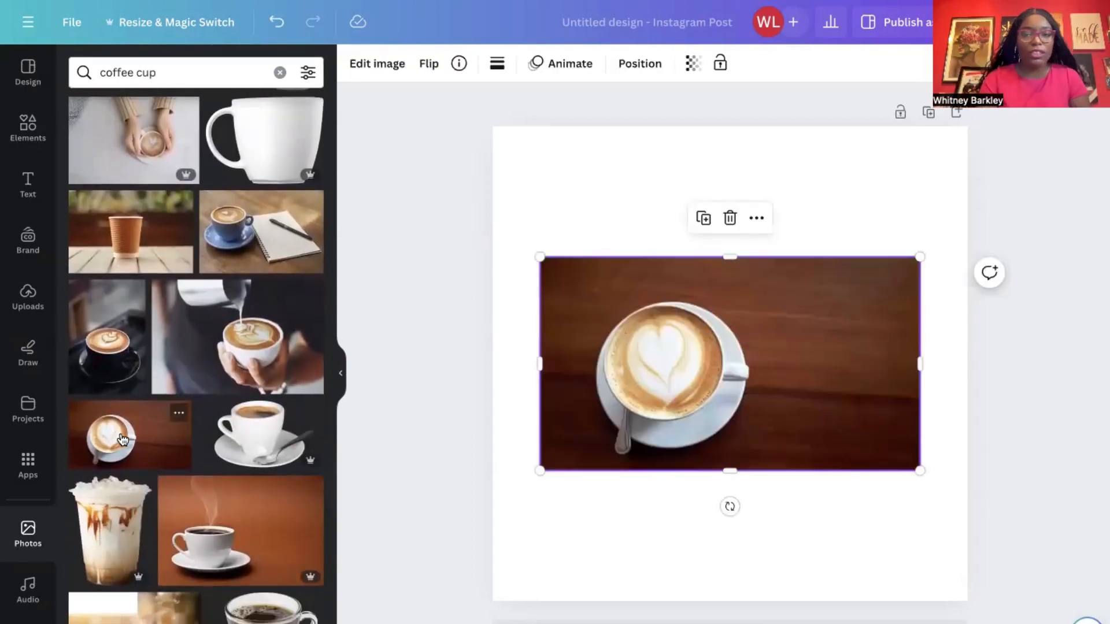
{"action": "left_click", "coordinate": [465, 374]}
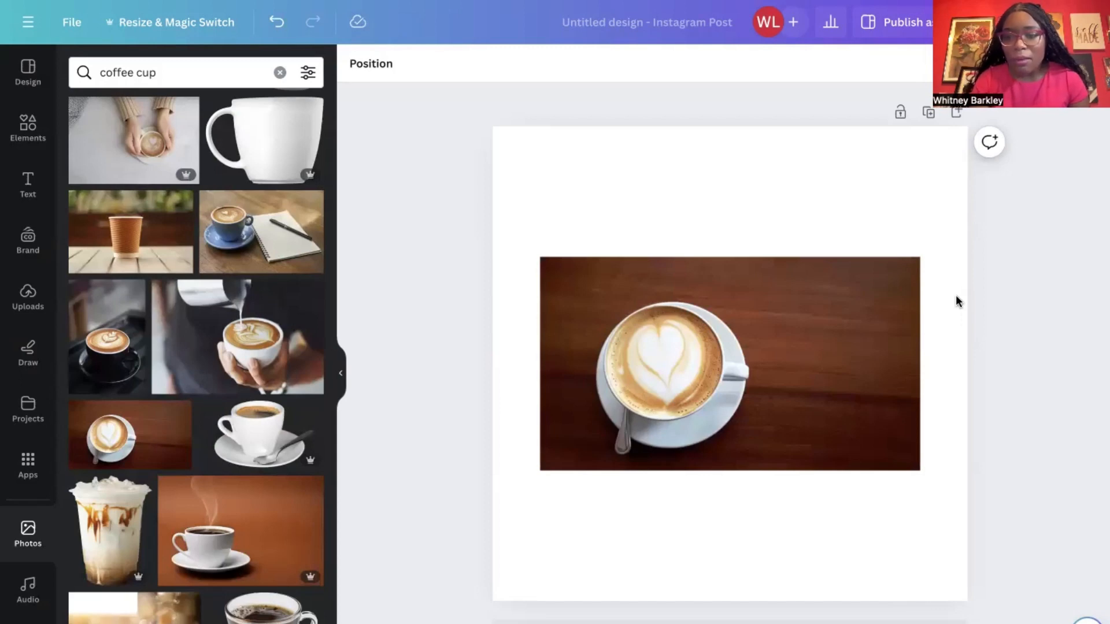
{"action": "left_click", "coordinate": [661, 345]}
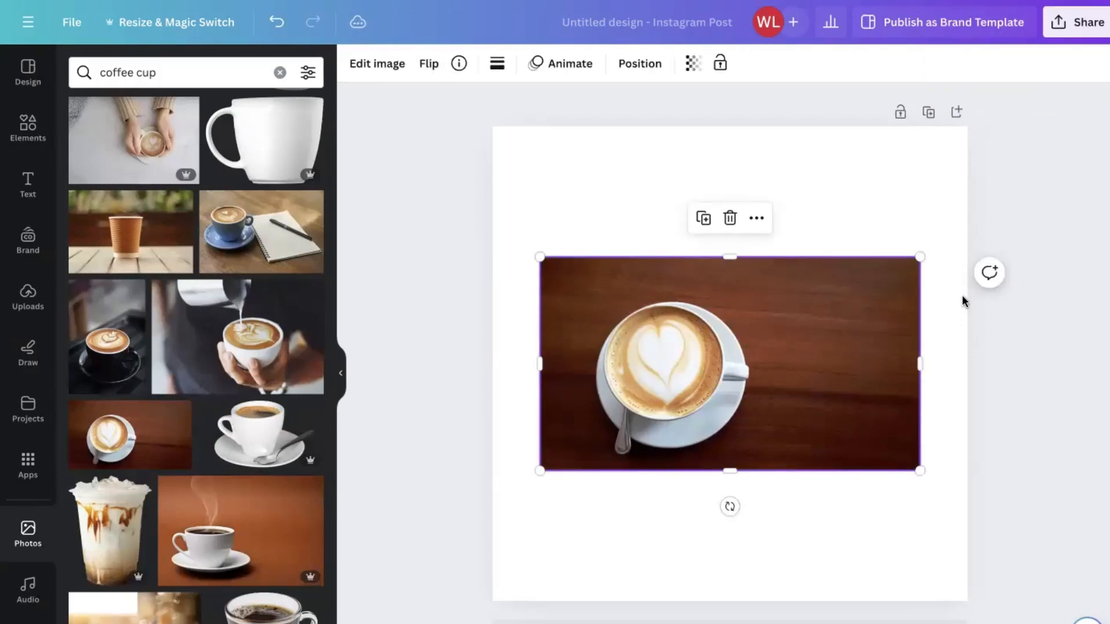
{"action": "left_click", "coordinate": [382, 116]}
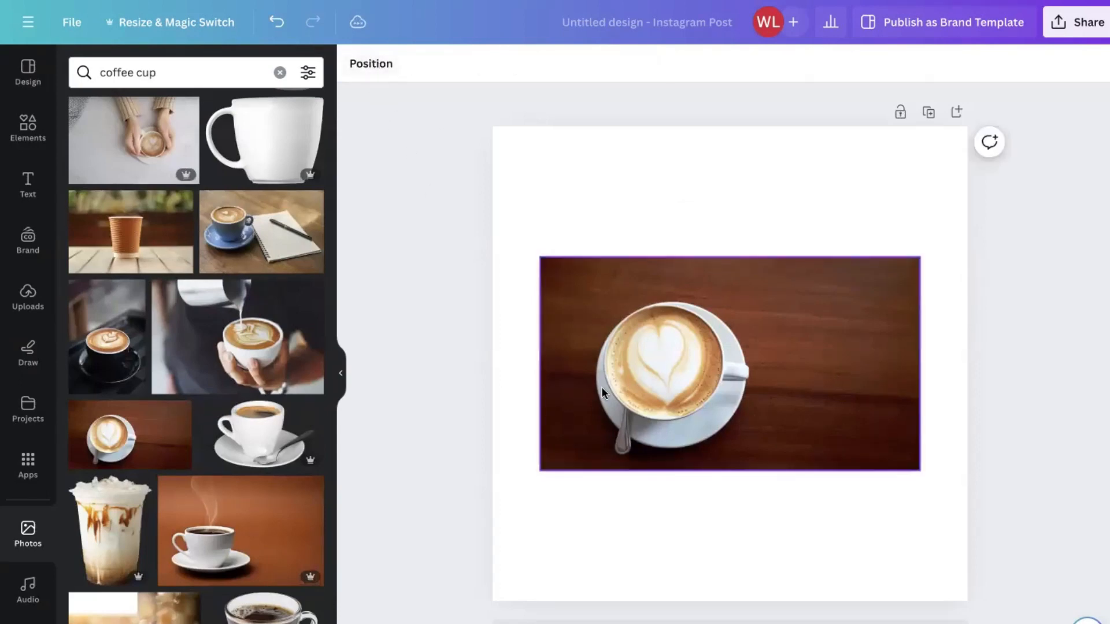
{"action": "left_click", "coordinate": [629, 403]}
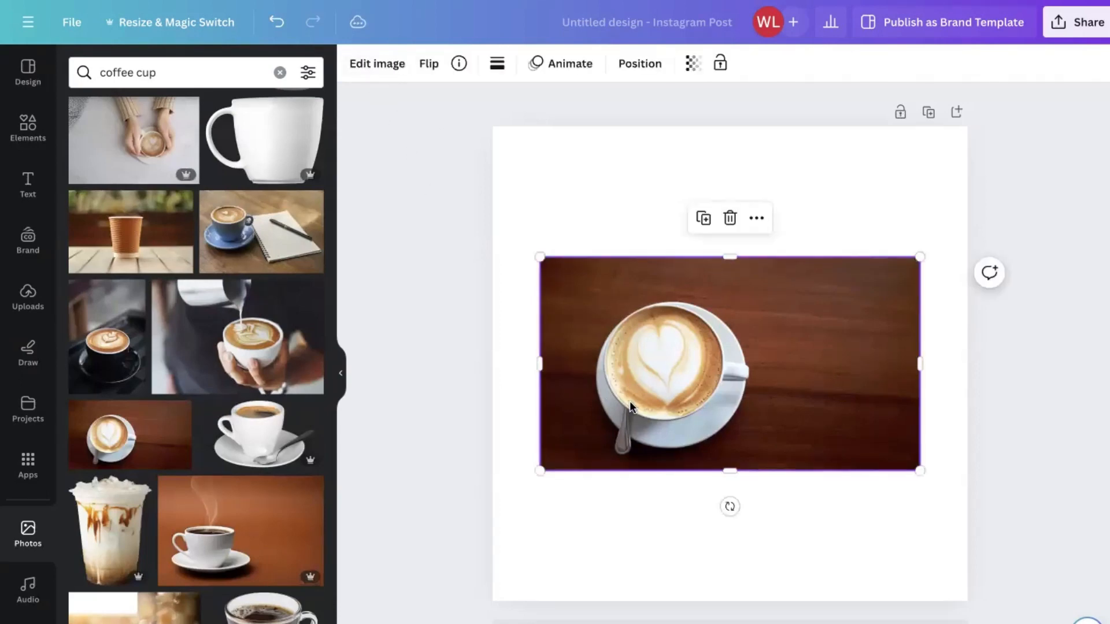
Extract only the coffee cup from the latte photo with Magic Grab's Click selection and shift it slightly on its saucer
{"action": "left_click", "coordinate": [382, 68]}
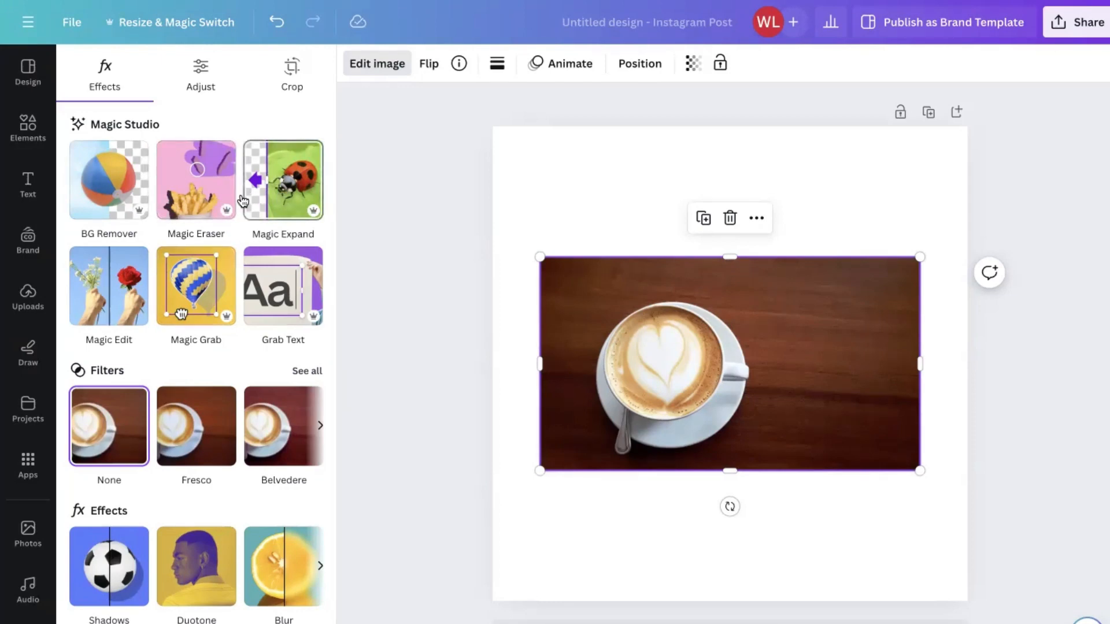
{"action": "left_click", "coordinate": [217, 296]}
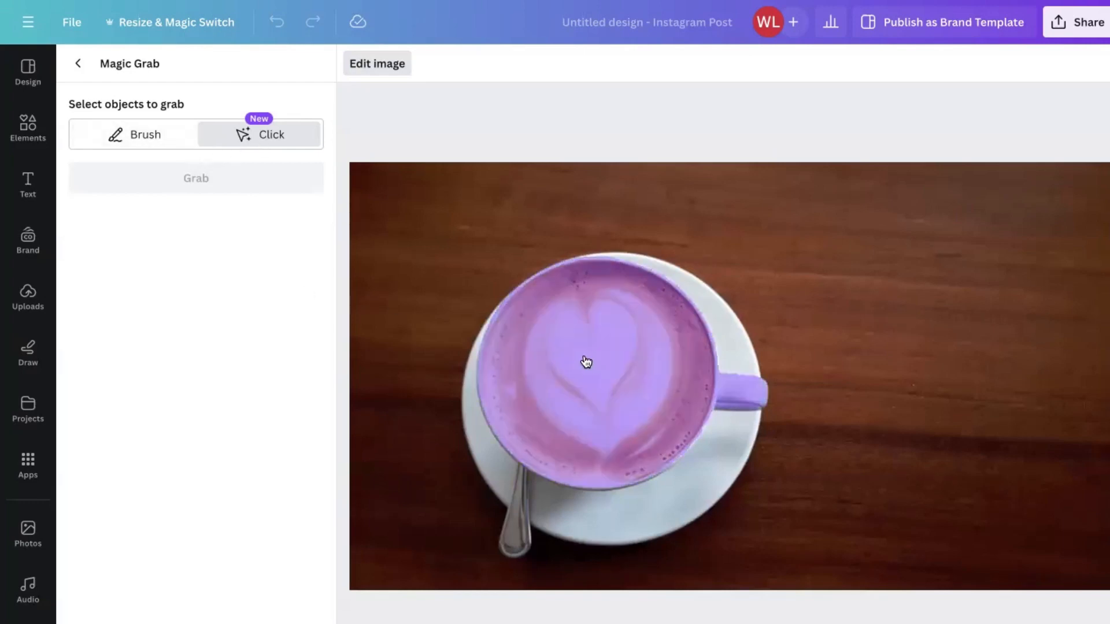
{"action": "left_click", "coordinate": [586, 361]}
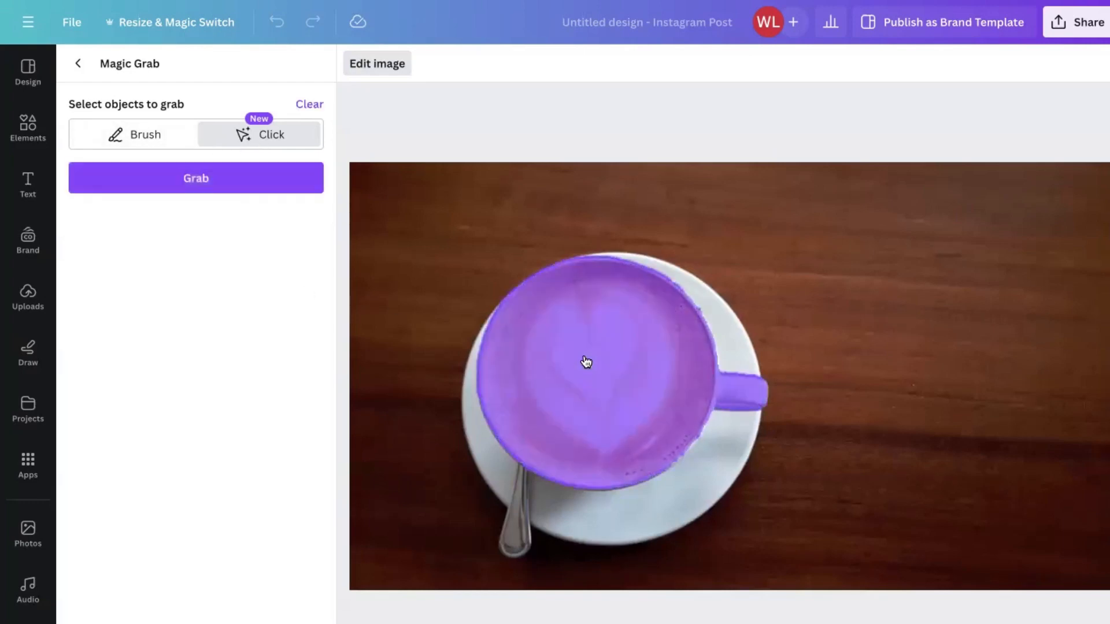
{"action": "left_click", "coordinate": [143, 190]}
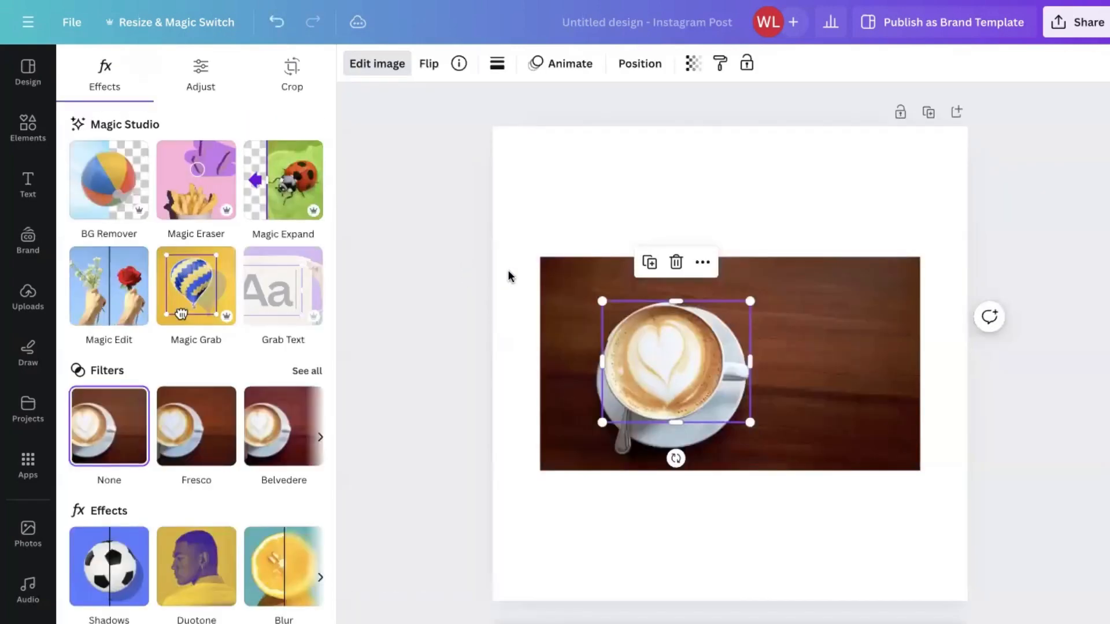
{"action": "left_click_drag", "start_coordinate": [700, 379], "coordinate": [650, 368]}
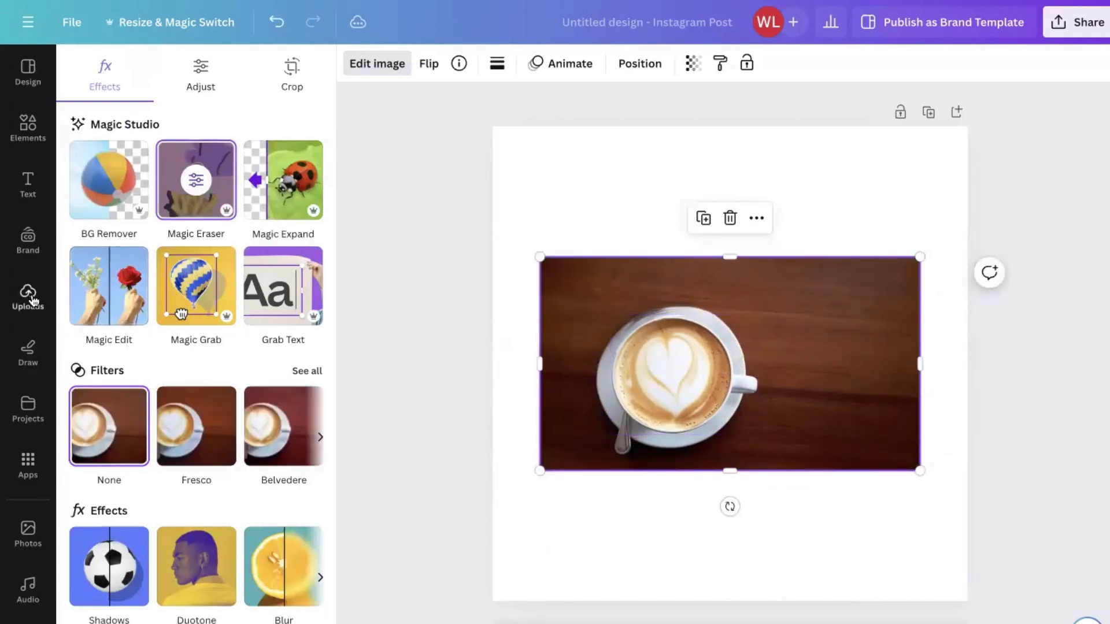
Undo the cup's move and its Magic Grab extraction, and shift the whole latte photo slightly up and left
{"action": "key", "text": "ctrl+z"}
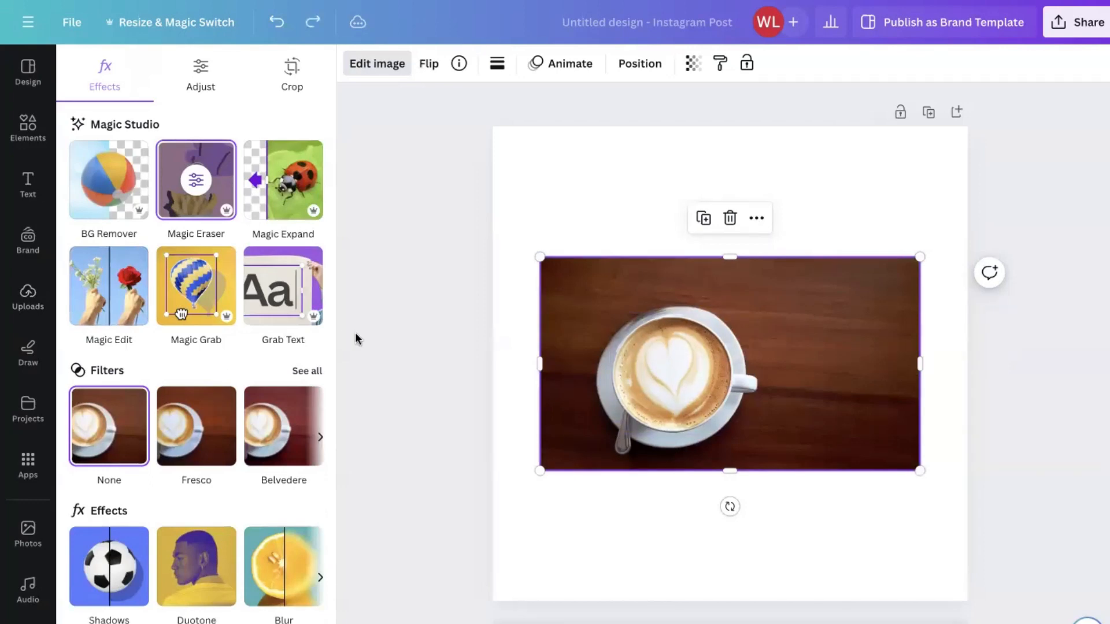
{"action": "key", "text": "ctrl+z"}
{"action": "key", "text": "ctrl+z"}
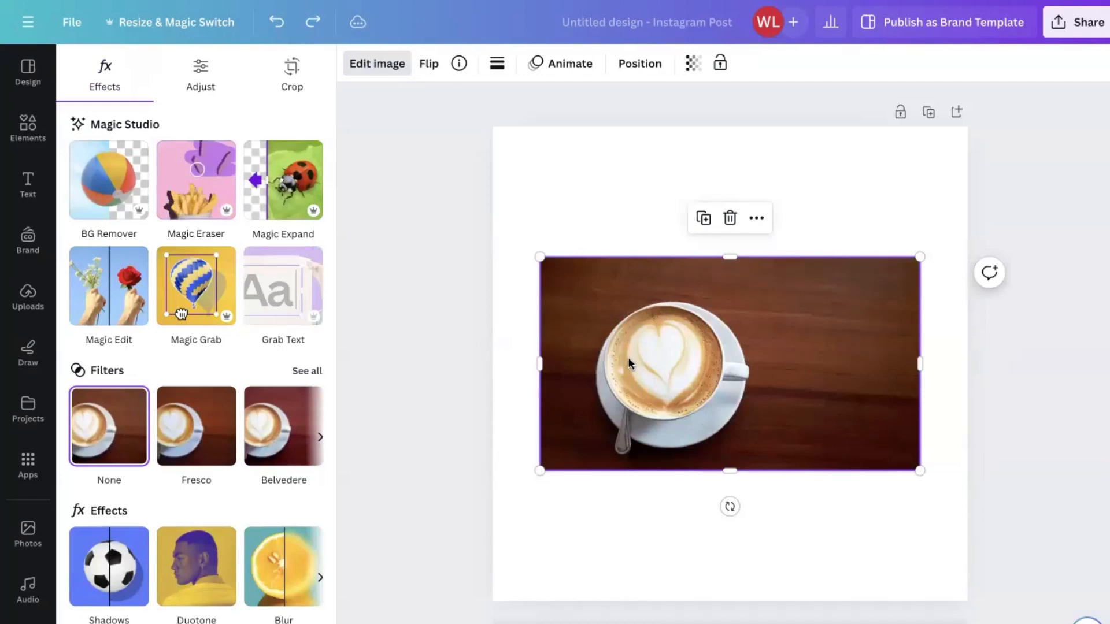
{"action": "left_click_drag", "start_coordinate": [628, 359], "coordinate": [617, 348]}
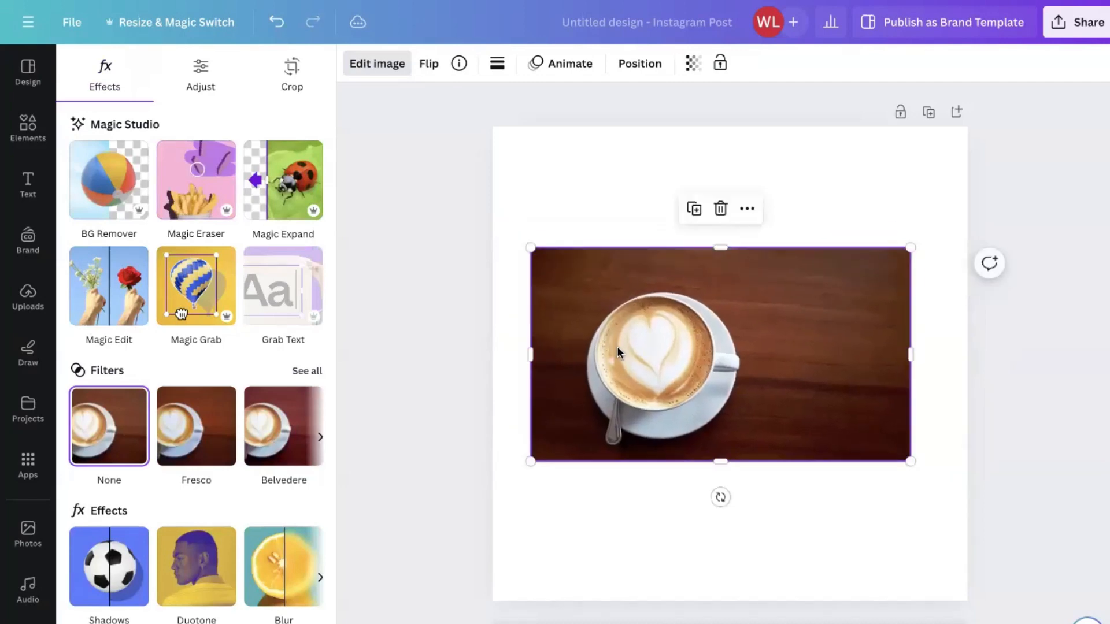
Extract the cup, saucer and spoon together from the latte photo using Magic Grab's Brush selection at size 40
{"action": "left_click", "coordinate": [211, 275]}
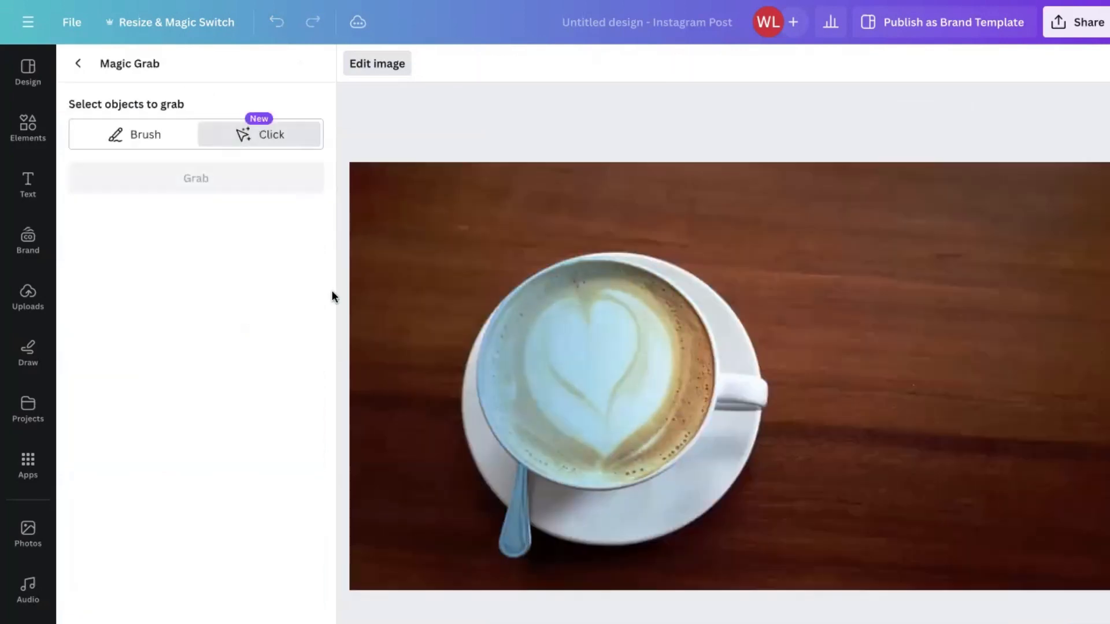
{"action": "left_click", "coordinate": [157, 138]}
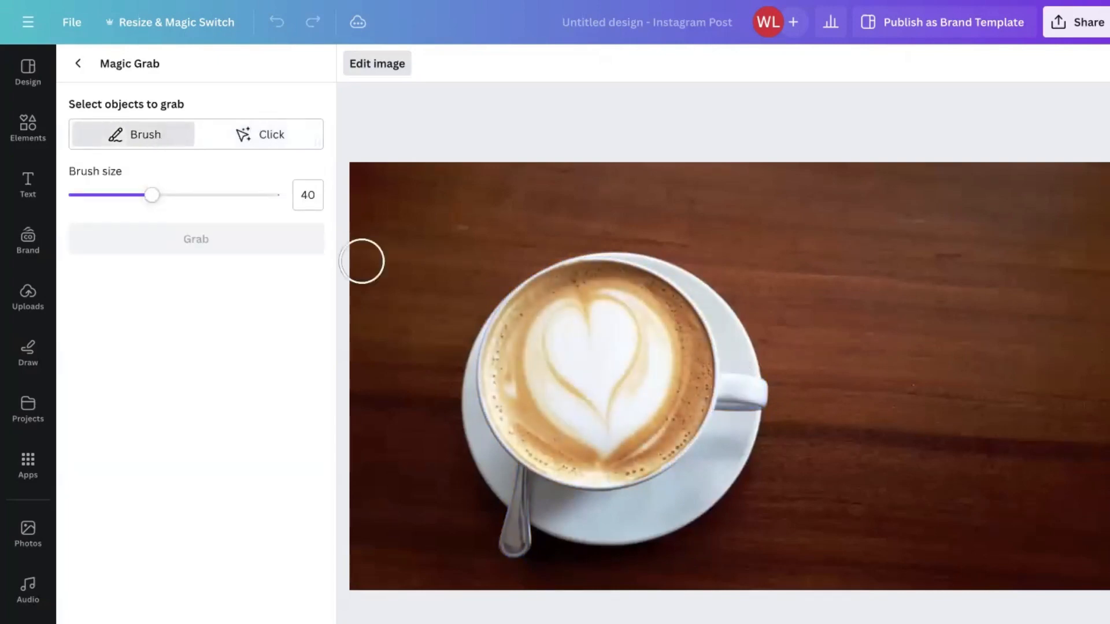
{"action": "mouse_move", "coordinate": [609, 276]}
{"action": "left_mouse_down"}
{"action": "mouse_move", "coordinate": [707, 320]}
{"action": "mouse_move", "coordinate": [742, 379]}
{"action": "mouse_move", "coordinate": [737, 432]}
{"action": "mouse_move", "coordinate": [719, 462]}
{"action": "mouse_move", "coordinate": [687, 476]}
{"action": "mouse_move", "coordinate": [715, 469]}
{"action": "mouse_move", "coordinate": [646, 507]}
{"action": "mouse_move", "coordinate": [586, 523]}
{"action": "mouse_move", "coordinate": [528, 501]}
{"action": "mouse_move", "coordinate": [521, 533]}
{"action": "mouse_move", "coordinate": [535, 483]}
{"action": "mouse_move", "coordinate": [485, 408]}
{"action": "mouse_move", "coordinate": [490, 374]}
{"action": "mouse_move", "coordinate": [514, 331]}
{"action": "mouse_move", "coordinate": [585, 282]}
{"action": "mouse_move", "coordinate": [525, 449]}
{"action": "mouse_move", "coordinate": [529, 372]}
{"action": "mouse_move", "coordinate": [577, 366]}
{"action": "mouse_move", "coordinate": [584, 501]}
{"action": "mouse_move", "coordinate": [704, 363]}
{"action": "mouse_move", "coordinate": [705, 430]}
{"action": "mouse_move", "coordinate": [674, 339]}
{"action": "mouse_move", "coordinate": [622, 433]}
{"action": "mouse_move", "coordinate": [625, 316]}
{"action": "mouse_move", "coordinate": [600, 379]}
{"action": "left_mouse_up"}
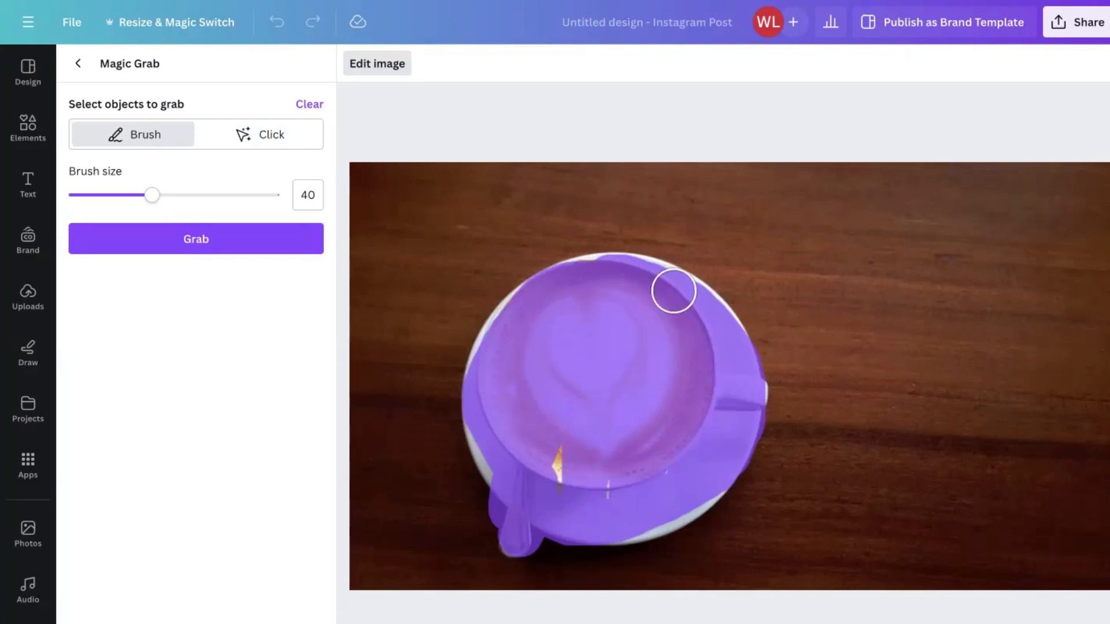
{"action": "mouse_move", "coordinate": [674, 290]}
{"action": "left_mouse_down"}
{"action": "mouse_move", "coordinate": [696, 353]}
{"action": "mouse_move", "coordinate": [684, 461]}
{"action": "left_mouse_up"}
{"action": "mouse_move", "coordinate": [629, 517]}
{"action": "left_mouse_down"}
{"action": "mouse_move", "coordinate": [660, 511]}
{"action": "mouse_move", "coordinate": [715, 468]}
{"action": "left_mouse_up"}
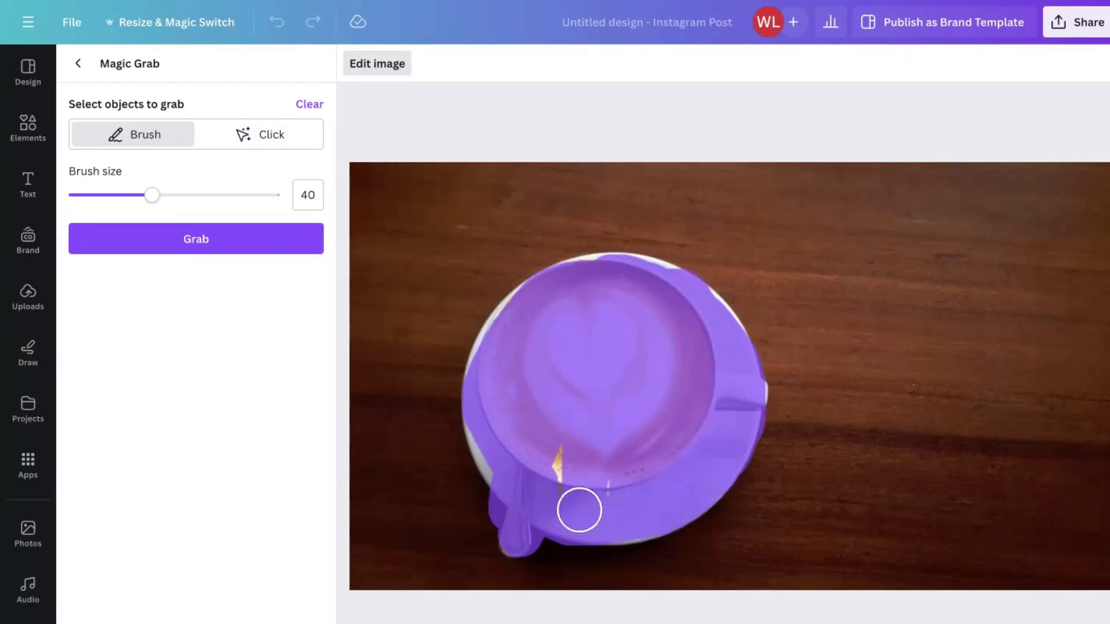
{"action": "mouse_move", "coordinate": [579, 510]}
{"action": "left_mouse_down"}
{"action": "mouse_move", "coordinate": [516, 462]}
{"action": "mouse_move", "coordinate": [494, 425]}
{"action": "left_mouse_up"}
{"action": "mouse_move", "coordinate": [506, 475]}
{"action": "left_mouse_down"}
{"action": "mouse_move", "coordinate": [491, 424]}
{"action": "mouse_move", "coordinate": [523, 309]}
{"action": "mouse_move", "coordinate": [540, 517]}
{"action": "mouse_move", "coordinate": [576, 444]}
{"action": "mouse_move", "coordinate": [616, 513]}
{"action": "mouse_move", "coordinate": [641, 259]}
{"action": "mouse_move", "coordinate": [599, 258]}
{"action": "mouse_move", "coordinate": [502, 368]}
{"action": "left_mouse_up"}
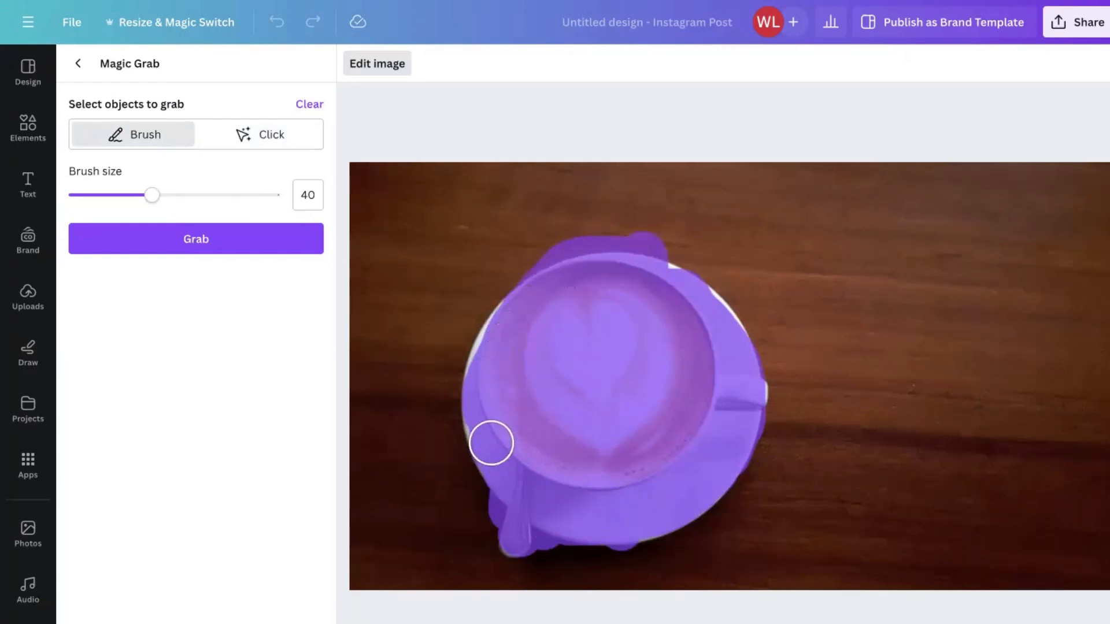
{"action": "mouse_move", "coordinate": [490, 443]}
{"action": "left_mouse_down"}
{"action": "mouse_move", "coordinate": [486, 387]}
{"action": "mouse_move", "coordinate": [505, 338]}
{"action": "left_mouse_up"}
{"action": "mouse_move", "coordinate": [643, 275]}
{"action": "left_mouse_down"}
{"action": "mouse_move", "coordinate": [686, 289]}
{"action": "mouse_move", "coordinate": [717, 326]}
{"action": "left_mouse_up"}
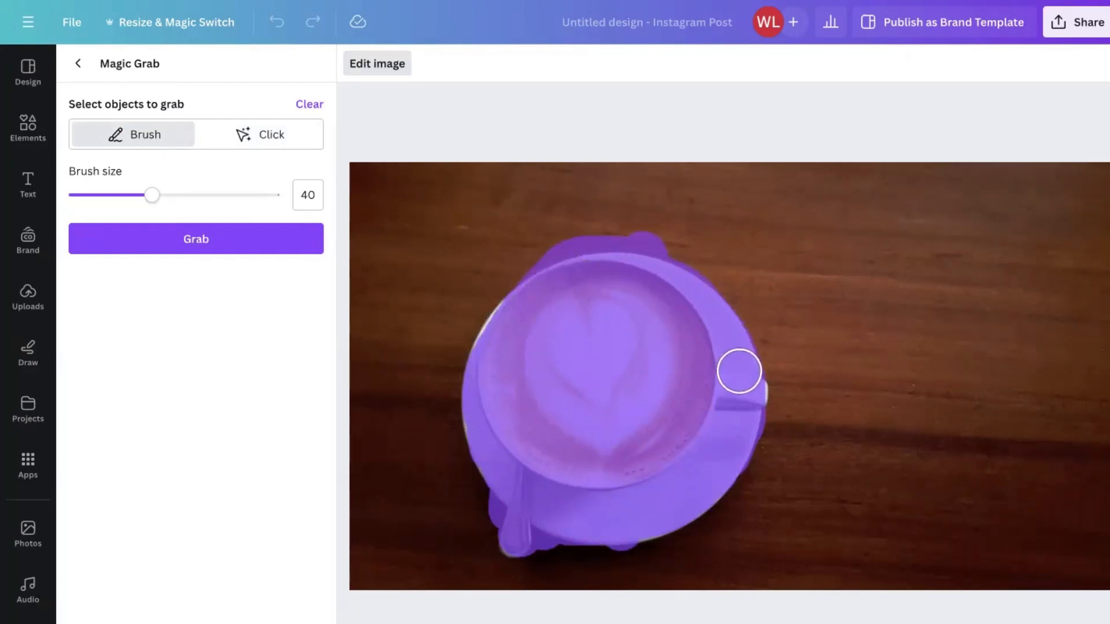
{"action": "left_click", "coordinate": [205, 243]}
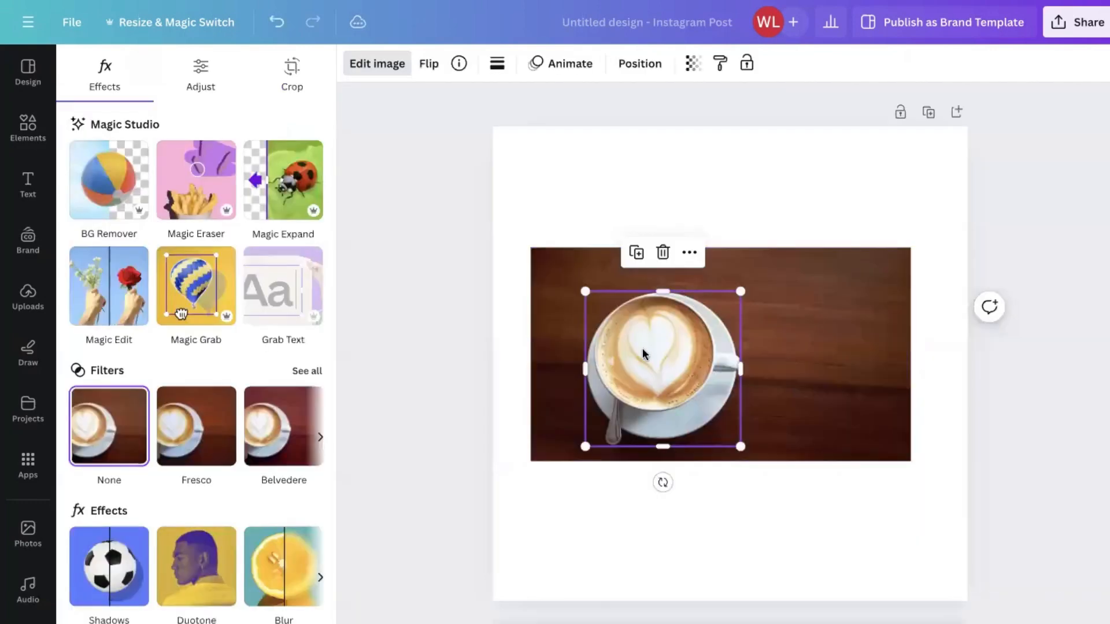
Move the extracted cup and saucer aside, delete the wooden table background, and reposition the cutout near the page's centre
{"action": "left_click_drag", "start_coordinate": [642, 348], "coordinate": [721, 318]}
{"action": "left_click", "coordinate": [657, 366]}
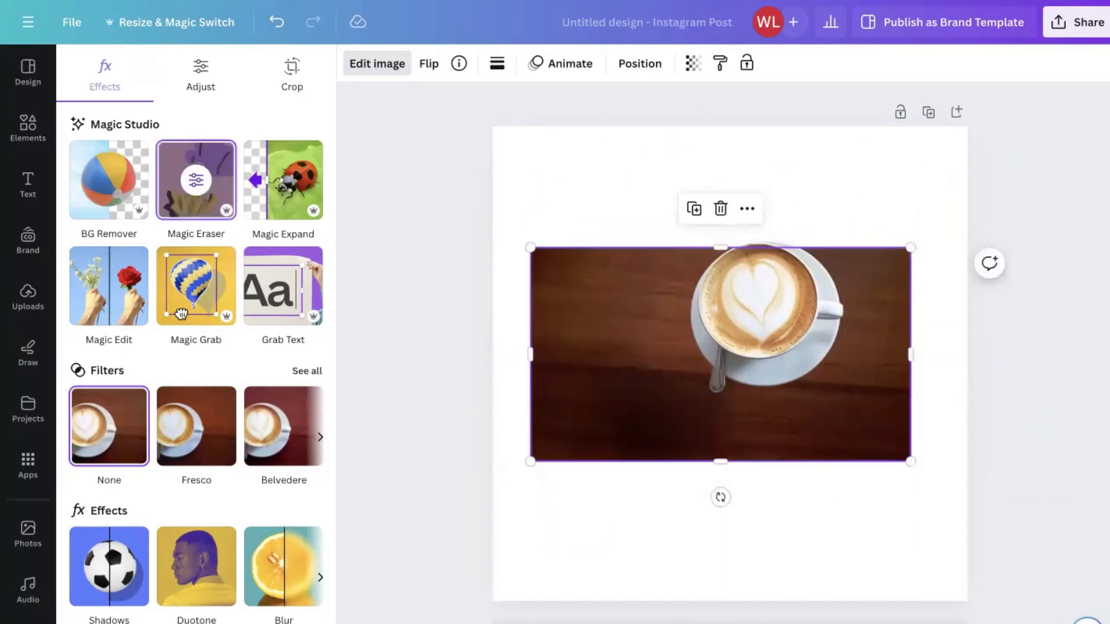
{"action": "key", "text": "Delete"}
{"action": "left_click_drag", "start_coordinate": [807, 319], "coordinate": [745, 341]}
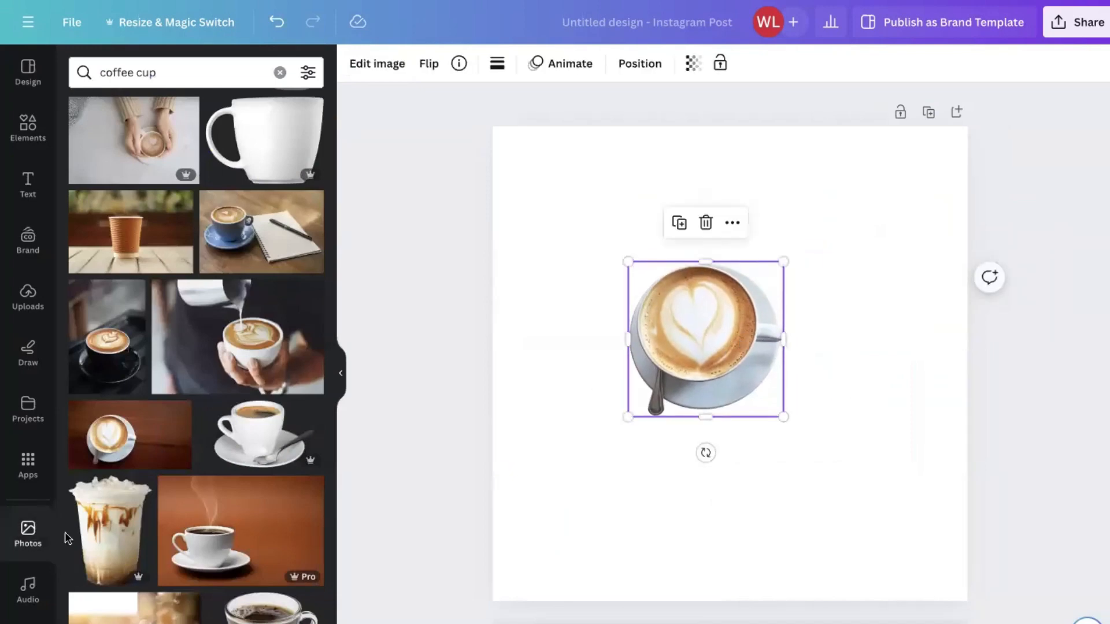
Add the recommended photo of a laptop and coffee on wooden planks and arrange it above the latte cutout
{"action": "left_click", "coordinate": [13, 549]}
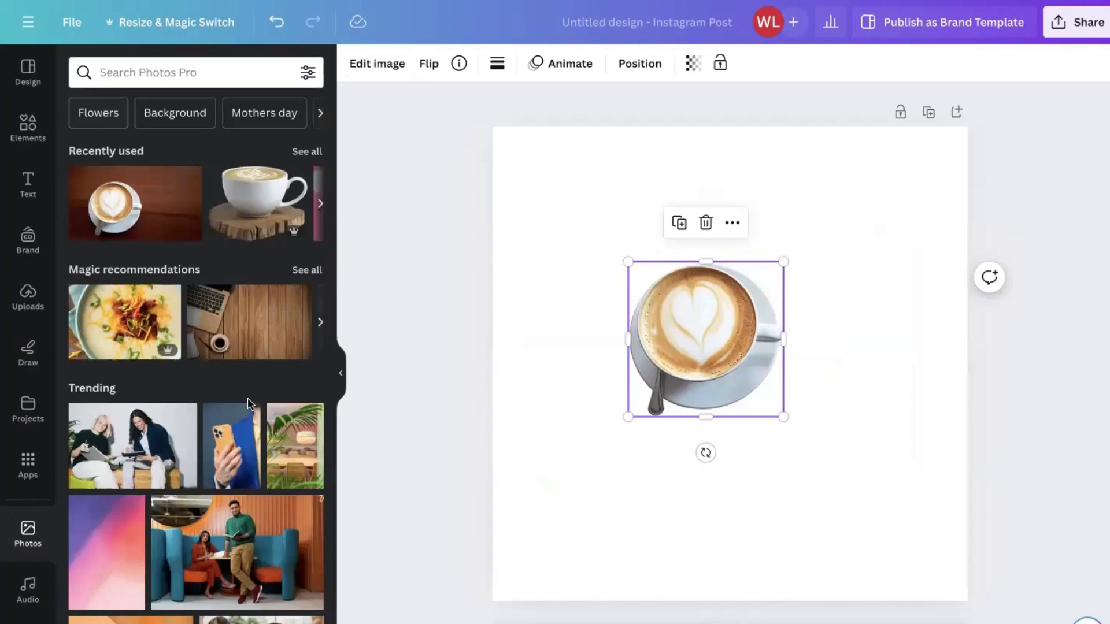
{"action": "left_click", "coordinate": [238, 333]}
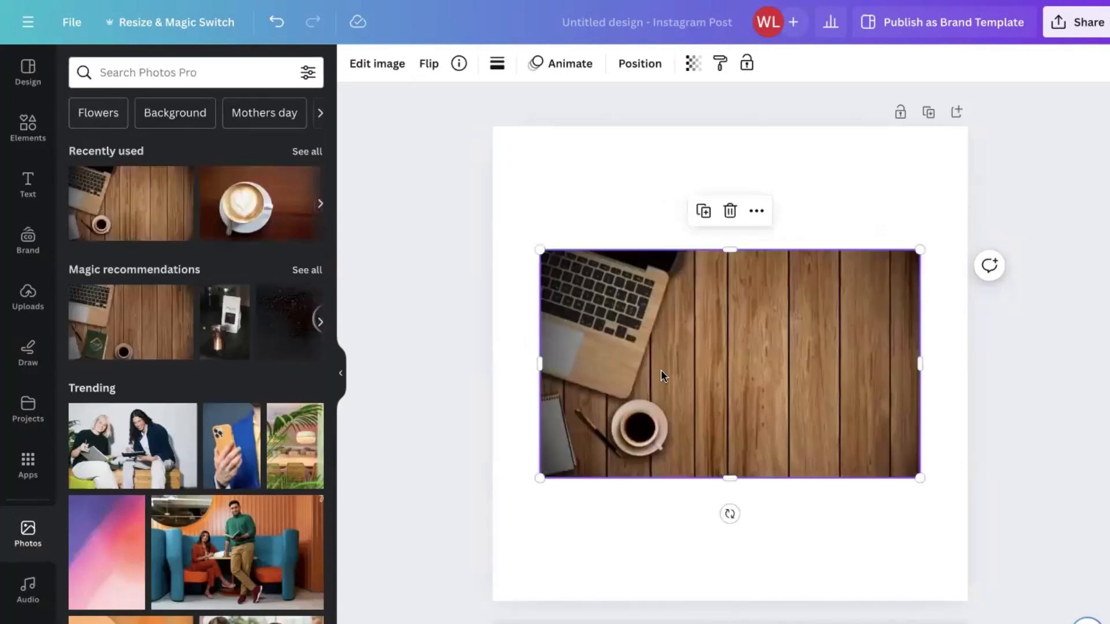
{"action": "left_click_drag", "start_coordinate": [660, 369], "coordinate": [595, 249]}
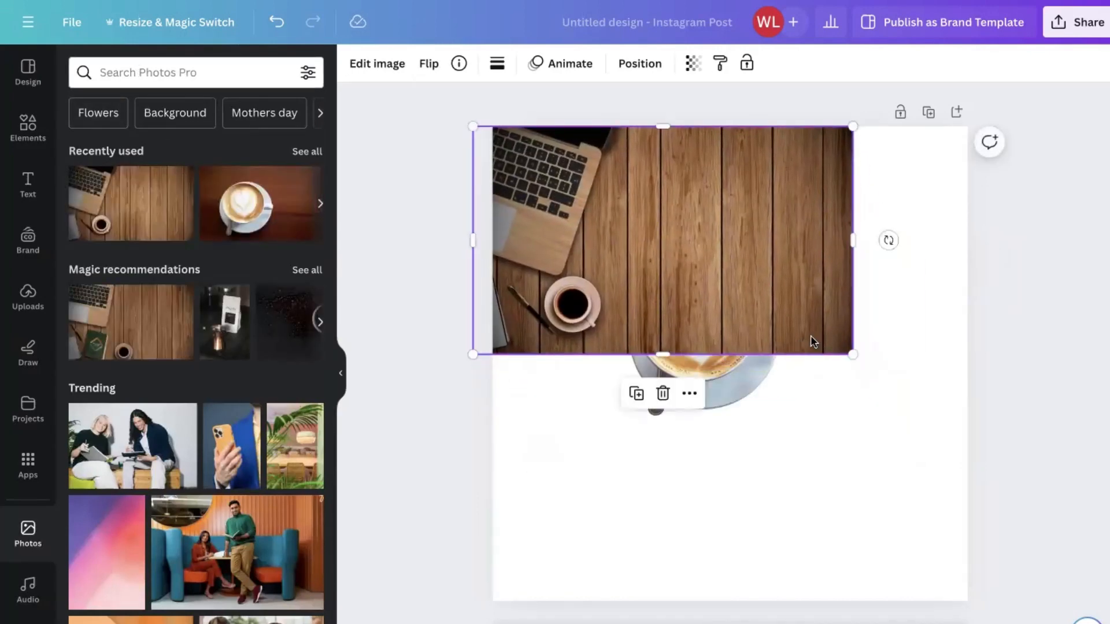
{"action": "left_click_drag", "start_coordinate": [786, 304], "coordinate": [869, 397]}
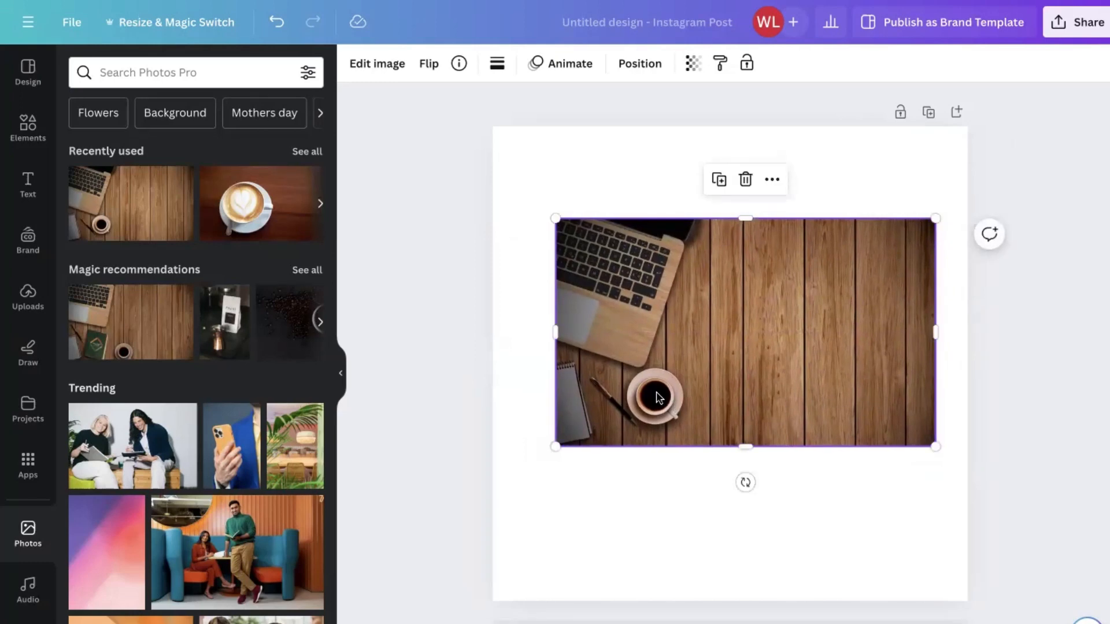
{"action": "left_click_drag", "start_coordinate": [655, 390], "coordinate": [640, 298]}
{"action": "left_click_drag", "start_coordinate": [688, 373], "coordinate": [650, 491]}
{"action": "left_click_drag", "start_coordinate": [716, 235], "coordinate": [719, 335]}
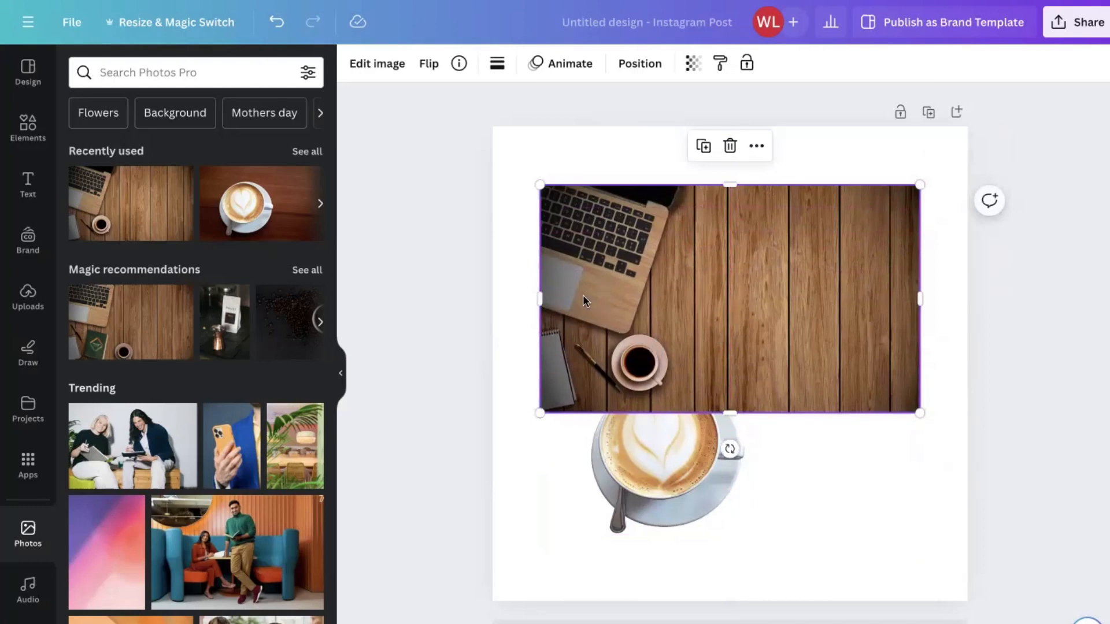
Extract the black coffee cup and saucer from the laptop photo using Magic Grab's Brush selection at size 52, and delete the extracted cup
{"action": "left_click", "coordinate": [387, 65]}
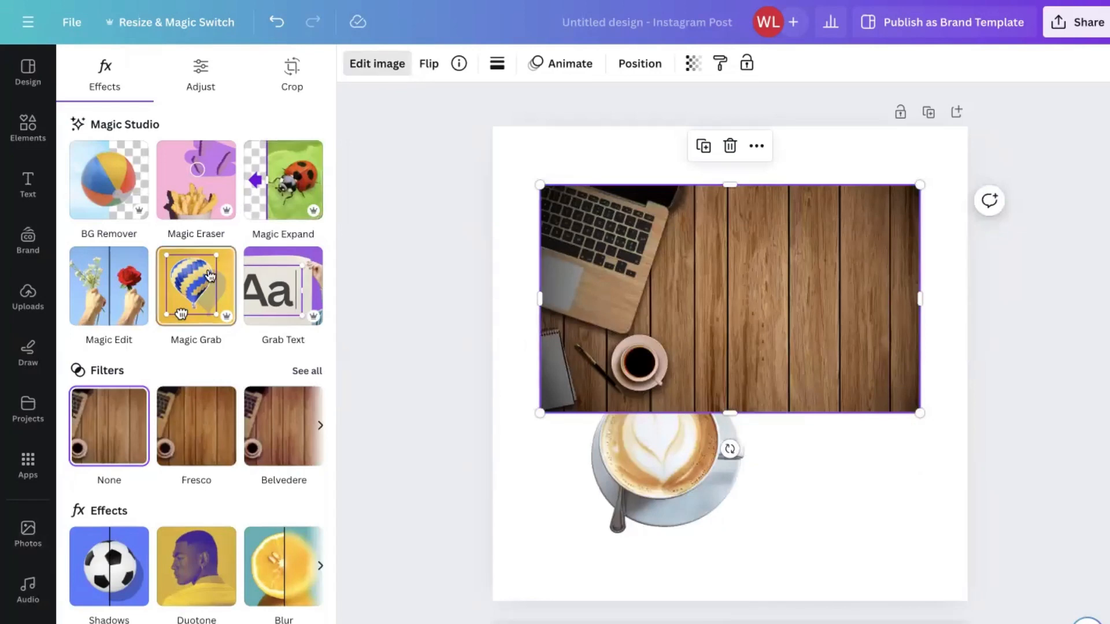
{"action": "left_click", "coordinate": [196, 297]}
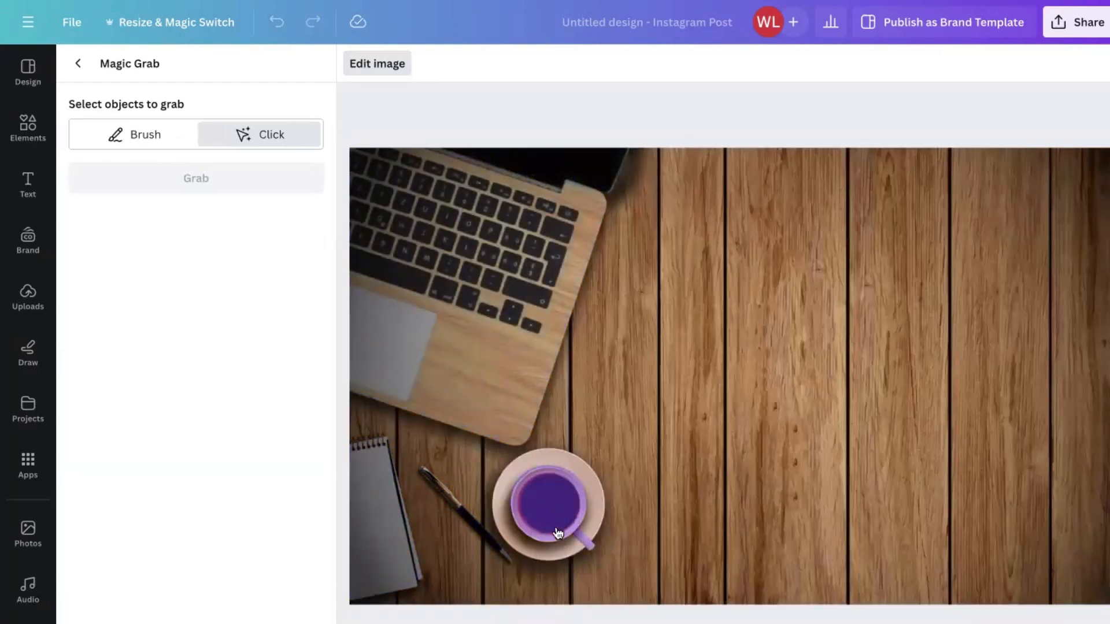
{"action": "left_click", "coordinate": [132, 138]}
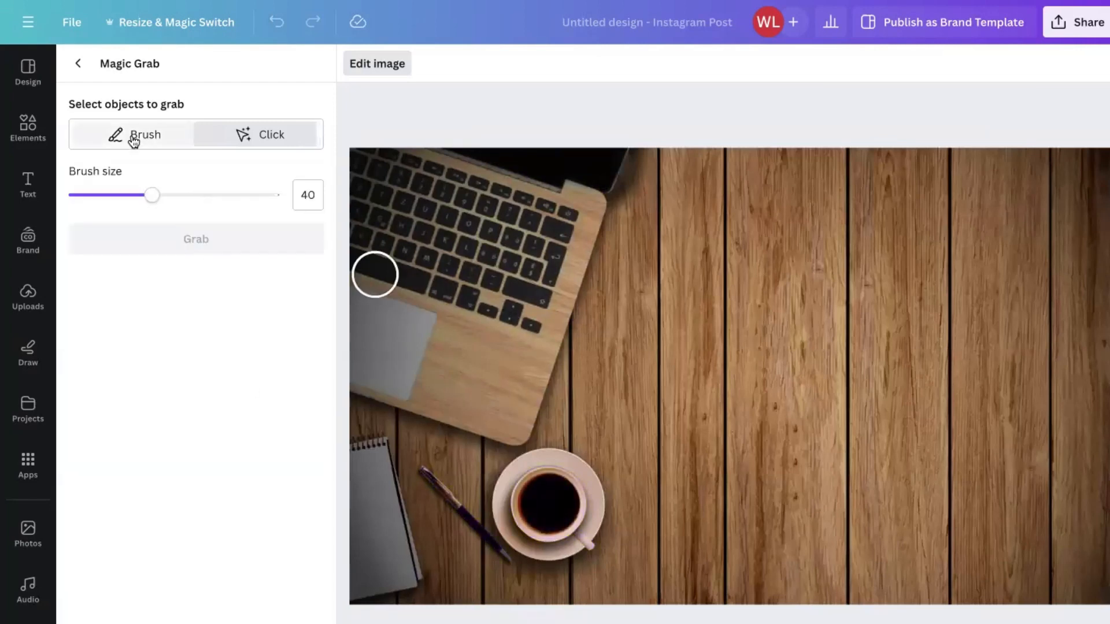
{"action": "left_click_drag", "start_coordinate": [152, 195], "coordinate": [177, 195]}
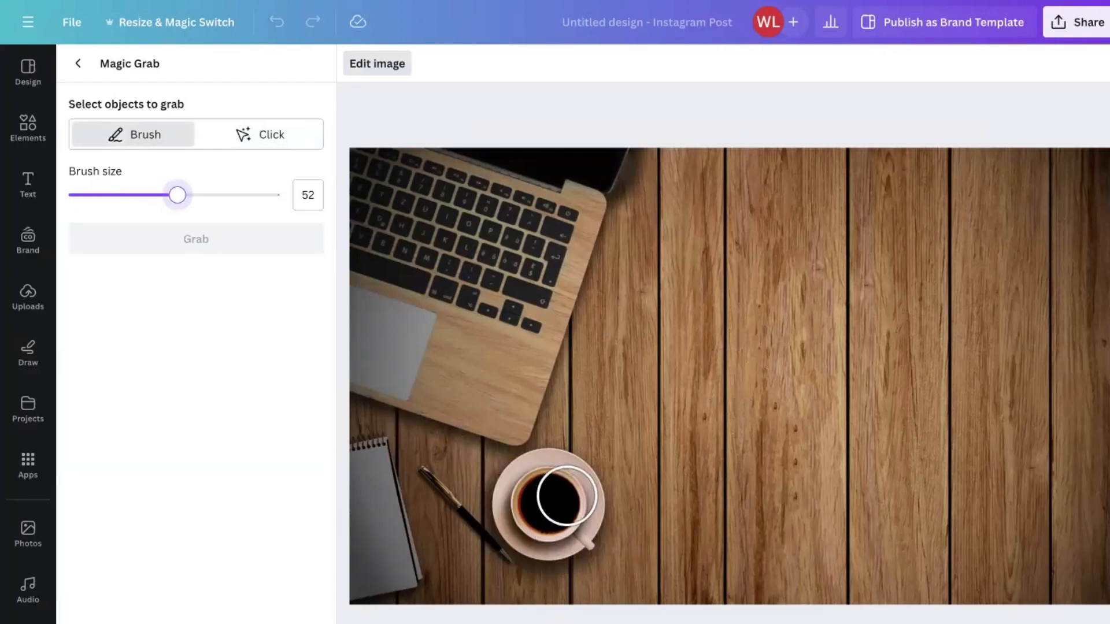
{"action": "mouse_move", "coordinate": [567, 496]}
{"action": "left_mouse_down"}
{"action": "mouse_move", "coordinate": [529, 479]}
{"action": "mouse_move", "coordinate": [520, 508]}
{"action": "mouse_move", "coordinate": [543, 529]}
{"action": "mouse_move", "coordinate": [570, 530]}
{"action": "mouse_move", "coordinate": [573, 498]}
{"action": "mouse_move", "coordinate": [552, 475]}
{"action": "mouse_move", "coordinate": [573, 491]}
{"action": "left_mouse_up"}
{"action": "left_click", "coordinate": [237, 237]}
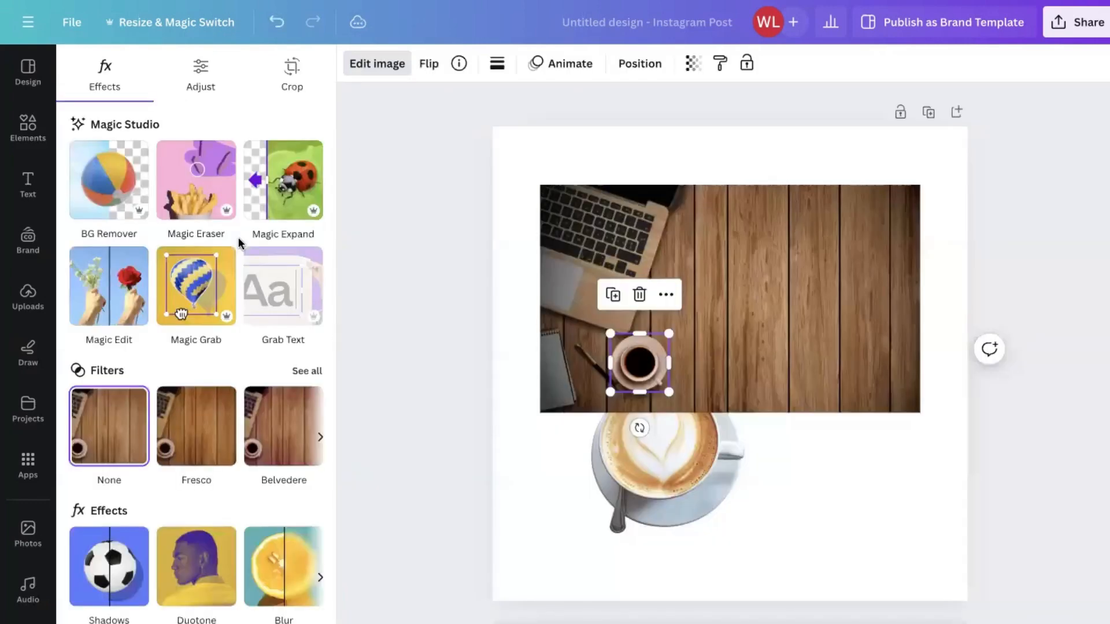
{"action": "left_click_drag", "start_coordinate": [627, 366], "coordinate": [706, 328]}
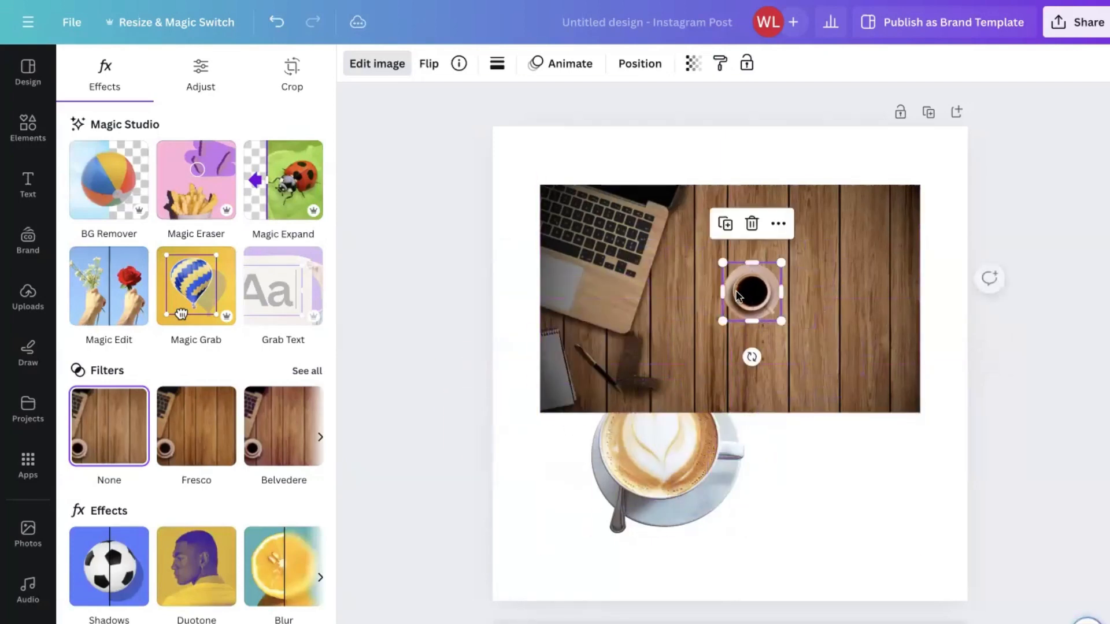
{"action": "left_click", "coordinate": [752, 224]}
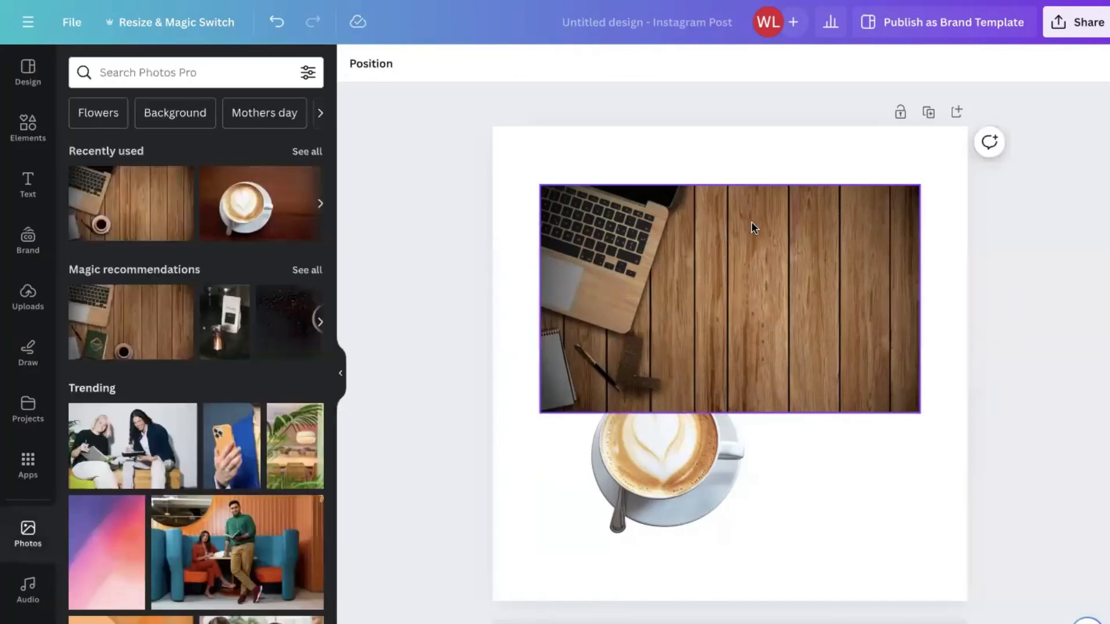
Send the laptop photo to the back so the latte cutout sits in front of it
{"action": "left_click", "coordinate": [750, 223]}
{"action": "left_click", "coordinate": [755, 147]}
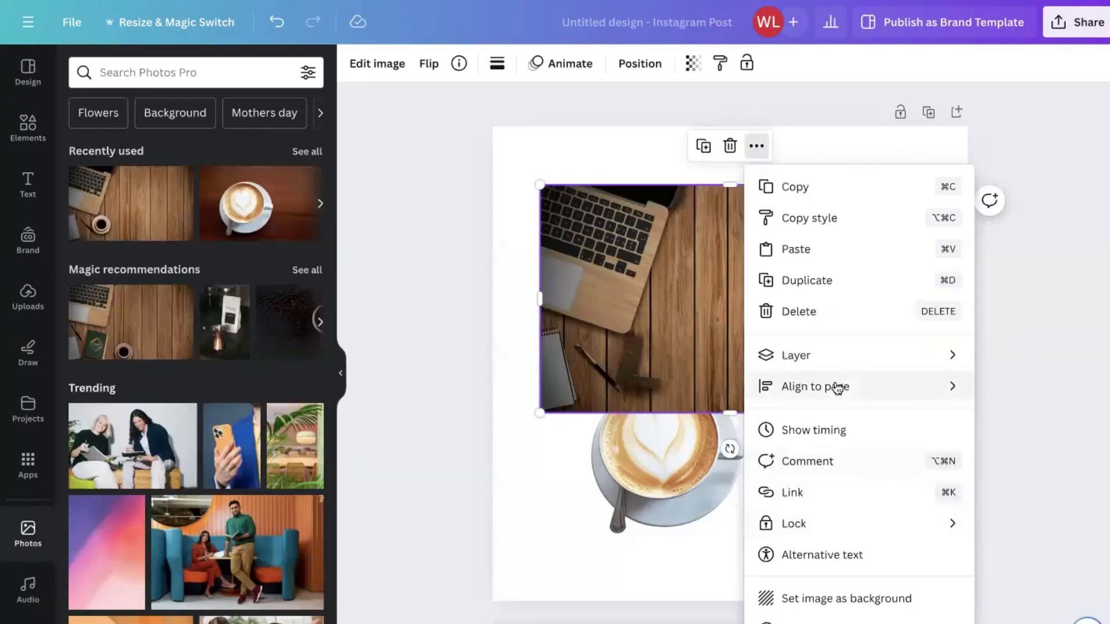
{"action": "mouse_move", "coordinate": [789, 362]}
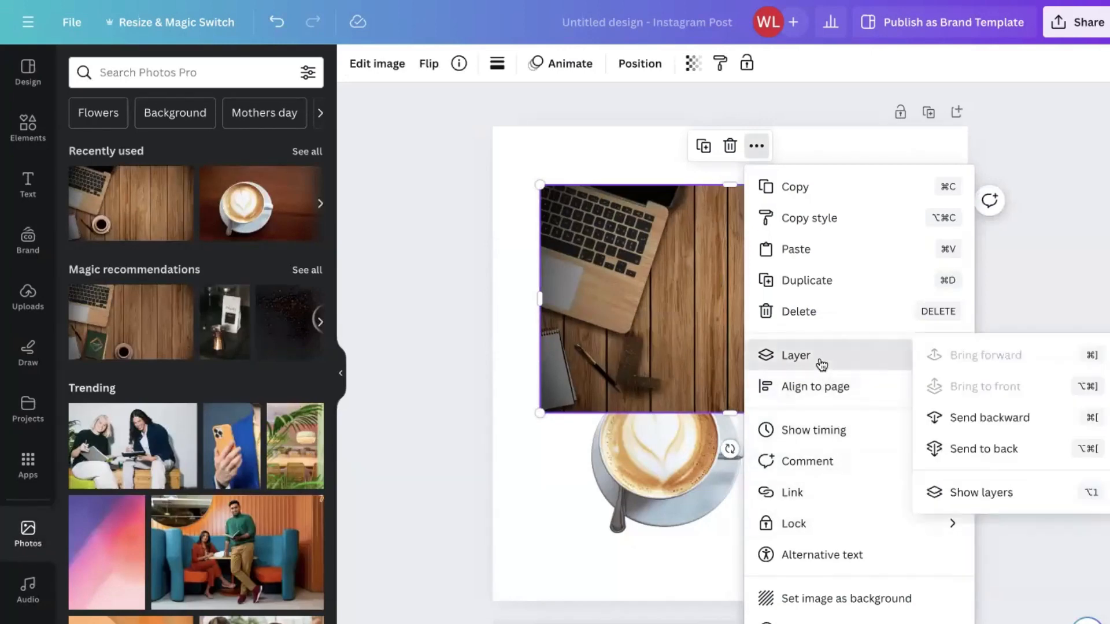
{"action": "left_click", "coordinate": [978, 453]}
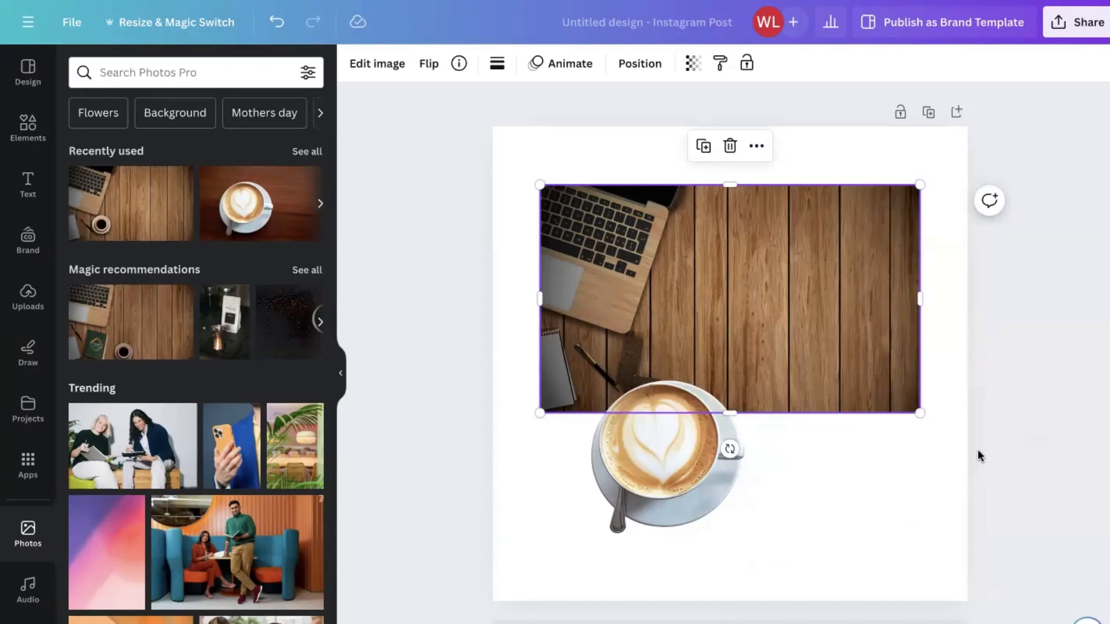
Move the latte cutout onto the laptop photo and shrink it to fit the removed cup's spot beside the pen
{"action": "left_click", "coordinate": [663, 474]}
{"action": "left_click", "coordinate": [764, 308]}
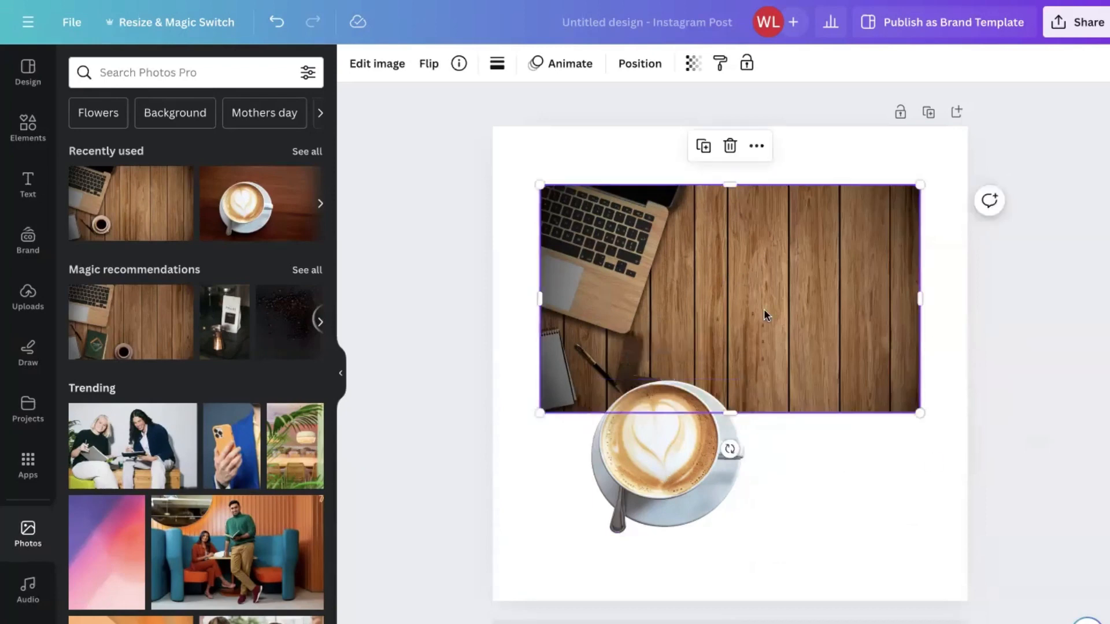
{"action": "left_click", "coordinate": [701, 451]}
{"action": "left_click_drag", "start_coordinate": [702, 452], "coordinate": [750, 325]}
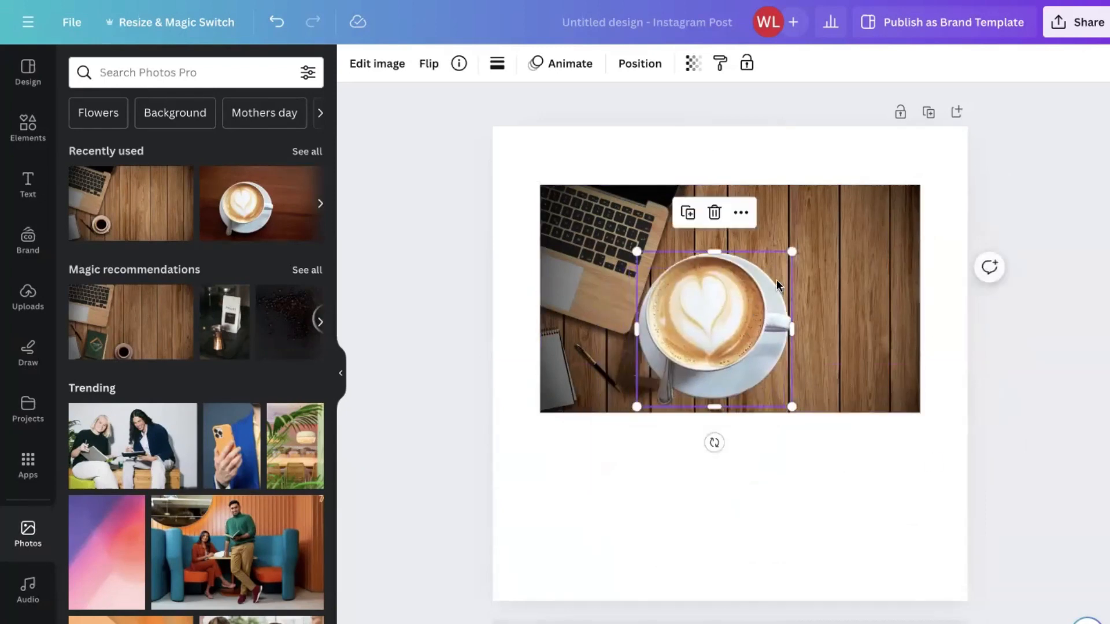
{"action": "left_click_drag", "start_coordinate": [791, 250], "coordinate": [650, 357]}
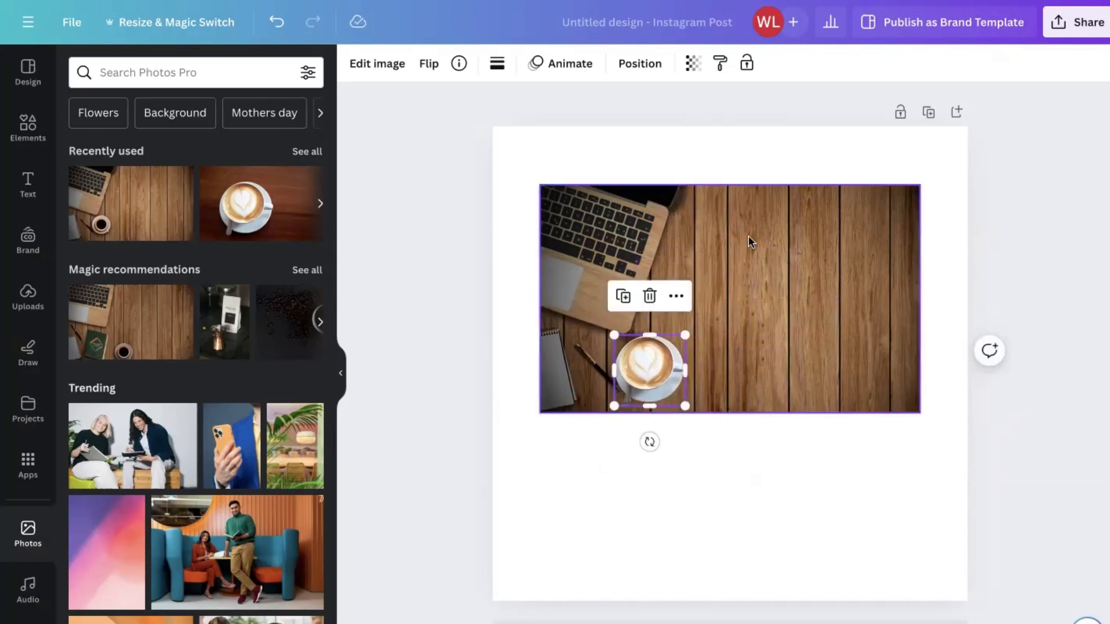
Try to enlarge and reposition the laptop photo so that it fills the whole page
{"action": "left_click", "coordinate": [669, 168]}
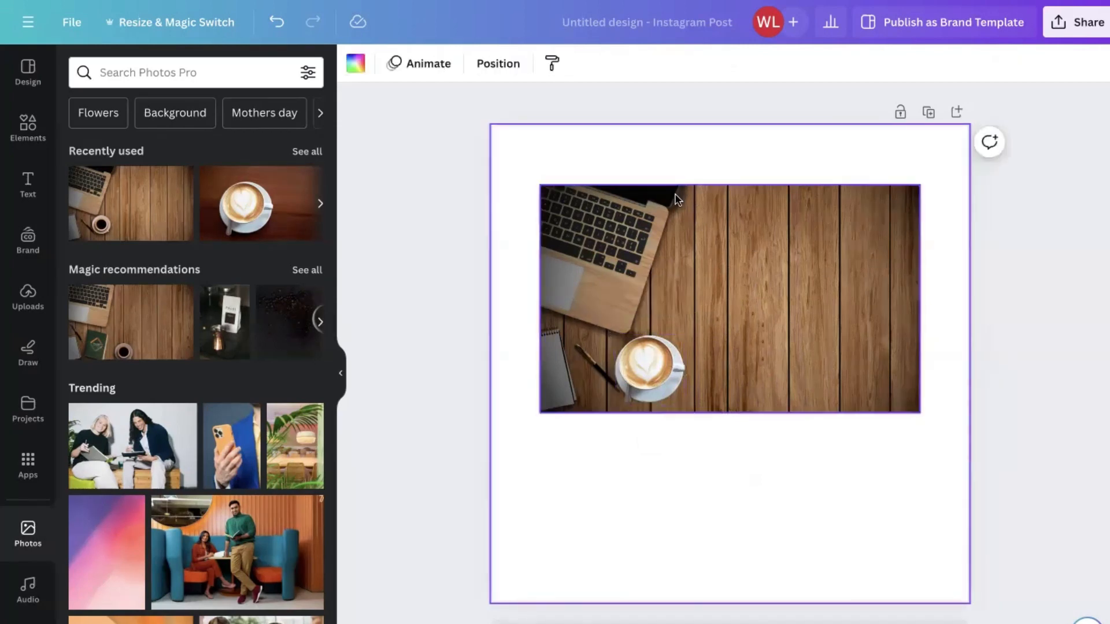
{"action": "left_click", "coordinate": [680, 231]}
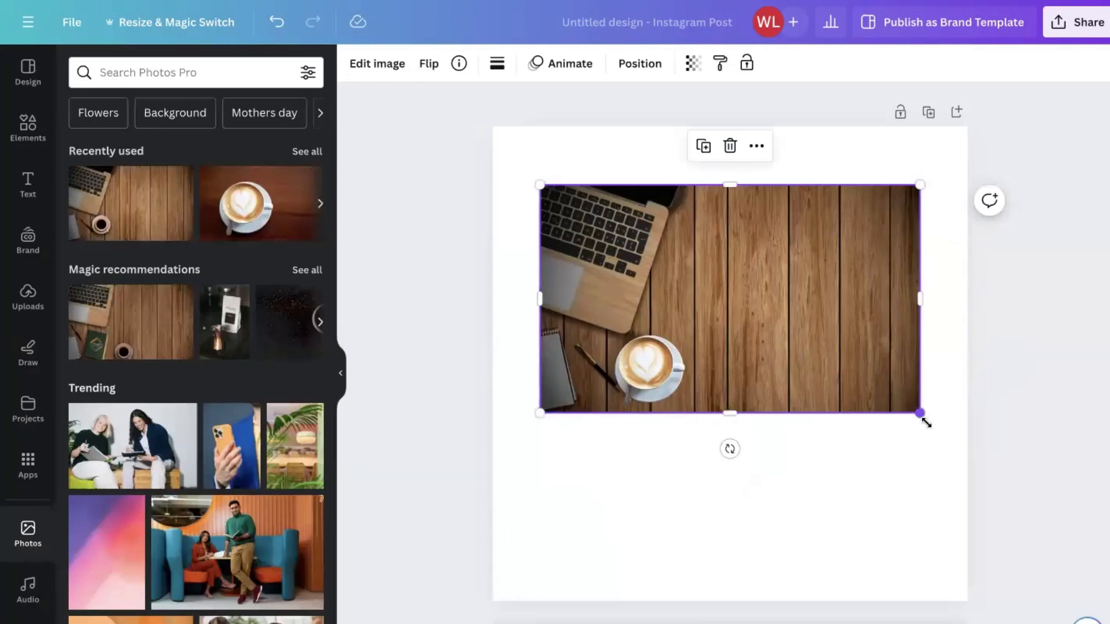
{"action": "left_click_drag", "start_coordinate": [920, 414], "coordinate": [1106, 567]}
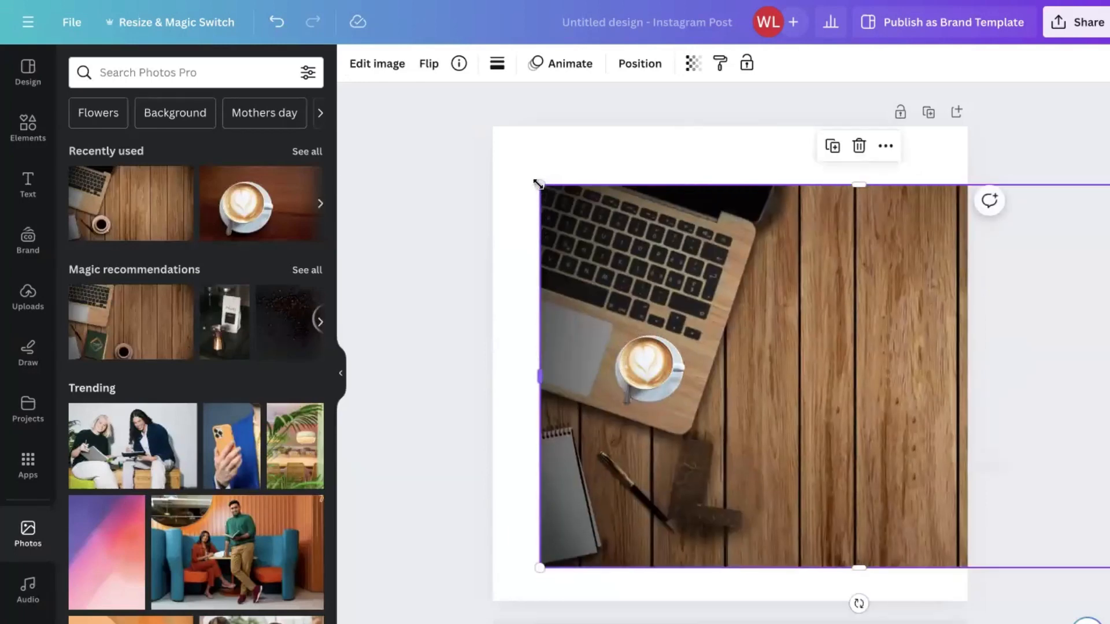
{"action": "left_click_drag", "start_coordinate": [537, 182], "coordinate": [486, 152]}
{"action": "left_click_drag", "start_coordinate": [485, 567], "coordinate": [408, 612]}
{"action": "left_click_drag", "start_coordinate": [710, 510], "coordinate": [782, 490]}
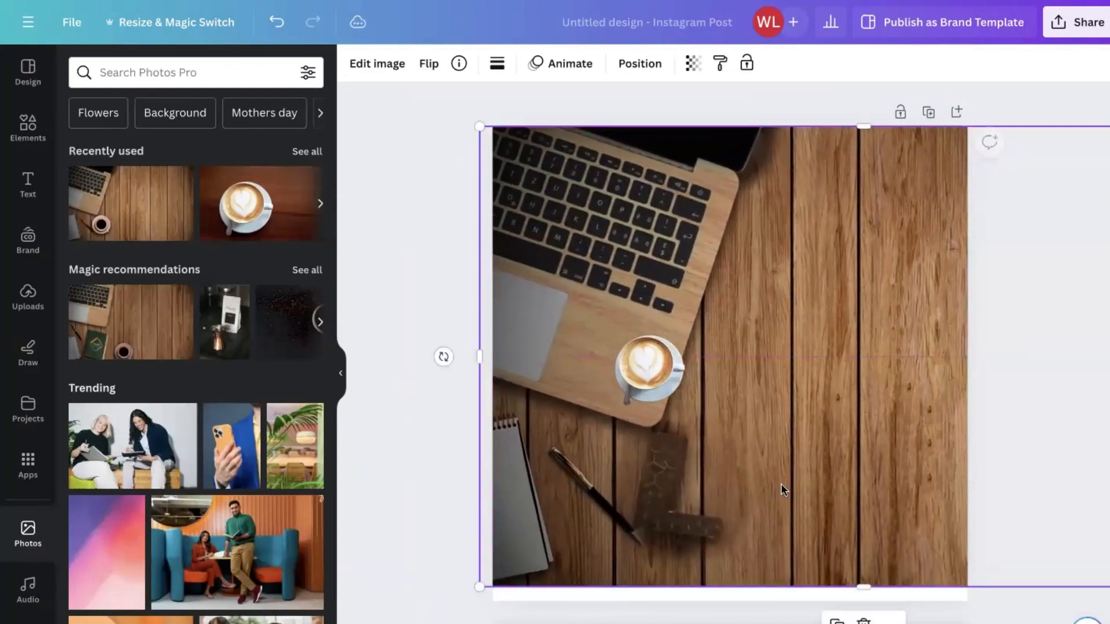
Undo the laptop photo's enlargement and repositioning
{"action": "key", "text": "ctrl+z"}
{"action": "key", "text": "ctrl+z"}
{"action": "key", "text": "ctrl+z"}
{"action": "key", "text": "ctrl+z"}
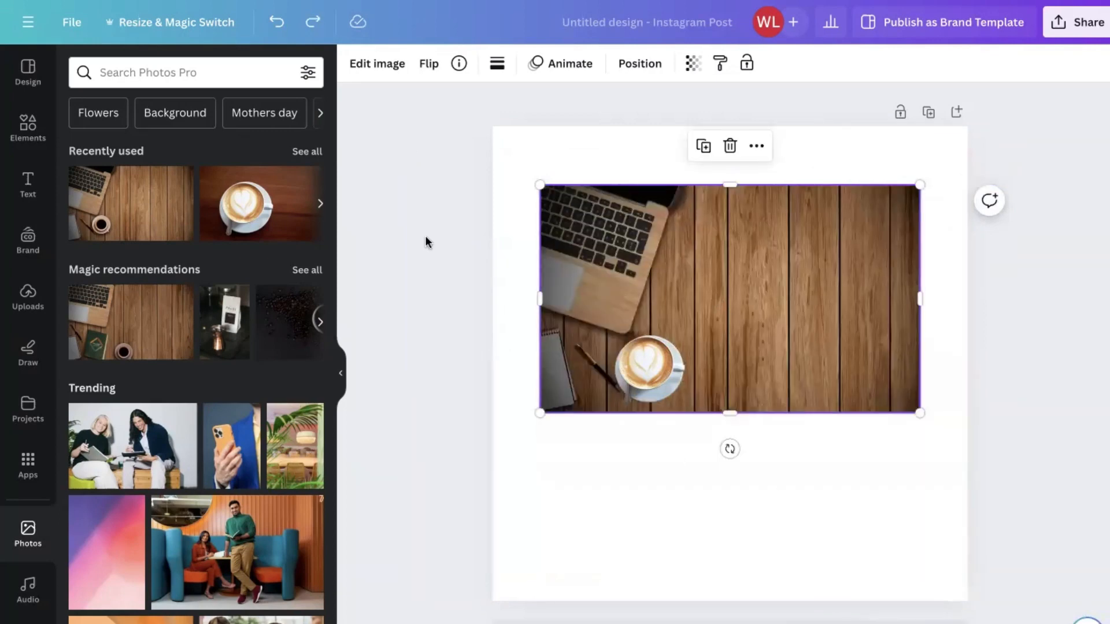
Expand the laptop photo to the Whole Page size with Magic Expand
{"action": "left_click", "coordinate": [388, 75]}
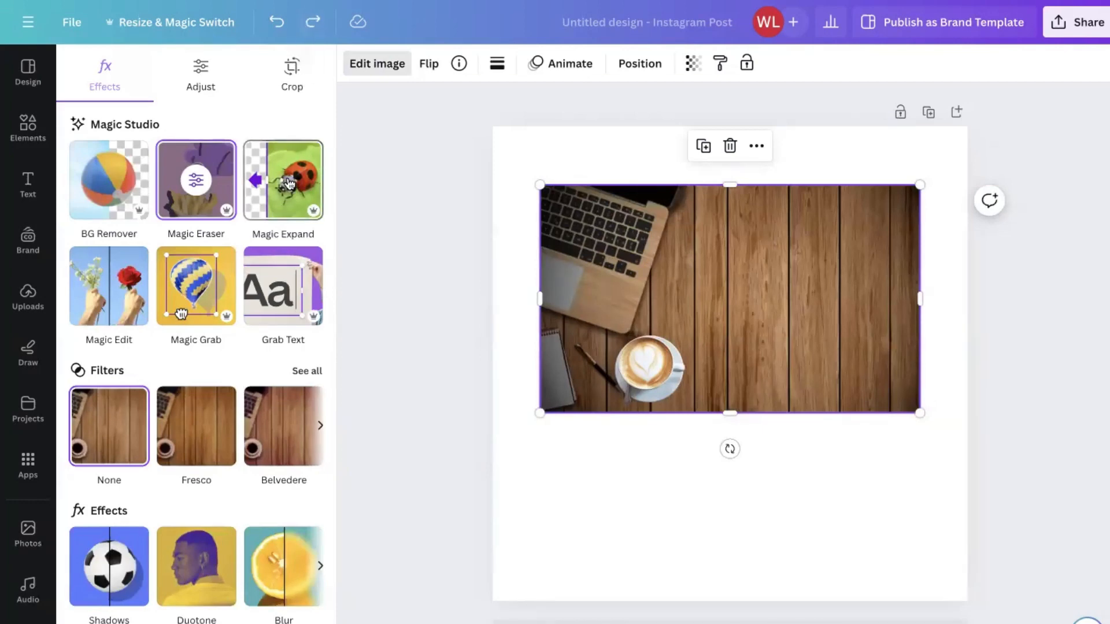
{"action": "left_click", "coordinate": [291, 87]}
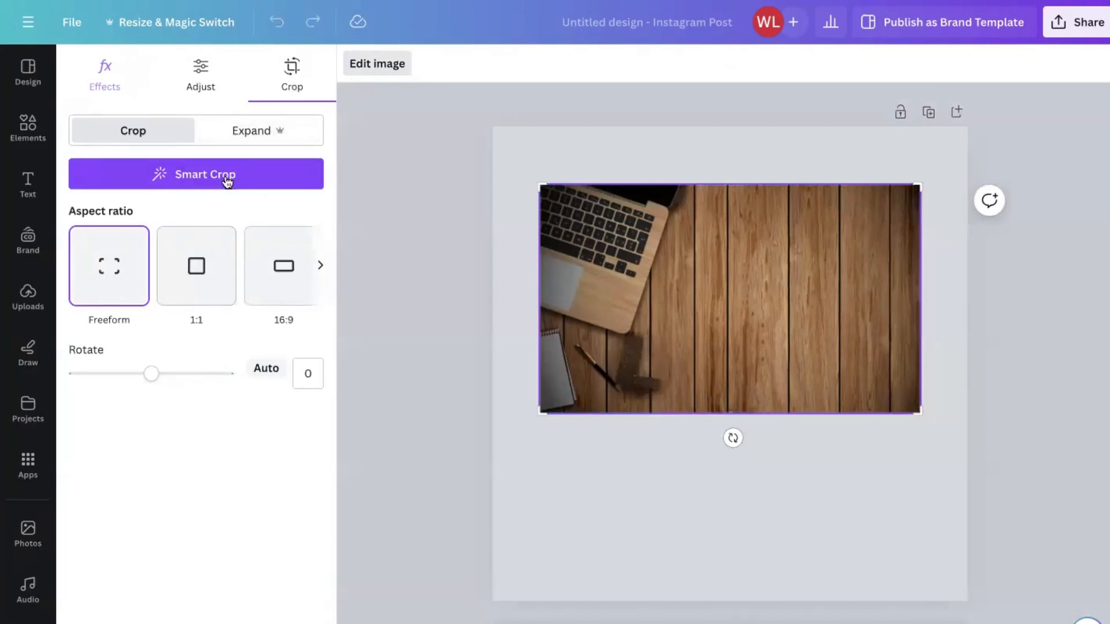
{"action": "left_click", "coordinate": [237, 132]}
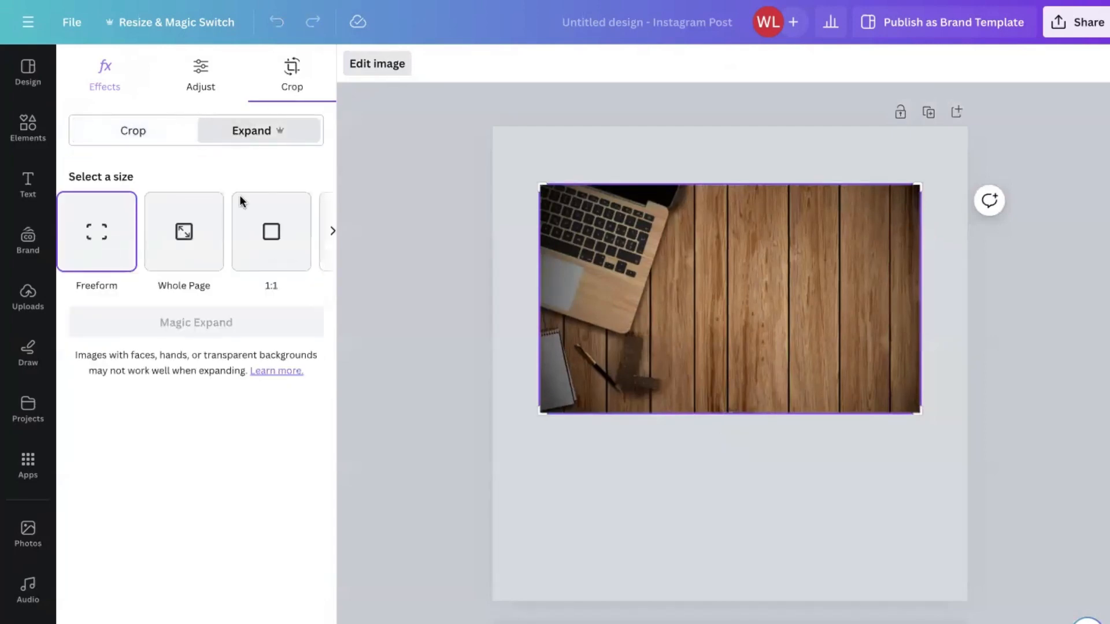
{"action": "left_click", "coordinate": [201, 254]}
{"action": "left_click", "coordinate": [185, 325]}
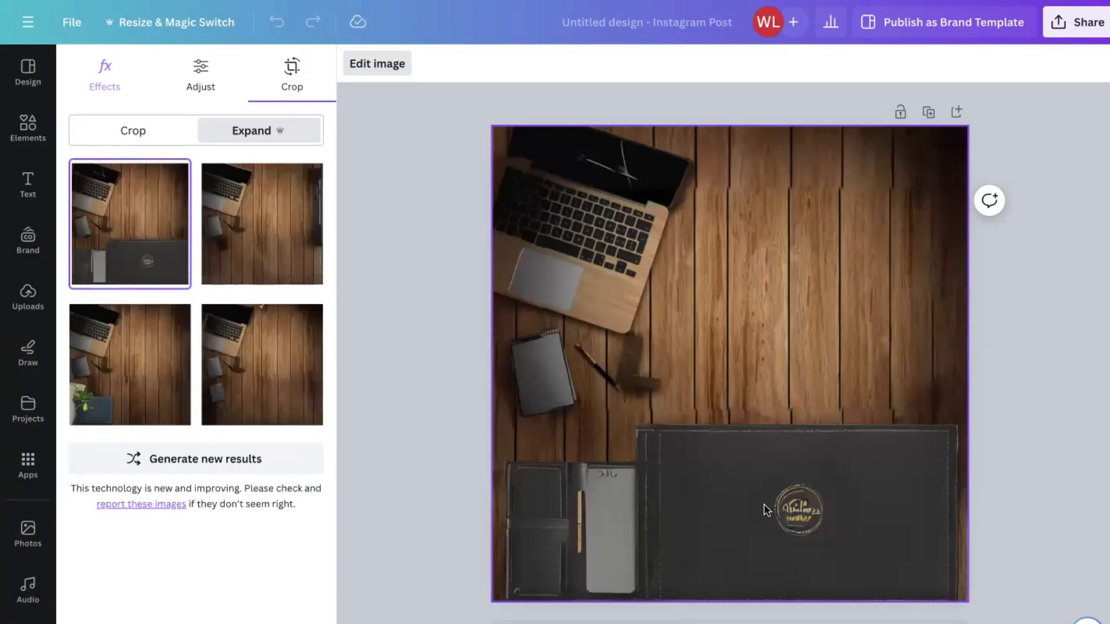
Compare the four Magic Expand results and apply the one with the large black folder along the bottom of the photo
{"action": "left_click", "coordinate": [278, 263]}
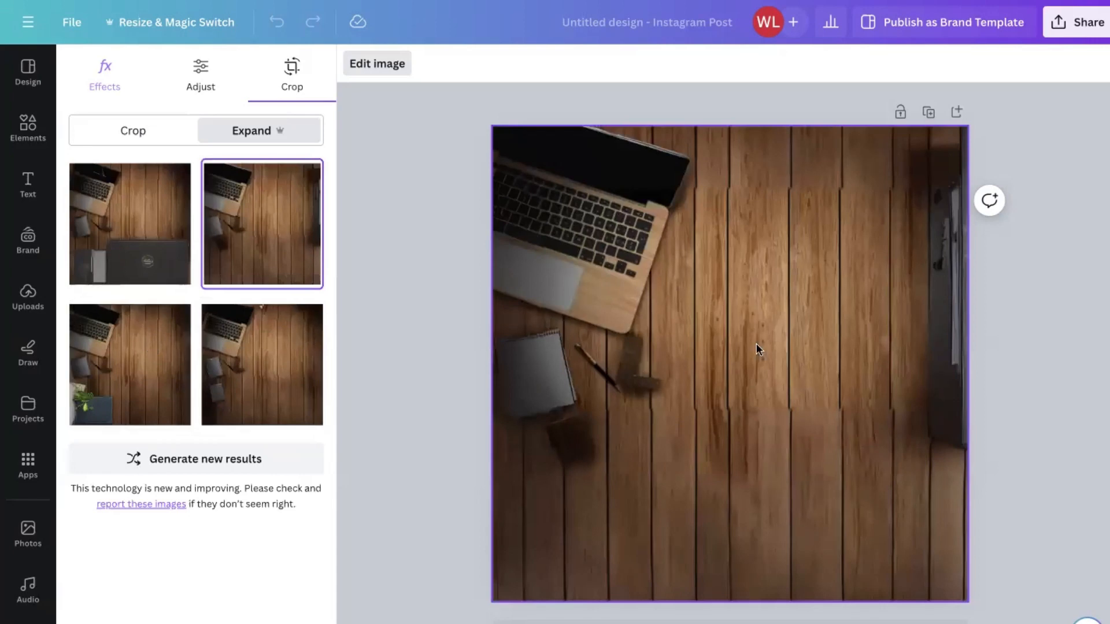
{"action": "left_click", "coordinate": [145, 405]}
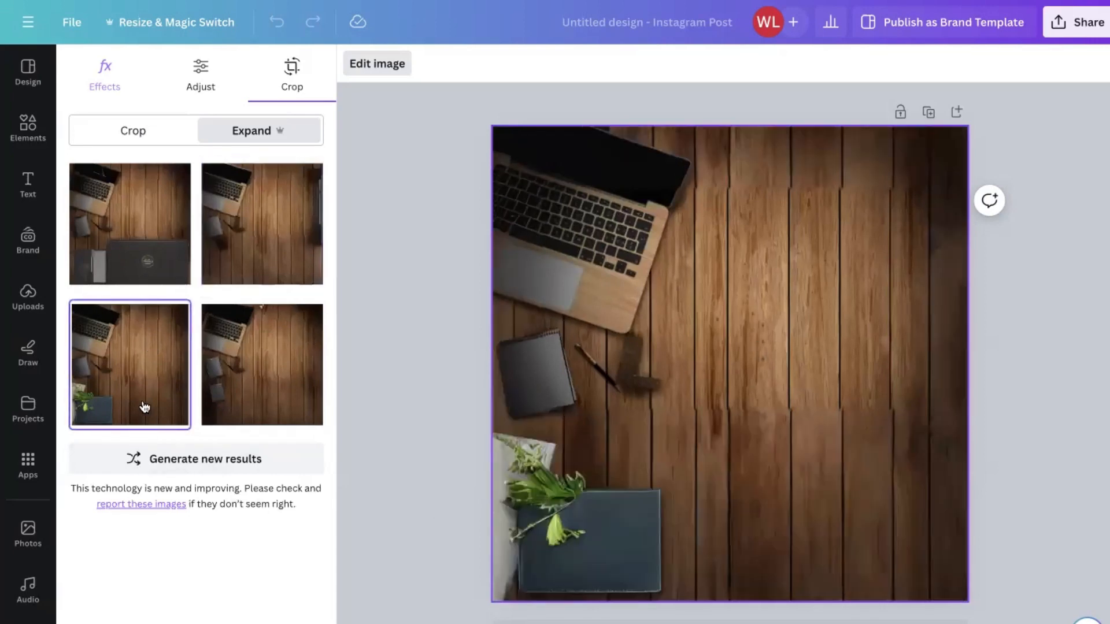
{"action": "left_click", "coordinate": [268, 421]}
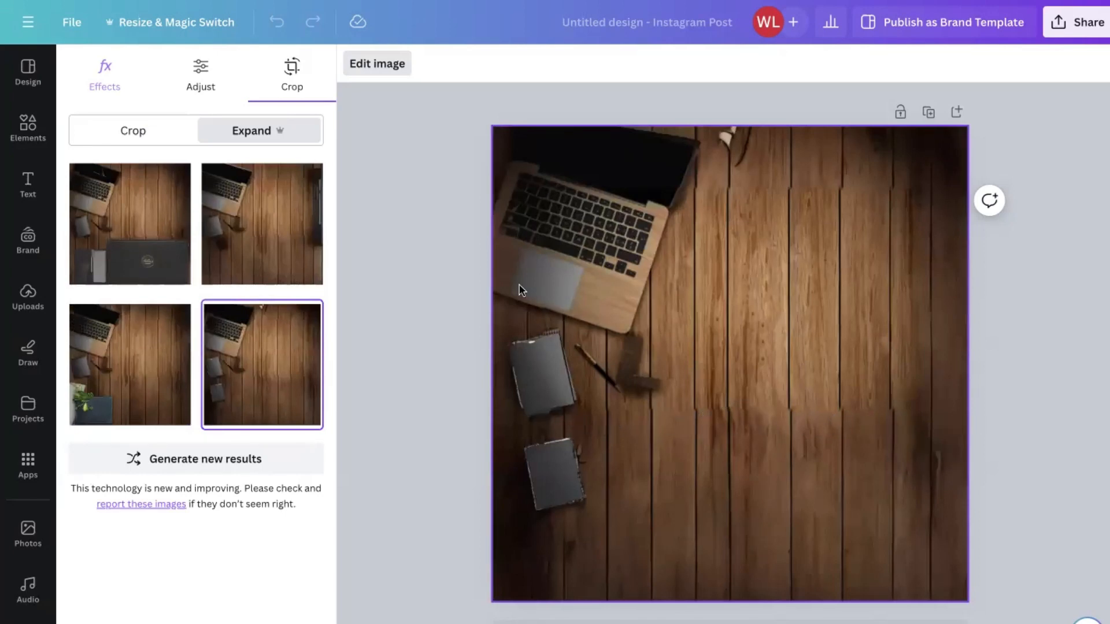
{"action": "left_click", "coordinate": [297, 243]}
{"action": "left_click", "coordinate": [142, 232]}
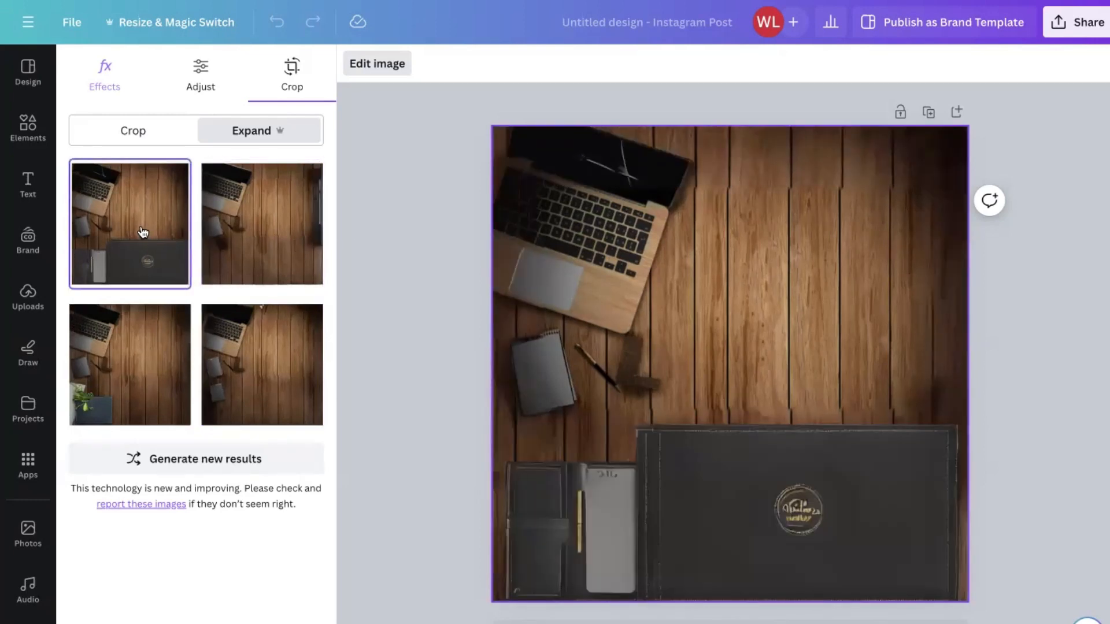
{"action": "left_click", "coordinate": [113, 381]}
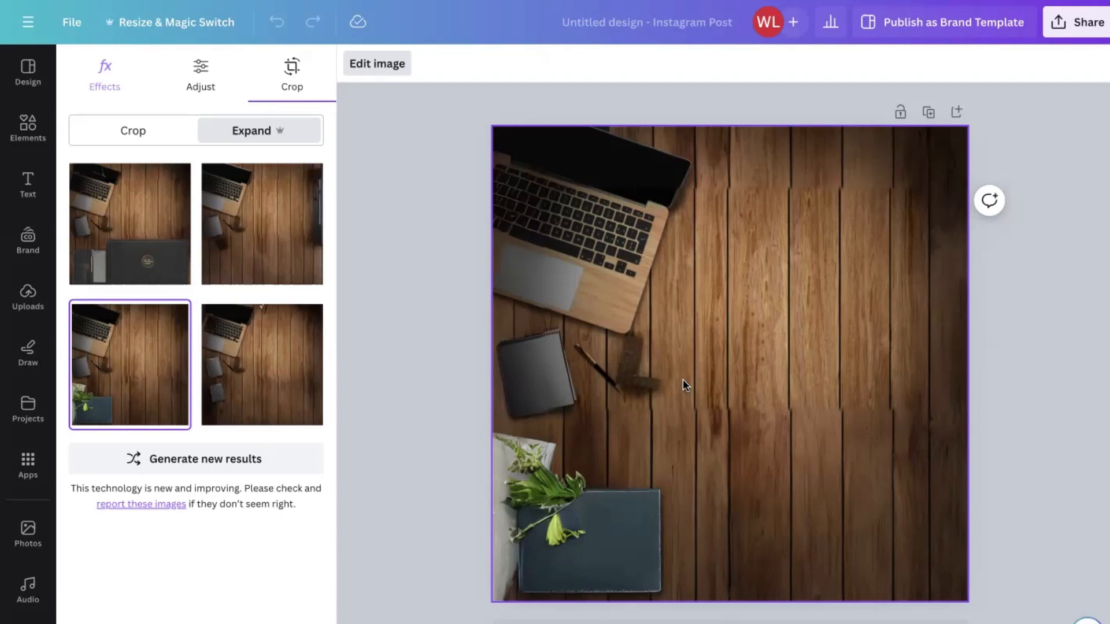
{"action": "left_click", "coordinate": [140, 256]}
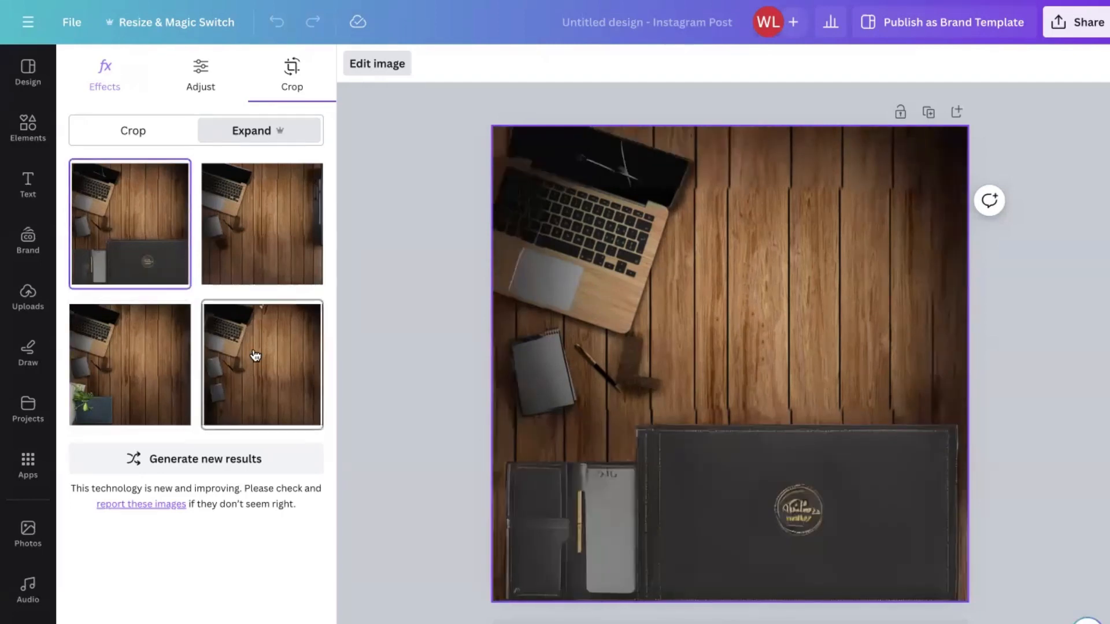
{"action": "left_click", "coordinate": [27, 534]}
Shrink the latte cutout slightly and place it over the dark patch beside the pen
{"action": "left_click_drag", "start_coordinate": [243, 203], "coordinate": [674, 397]}
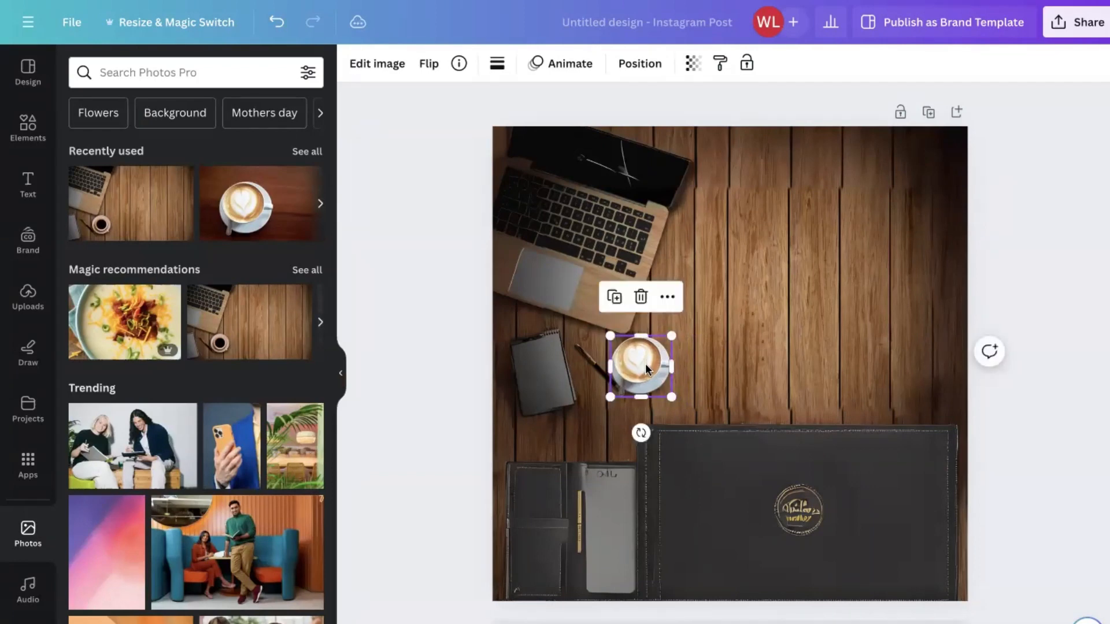
{"action": "left_click", "coordinate": [421, 302]}
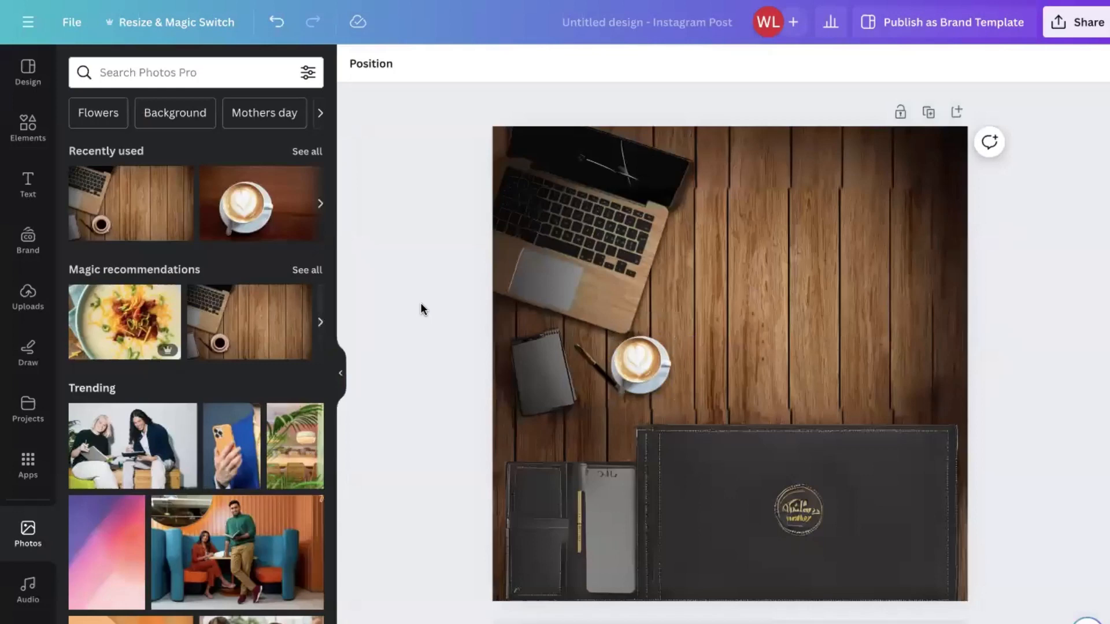
{"action": "left_click", "coordinate": [359, 67]}
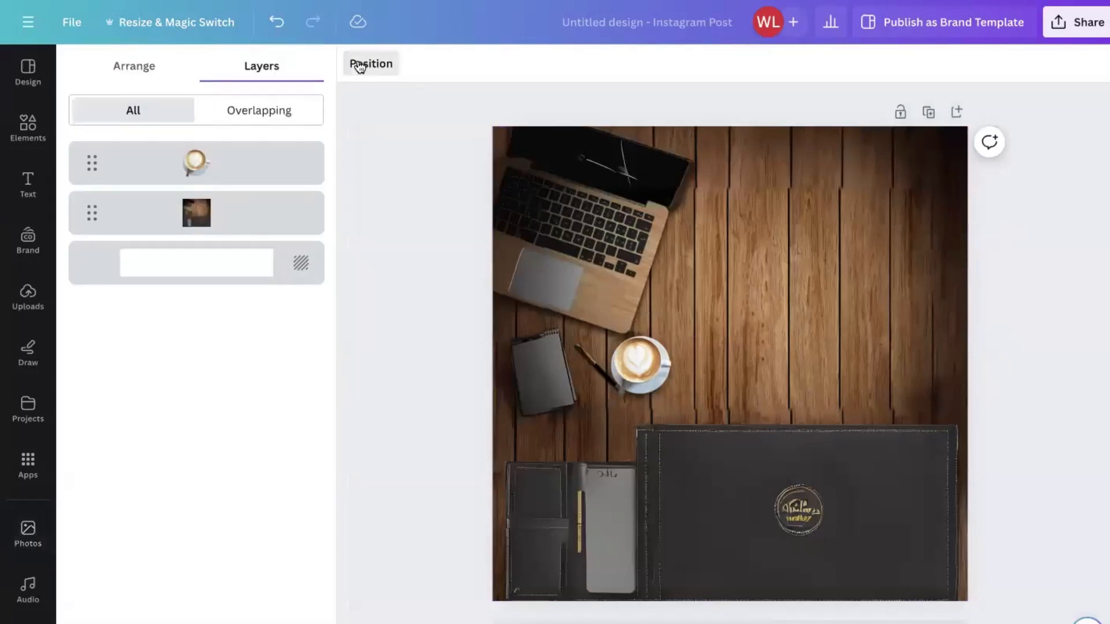
{"action": "left_click", "coordinate": [135, 77]}
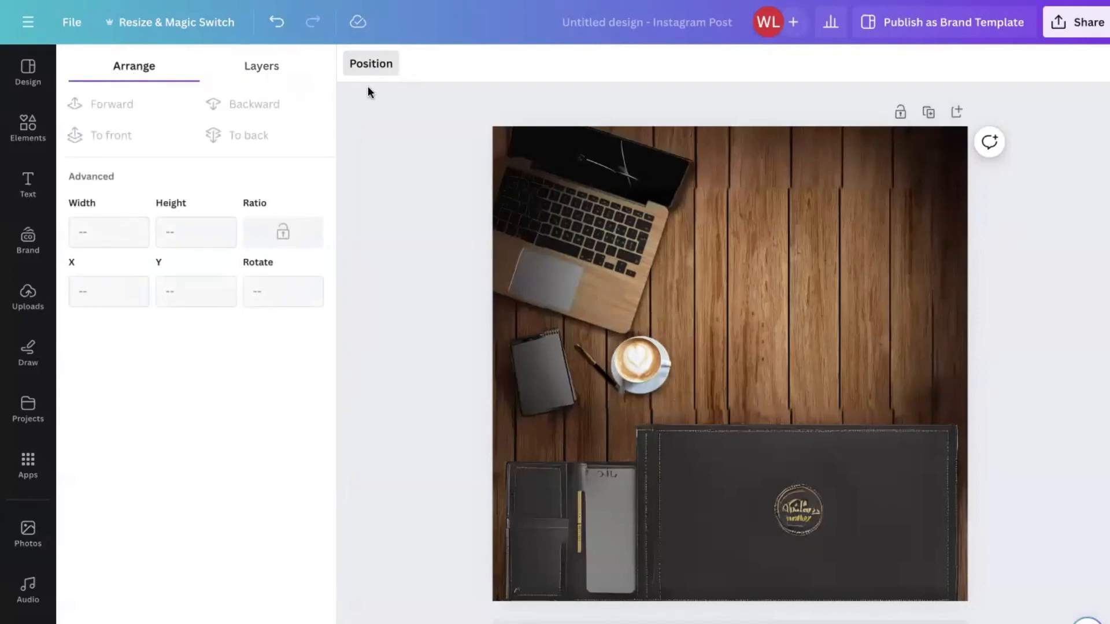
{"action": "left_click", "coordinate": [414, 123]}
{"action": "left_click", "coordinate": [661, 206]}
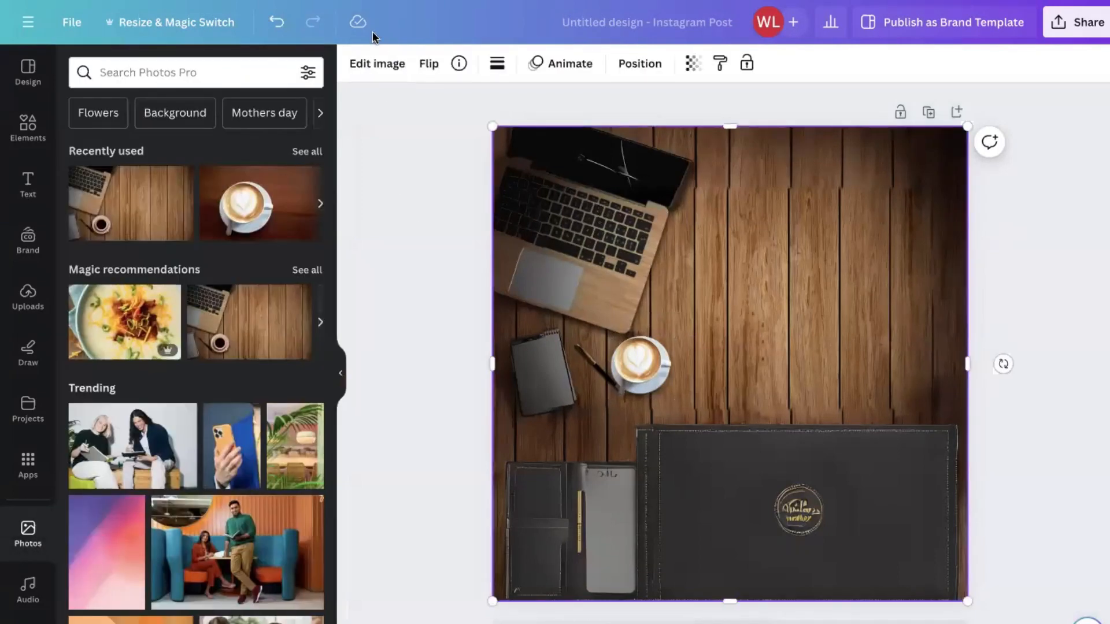
{"action": "left_click", "coordinate": [373, 65]}
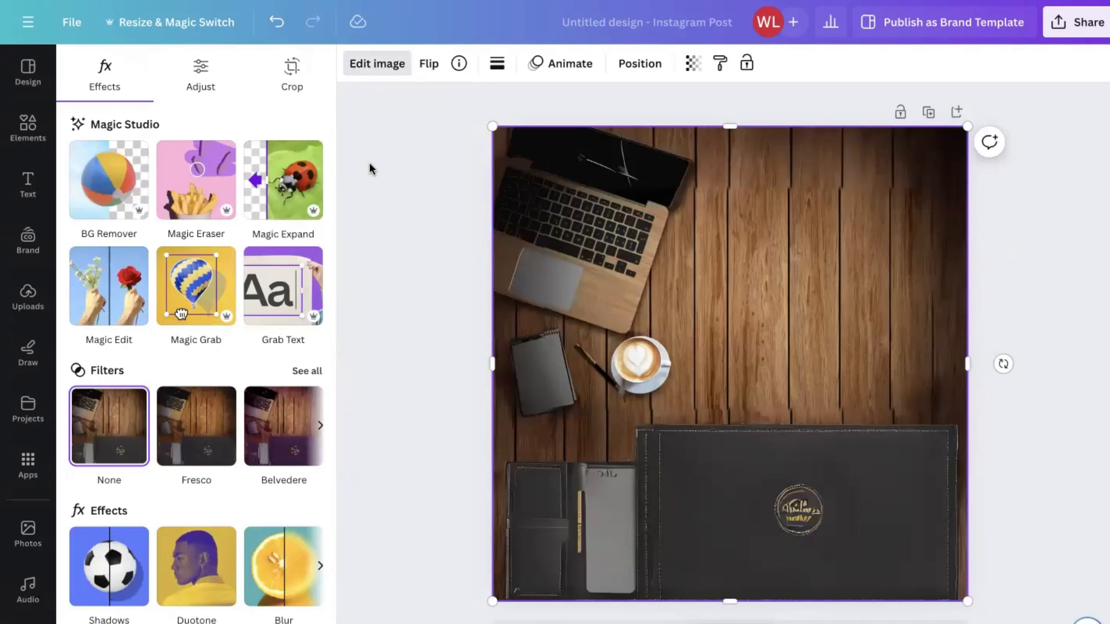
{"action": "key", "text": "Escape"}
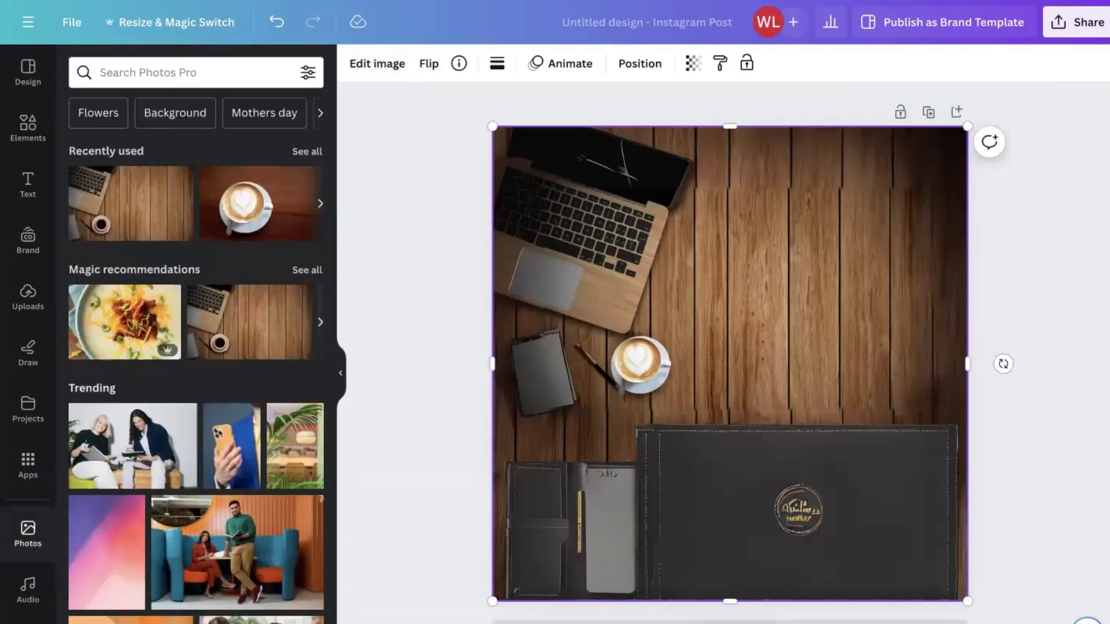
Add a blank second page and search the photos for "woman wearing a pink shirt"
{"action": "key", "text": "ctrl+Return"}
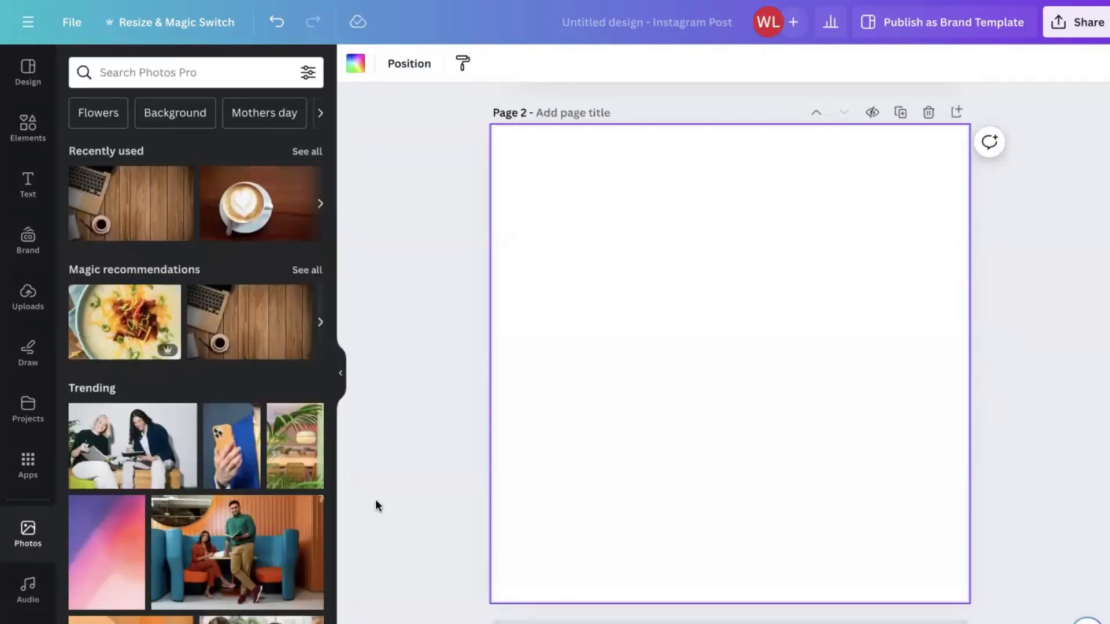
{"action": "left_click", "coordinate": [218, 59]}
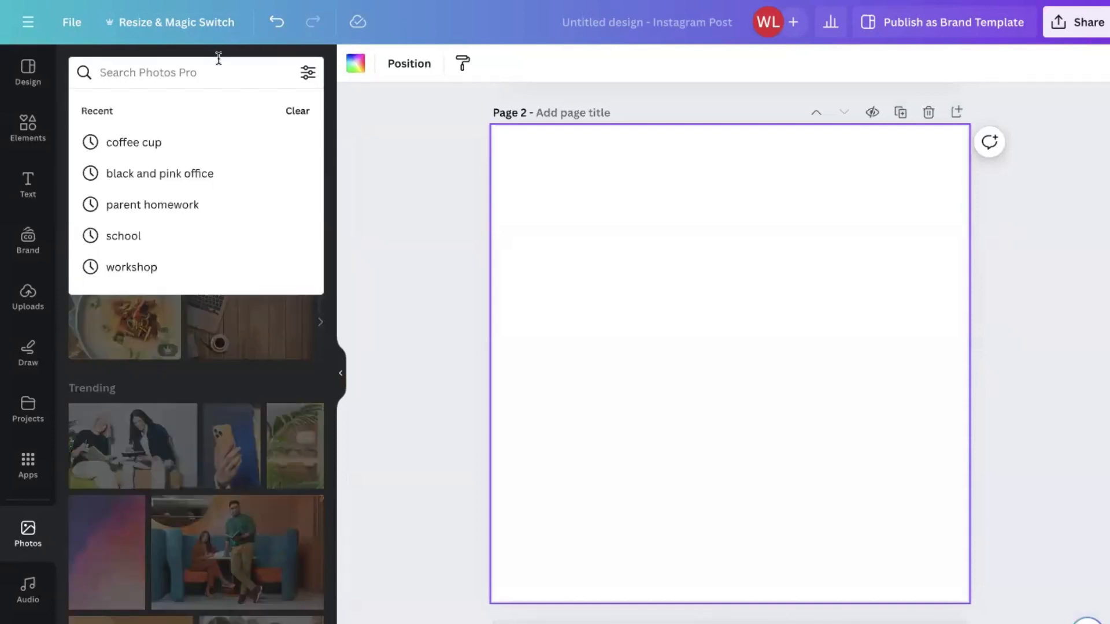
{"action": "type", "text": "woman wea"}
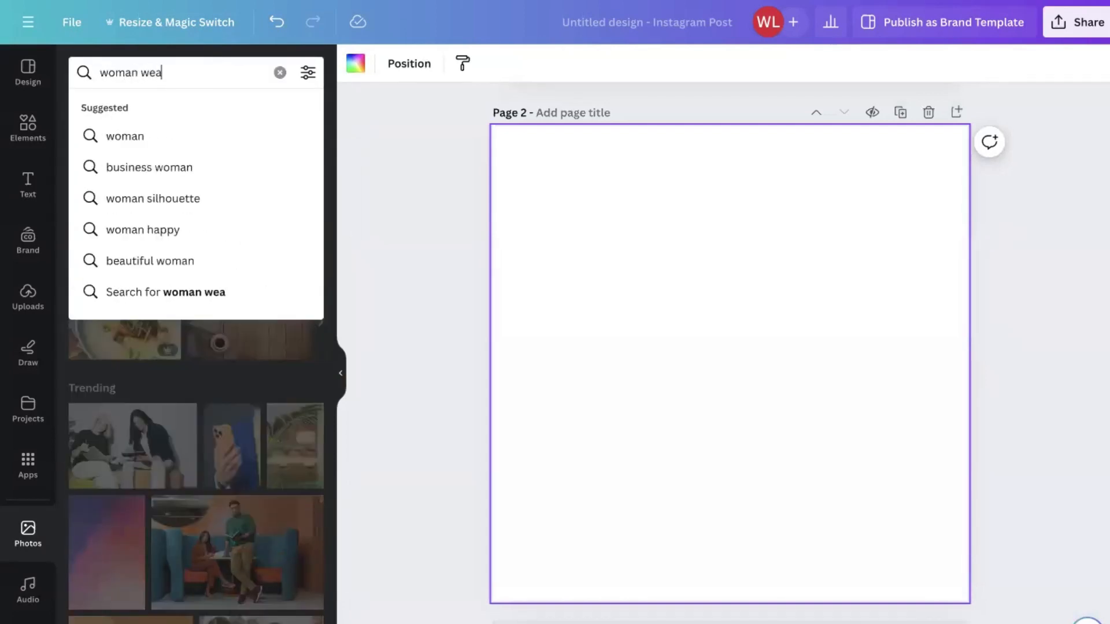
{"action": "type", "text": "ring a pink"}
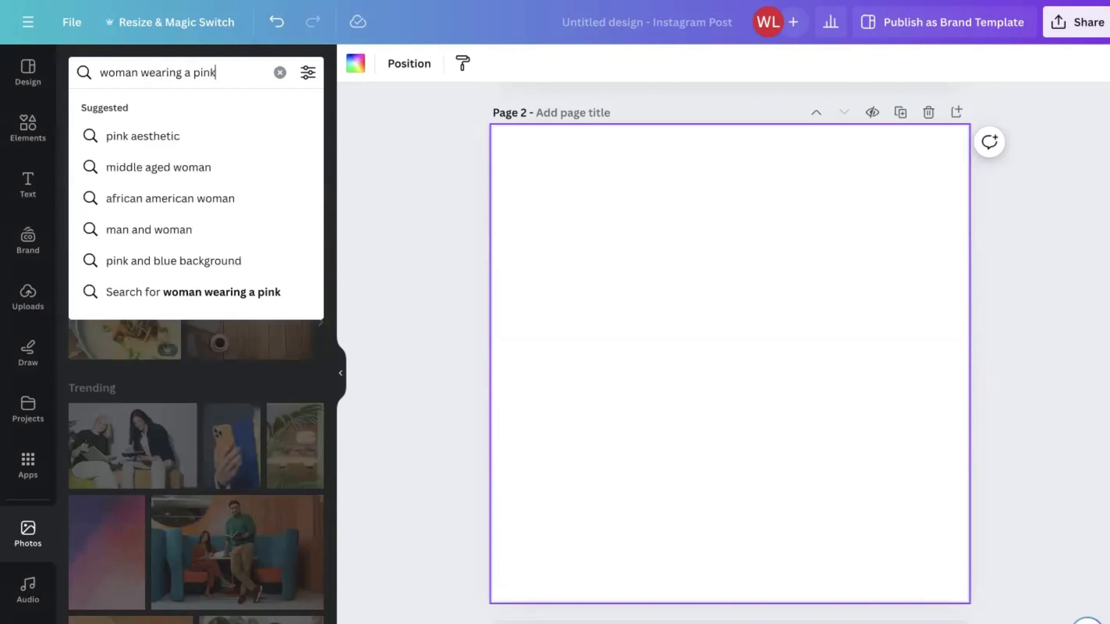
{"action": "type", "text": " s"}
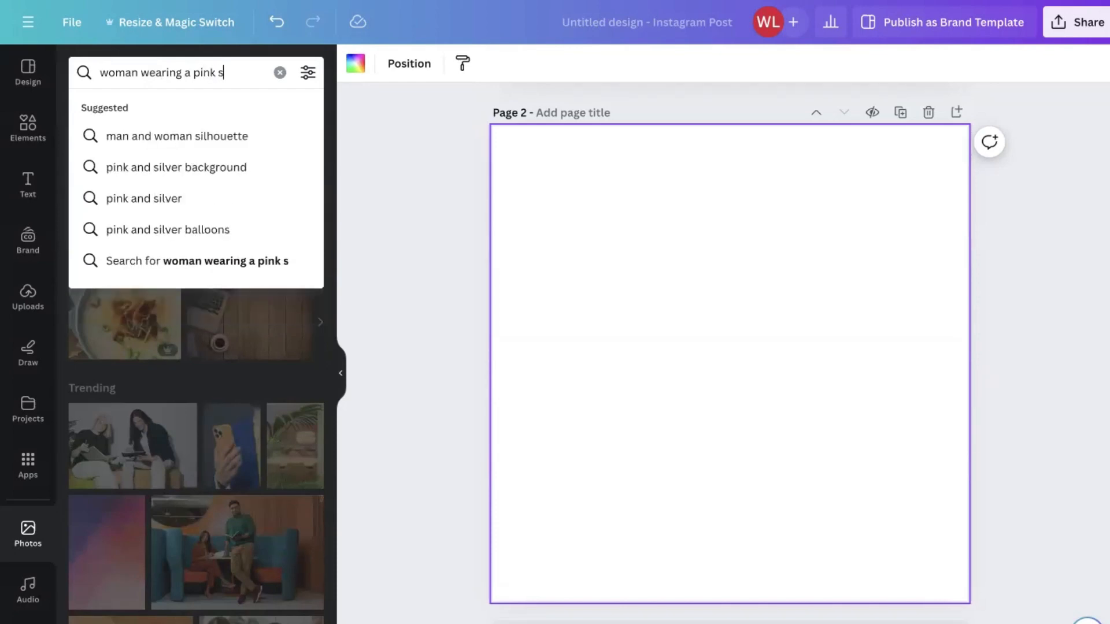
{"action": "type", "text": "hirt"}
{"action": "key", "text": "Return"}
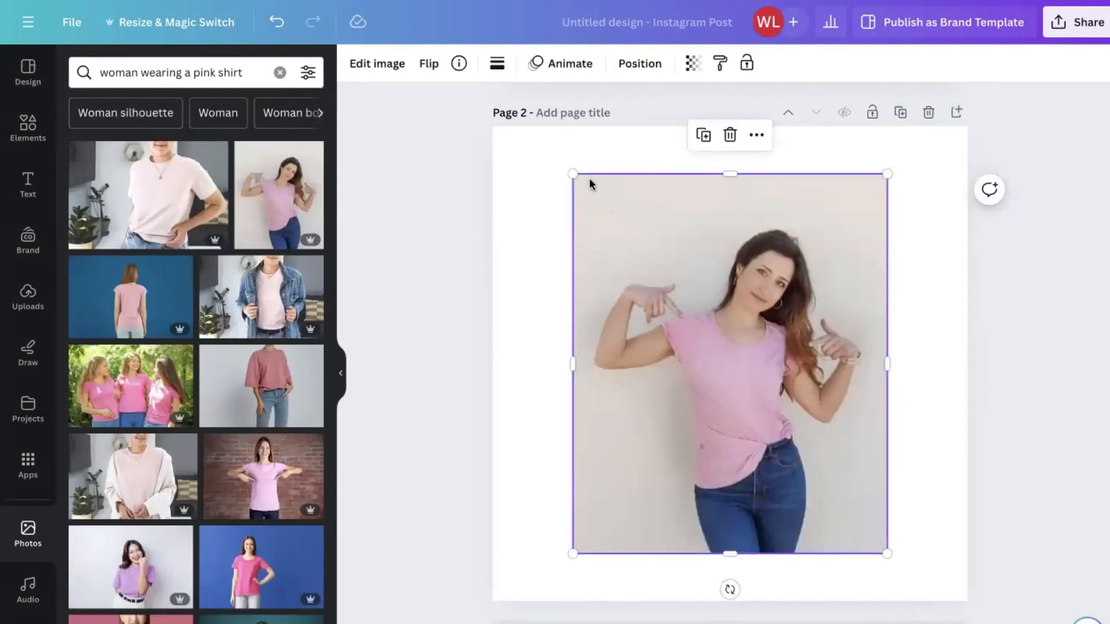
Enlarge the photo of the woman pointing at her pink T-shirt to roughly the full height of page 2
{"action": "left_click_drag", "start_coordinate": [572, 172], "coordinate": [528, 121]}
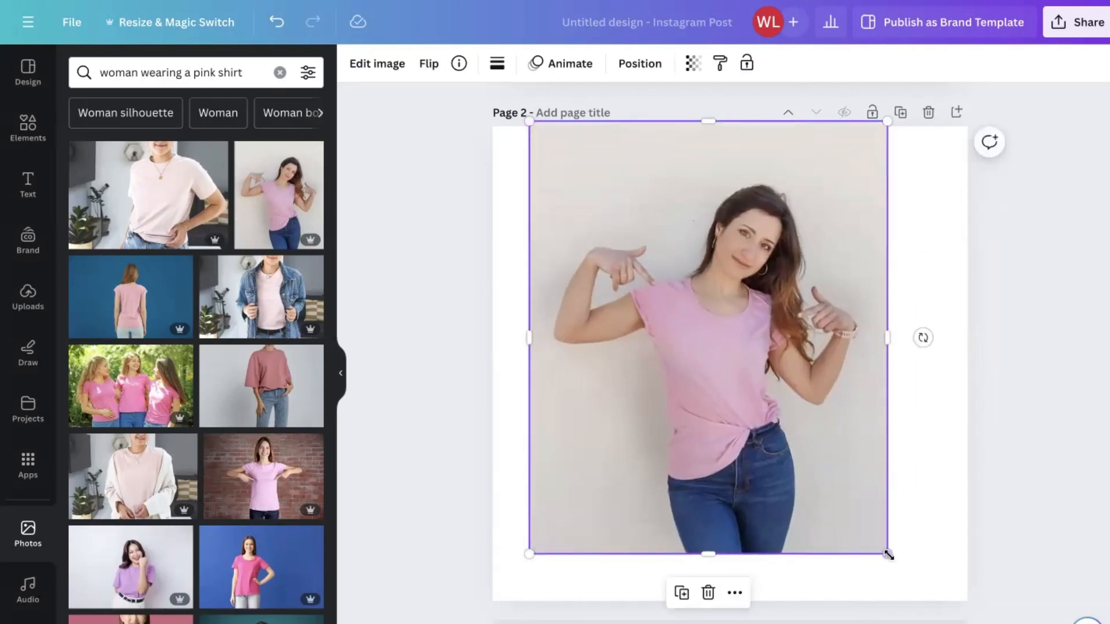
{"action": "left_click_drag", "start_coordinate": [888, 554], "coordinate": [918, 594]}
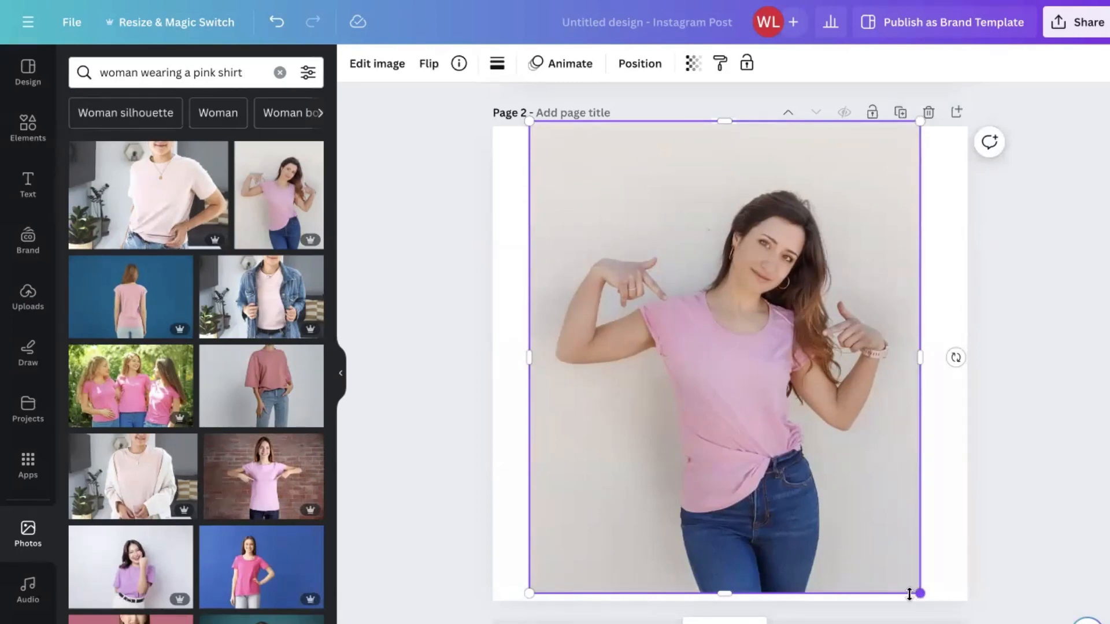
Open Magic Edit for the photo and describe the edit as "Change this pink shirt to a red shirt"
{"action": "left_click", "coordinate": [367, 65]}
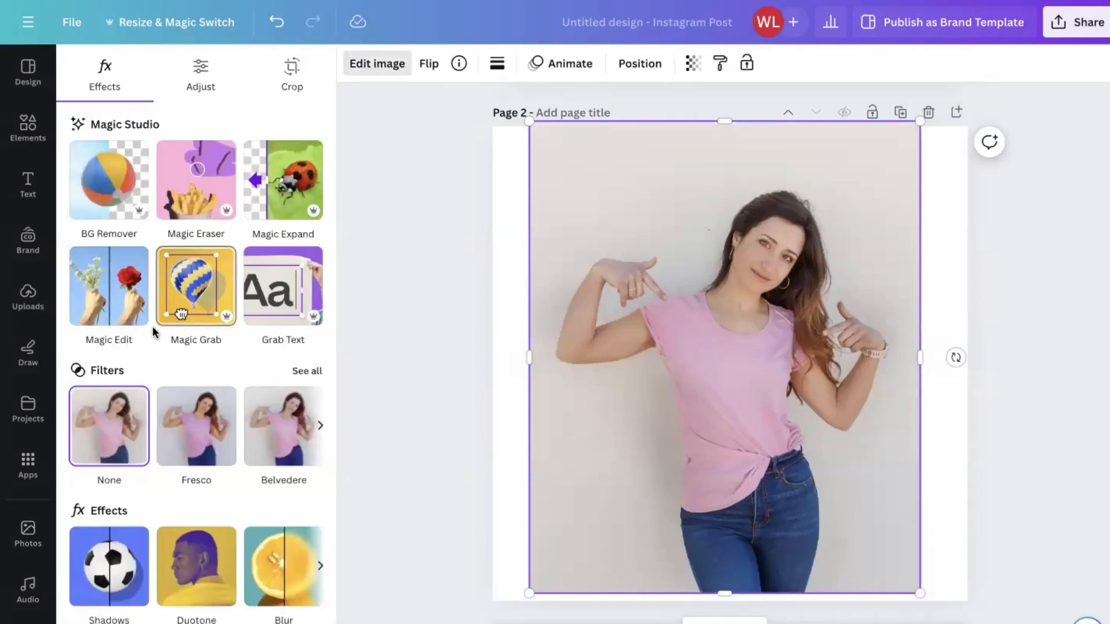
{"action": "left_click", "coordinate": [137, 318]}
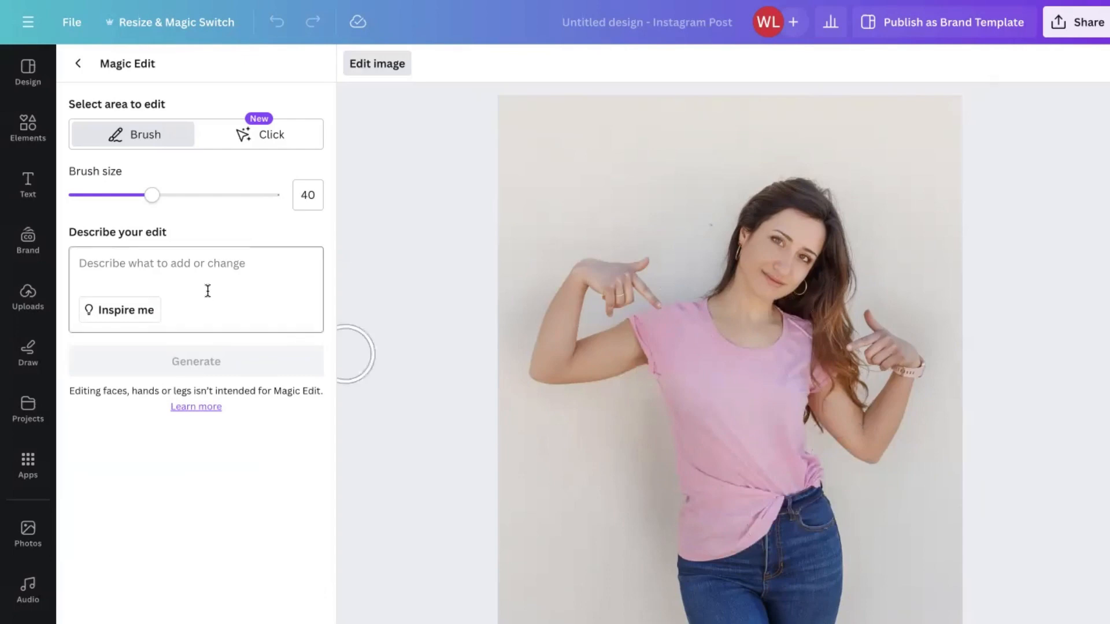
{"action": "left_click", "coordinate": [196, 273]}
{"action": "type", "text": "Cha"}
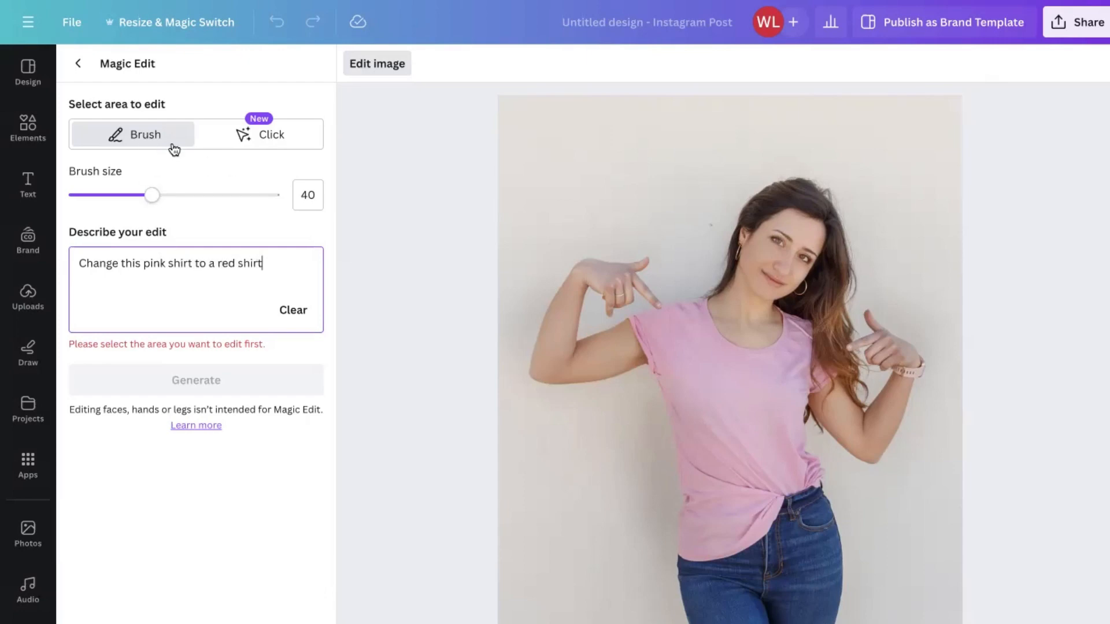
Brush over the whole pink shirt with brush size 27 and generate the Magic Edit results
{"action": "left_click", "coordinate": [244, 137]}
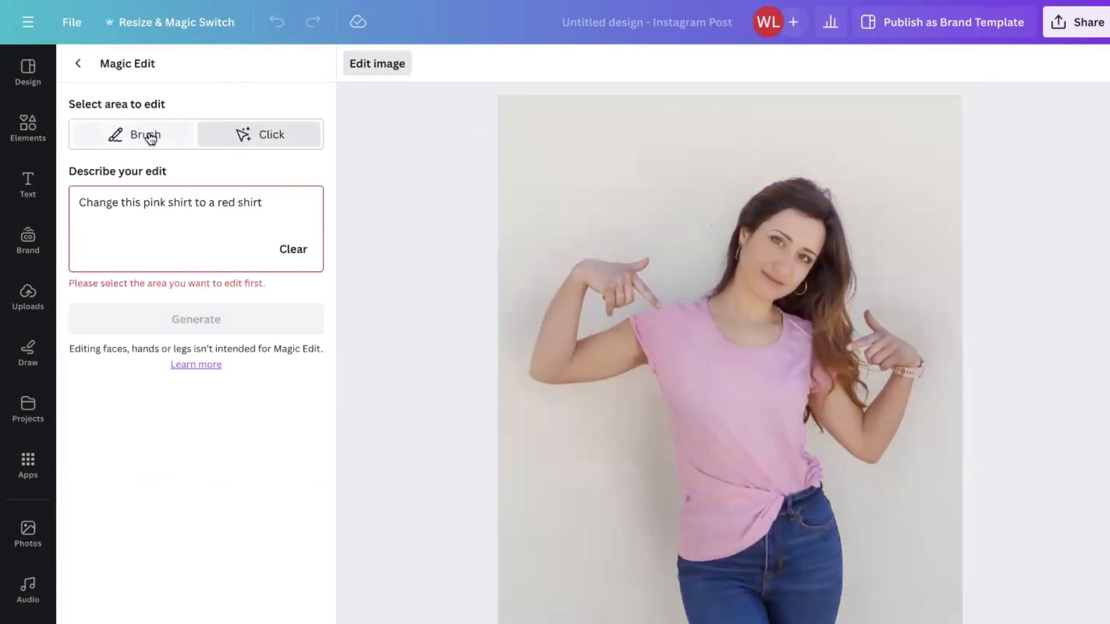
{"action": "left_click", "coordinate": [149, 134]}
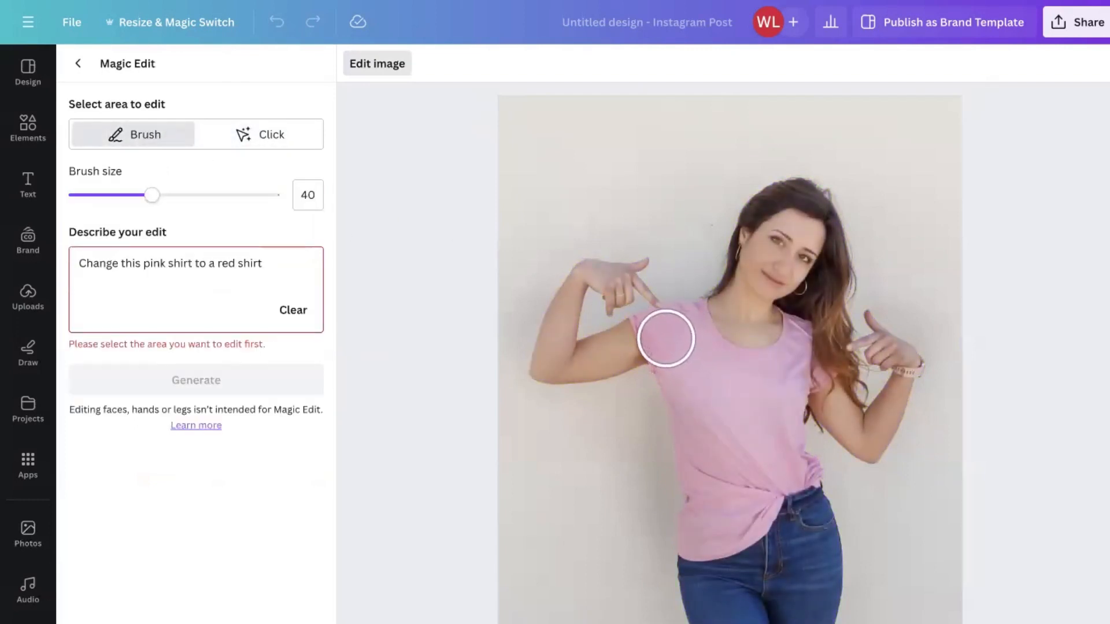
{"action": "left_click_drag", "start_coordinate": [151, 194], "coordinate": [123, 195]}
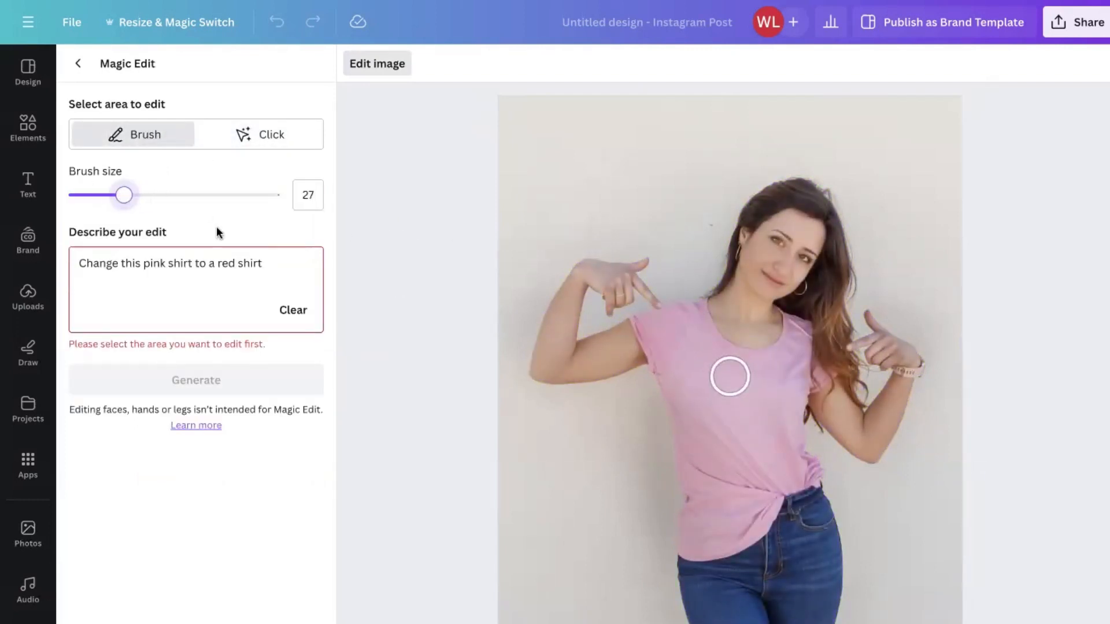
{"action": "mouse_move", "coordinate": [659, 332]}
{"action": "left_mouse_down"}
{"action": "mouse_move", "coordinate": [705, 323]}
{"action": "mouse_move", "coordinate": [679, 339]}
{"action": "mouse_move", "coordinate": [710, 514]}
{"action": "mouse_move", "coordinate": [699, 542]}
{"action": "mouse_move", "coordinate": [732, 533]}
{"action": "mouse_move", "coordinate": [754, 496]}
{"action": "mouse_move", "coordinate": [791, 477]}
{"action": "mouse_move", "coordinate": [768, 466]}
{"action": "mouse_move", "coordinate": [736, 516]}
{"action": "mouse_move", "coordinate": [699, 534]}
{"action": "mouse_move", "coordinate": [685, 405]}
{"action": "mouse_move", "coordinate": [662, 349]}
{"action": "mouse_move", "coordinate": [688, 365]}
{"action": "mouse_move", "coordinate": [739, 451]}
{"action": "mouse_move", "coordinate": [704, 362]}
{"action": "mouse_move", "coordinate": [781, 459]}
{"action": "mouse_move", "coordinate": [787, 386]}
{"action": "mouse_move", "coordinate": [782, 477]}
{"action": "mouse_move", "coordinate": [799, 474]}
{"action": "mouse_move", "coordinate": [780, 471]}
{"action": "mouse_move", "coordinate": [717, 361]}
{"action": "mouse_move", "coordinate": [772, 378]}
{"action": "mouse_move", "coordinate": [790, 369]}
{"action": "mouse_move", "coordinate": [797, 336]}
{"action": "mouse_move", "coordinate": [749, 401]}
{"action": "mouse_move", "coordinate": [812, 372]}
{"action": "mouse_move", "coordinate": [800, 333]}
{"action": "mouse_move", "coordinate": [769, 358]}
{"action": "mouse_move", "coordinate": [713, 345]}
{"action": "mouse_move", "coordinate": [686, 317]}
{"action": "mouse_move", "coordinate": [722, 490]}
{"action": "mouse_move", "coordinate": [735, 513]}
{"action": "mouse_move", "coordinate": [756, 505]}
{"action": "mouse_move", "coordinate": [750, 524]}
{"action": "mouse_move", "coordinate": [760, 502]}
{"action": "mouse_move", "coordinate": [694, 520]}
{"action": "left_mouse_up"}
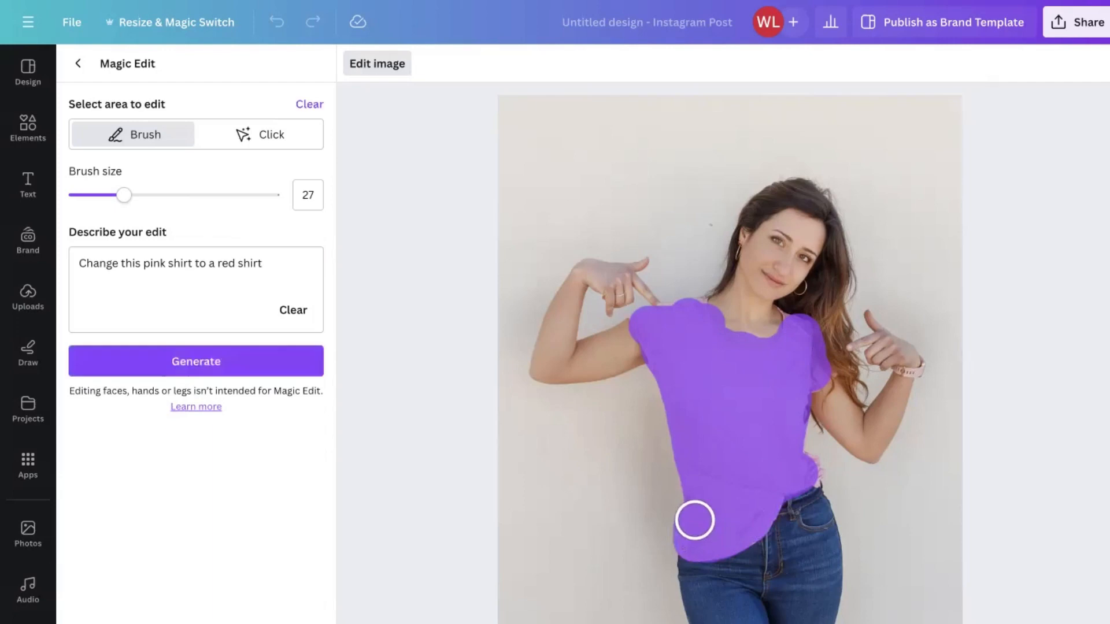
{"action": "left_click", "coordinate": [158, 370]}
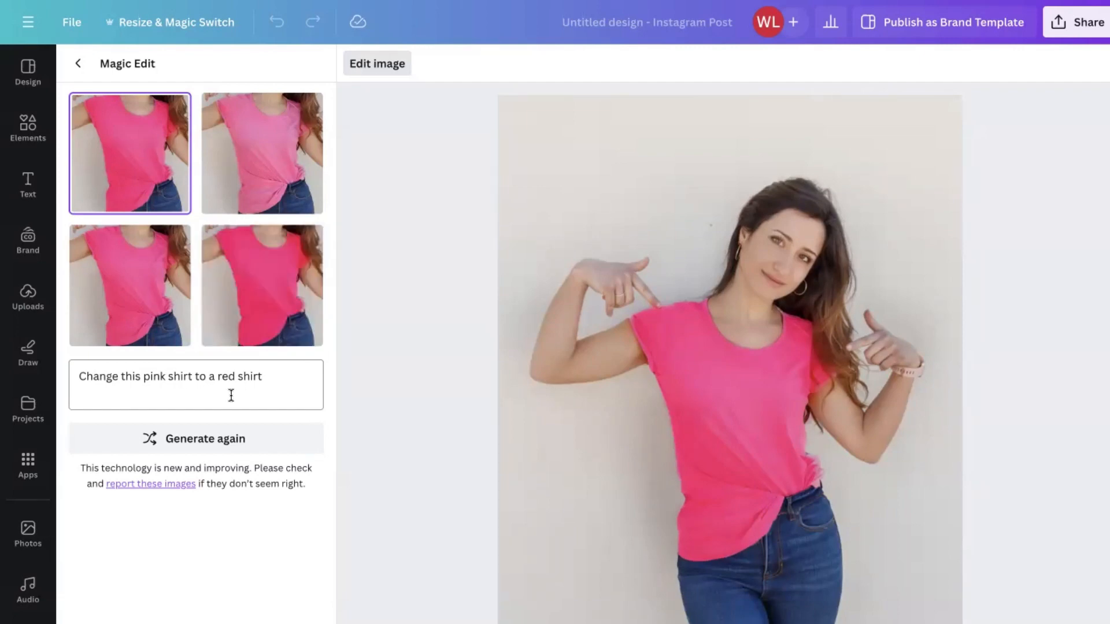
Reword the Magic Edit description to "Change this pink shirt to a fire red shirt" and generate again
{"action": "double_click", "coordinate": [162, 381]}
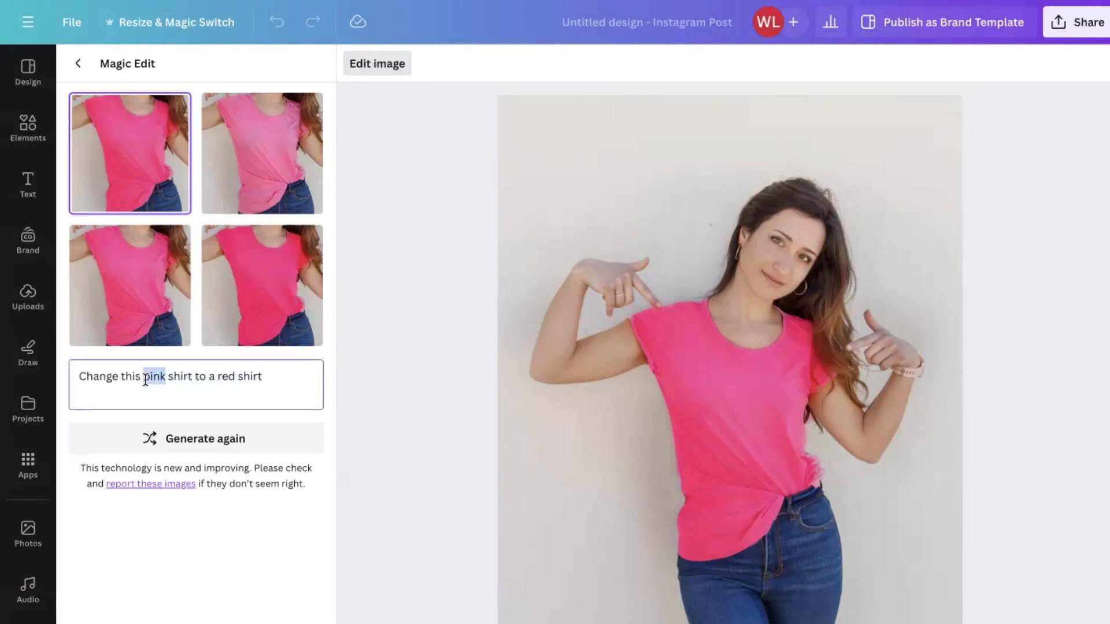
{"action": "left_click", "coordinate": [218, 379]}
{"action": "type", "text": "fire"}
{"action": "left_click", "coordinate": [238, 432]}
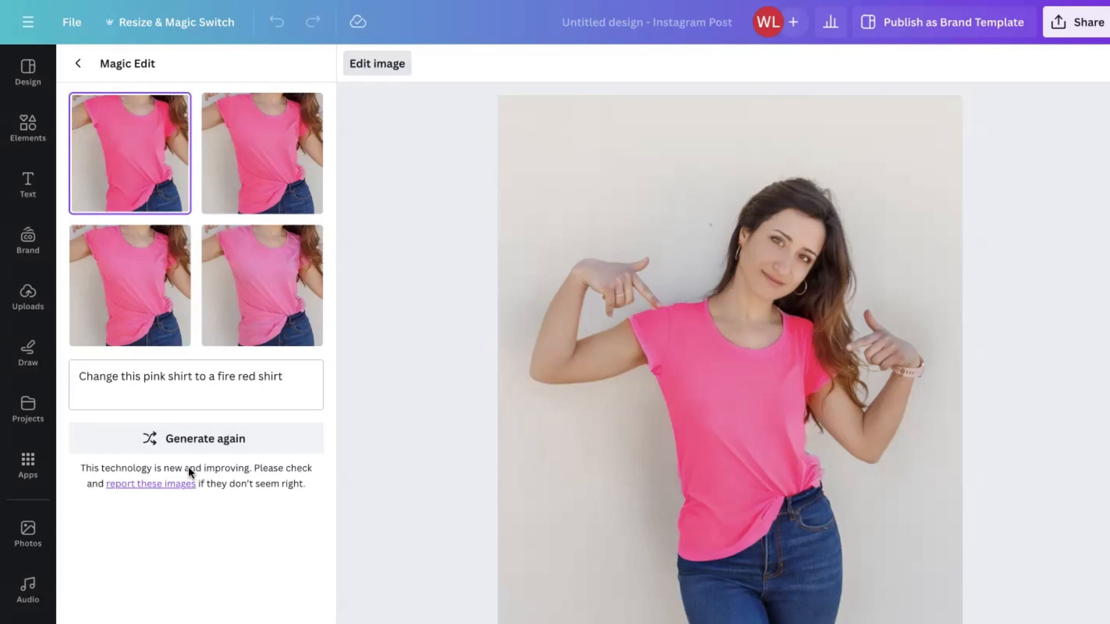
Reword the description to "Change this pink shirt to a green shirt" and leave Magic Edit without regenerating
{"action": "left_click_drag", "start_coordinate": [239, 377], "coordinate": [315, 378]}
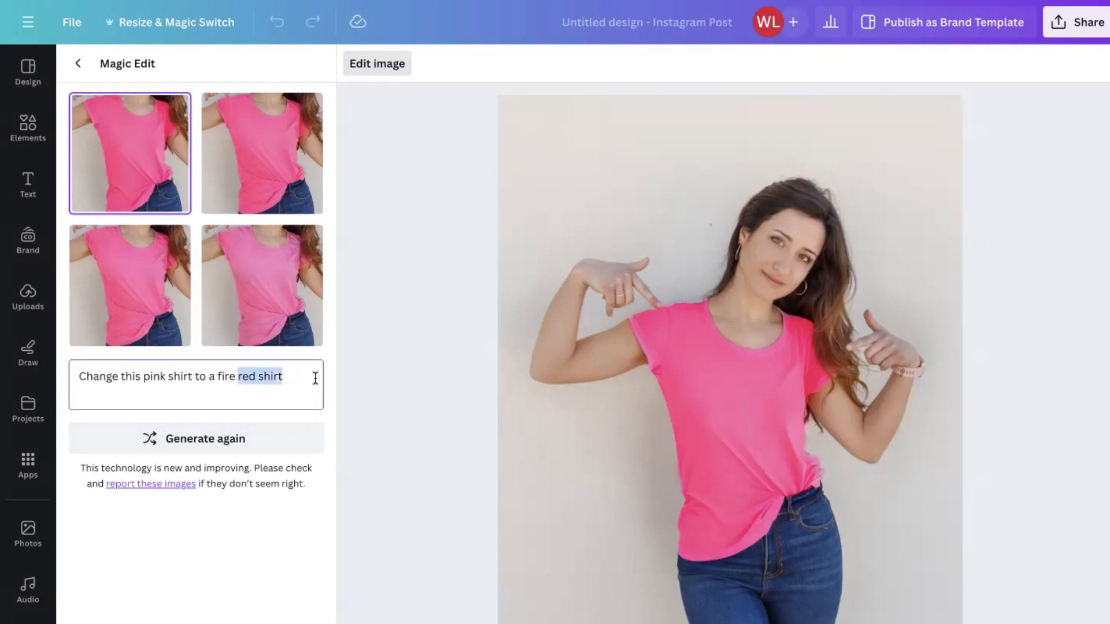
{"action": "type", "text": "gr"}
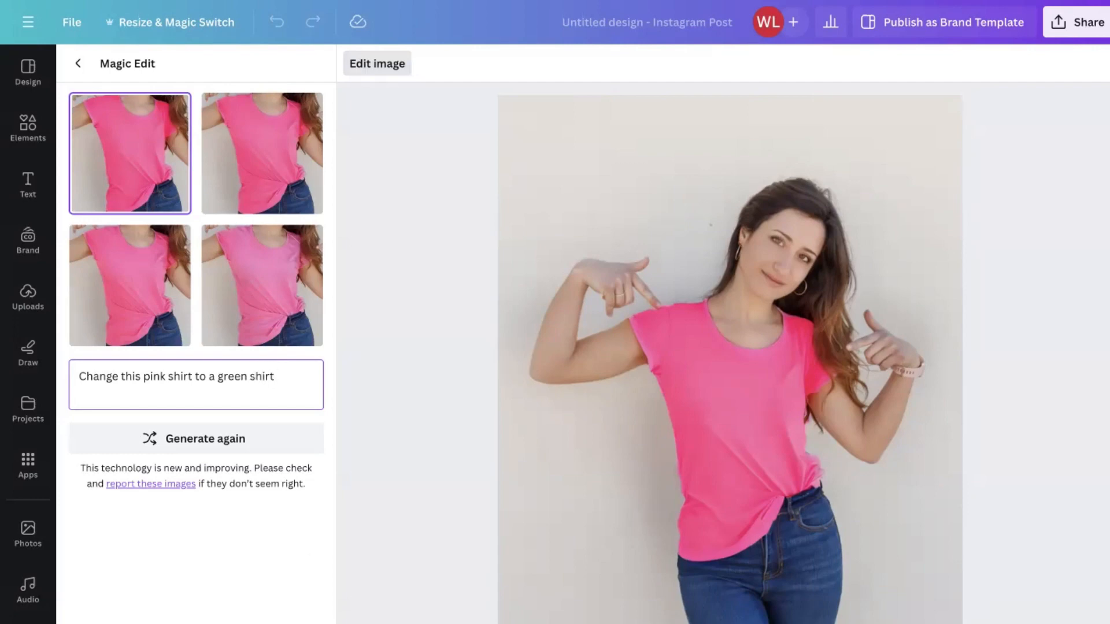
{"action": "left_click", "coordinate": [78, 63]}
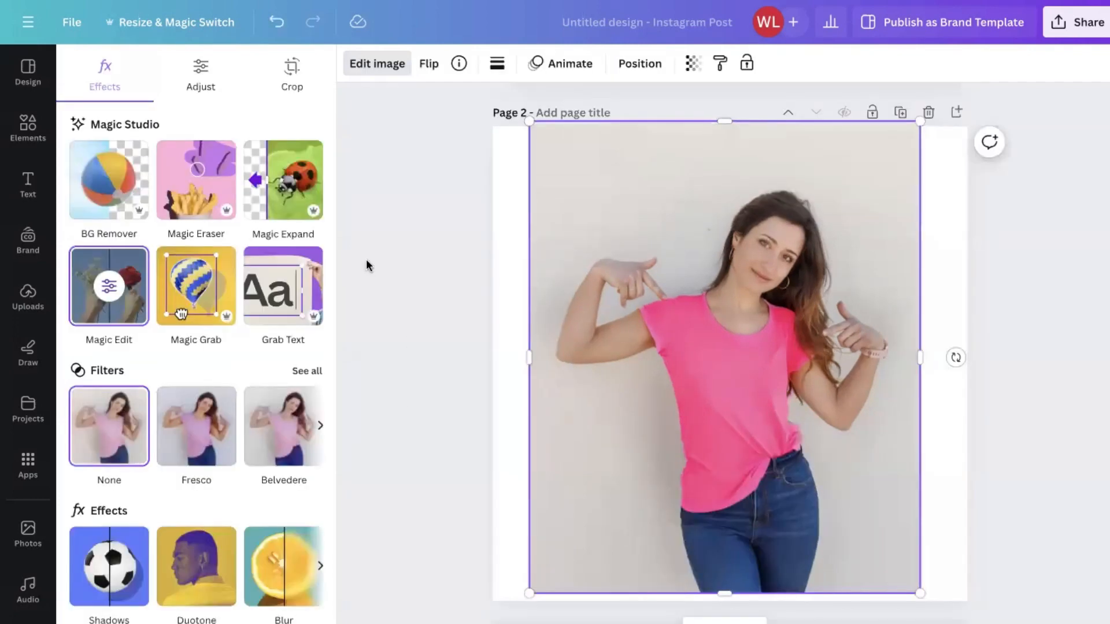
Start a new Magic Edit described as "change to a green shirt", brush over the shirt at size 40, and generate results
{"action": "left_click", "coordinate": [377, 67]}
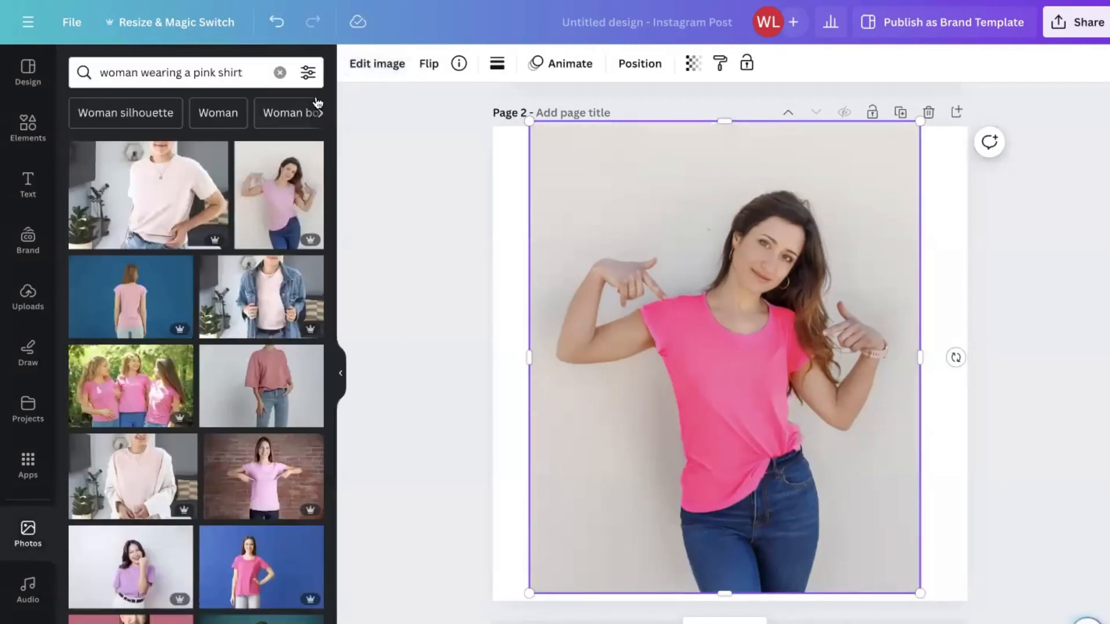
{"action": "left_click", "coordinate": [370, 70]}
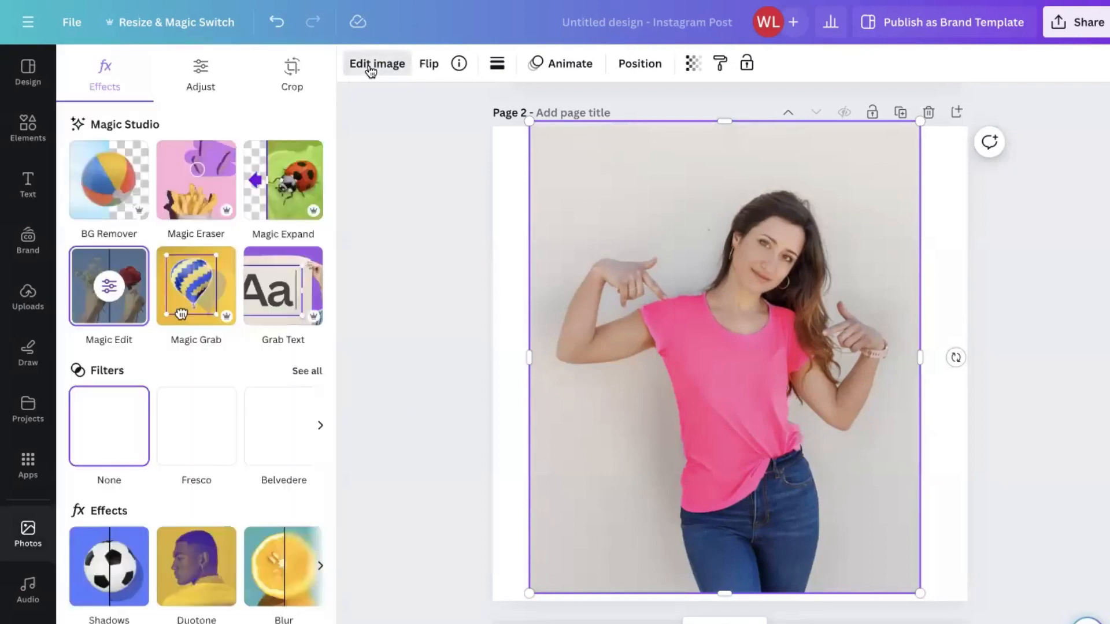
{"action": "left_click", "coordinate": [104, 290]}
{"action": "left_click", "coordinate": [226, 264]}
{"action": "type", "text": "cha"}
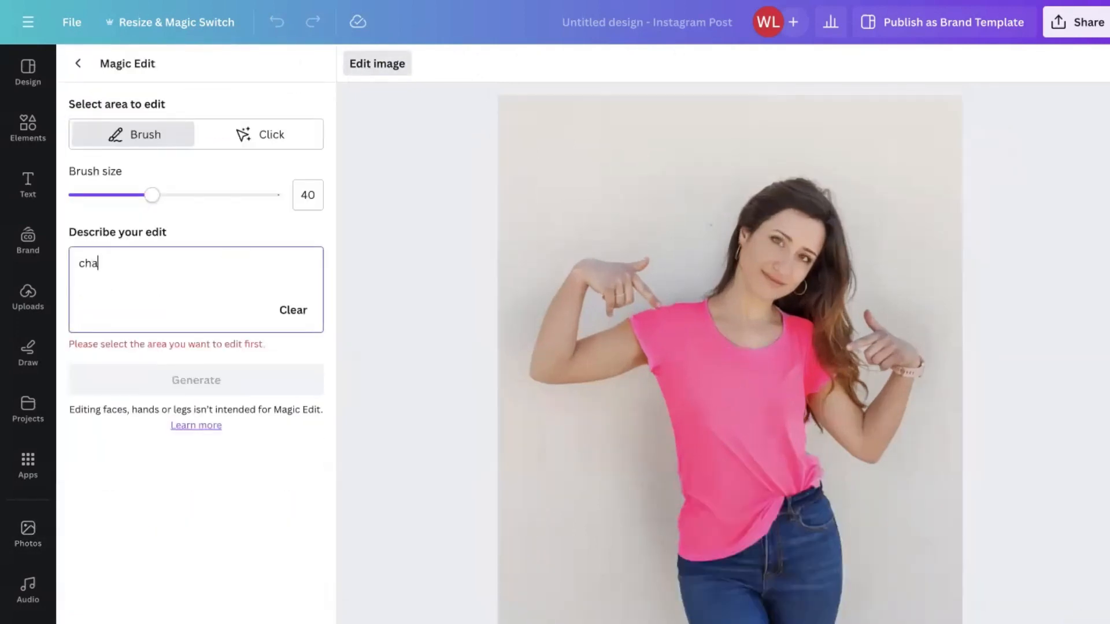
{"action": "type", "text": "nge to a green shirt"}
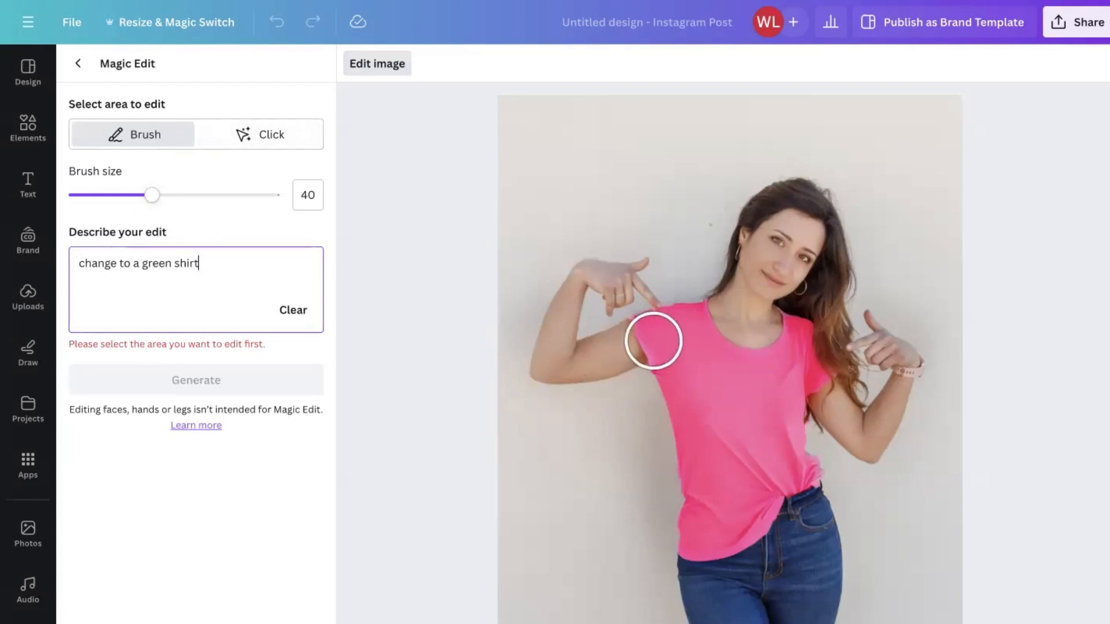
{"action": "mouse_move", "coordinate": [651, 340]}
{"action": "left_mouse_down"}
{"action": "mouse_move", "coordinate": [690, 331]}
{"action": "mouse_move", "coordinate": [674, 375]}
{"action": "mouse_move", "coordinate": [697, 538]}
{"action": "mouse_move", "coordinate": [761, 477]}
{"action": "mouse_move", "coordinate": [744, 518]}
{"action": "mouse_move", "coordinate": [771, 461]}
{"action": "mouse_move", "coordinate": [791, 466]}
{"action": "mouse_move", "coordinate": [728, 389]}
{"action": "mouse_move", "coordinate": [726, 353]}
{"action": "mouse_move", "coordinate": [779, 418]}
{"action": "mouse_move", "coordinate": [774, 375]}
{"action": "mouse_move", "coordinate": [796, 335]}
{"action": "mouse_move", "coordinate": [802, 374]}
{"action": "mouse_move", "coordinate": [753, 389]}
{"action": "mouse_move", "coordinate": [681, 337]}
{"action": "mouse_move", "coordinate": [684, 364]}
{"action": "mouse_move", "coordinate": [775, 463]}
{"action": "mouse_move", "coordinate": [737, 528]}
{"action": "left_mouse_up"}
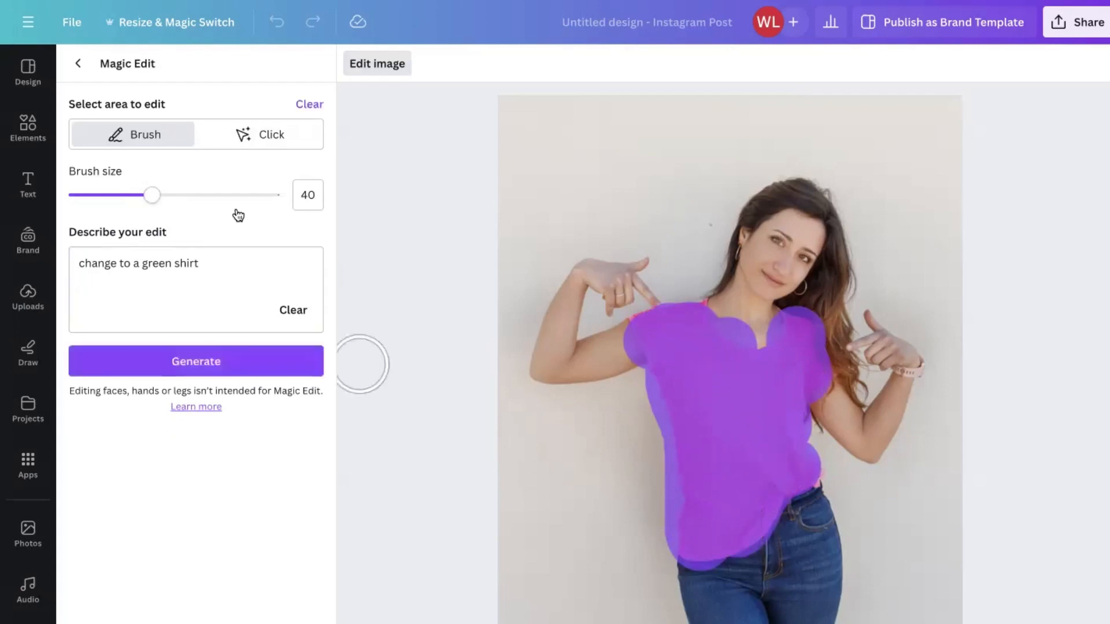
{"action": "left_click", "coordinate": [214, 367]}
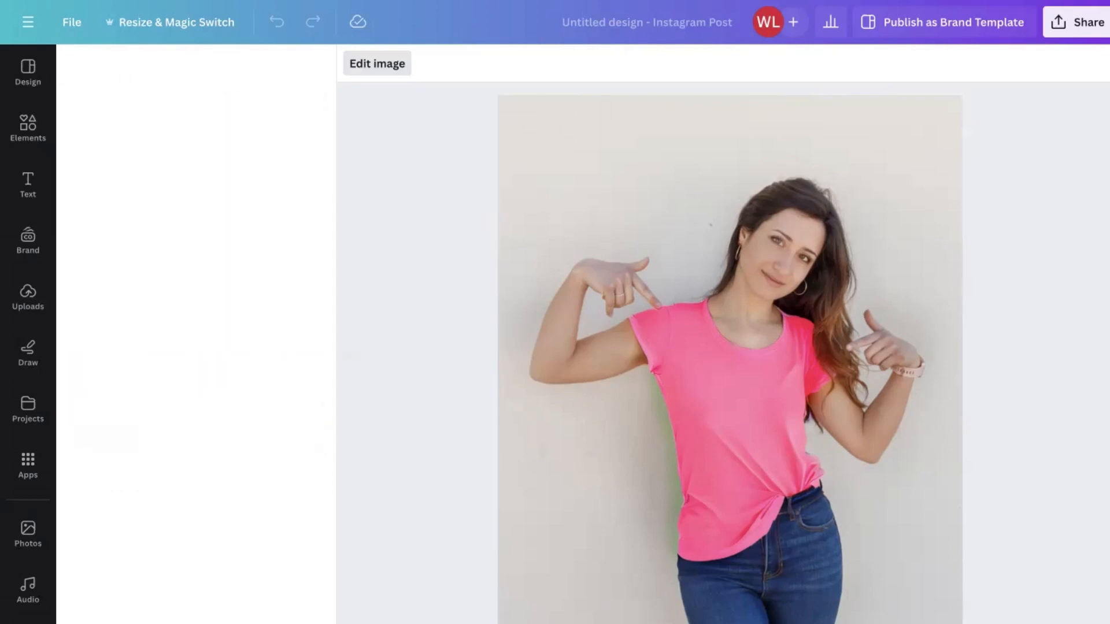
Replace the woman's photo on page 2 with the search result of a pregnant belly under a loose pink shirt
{"action": "key", "text": "Delete"}
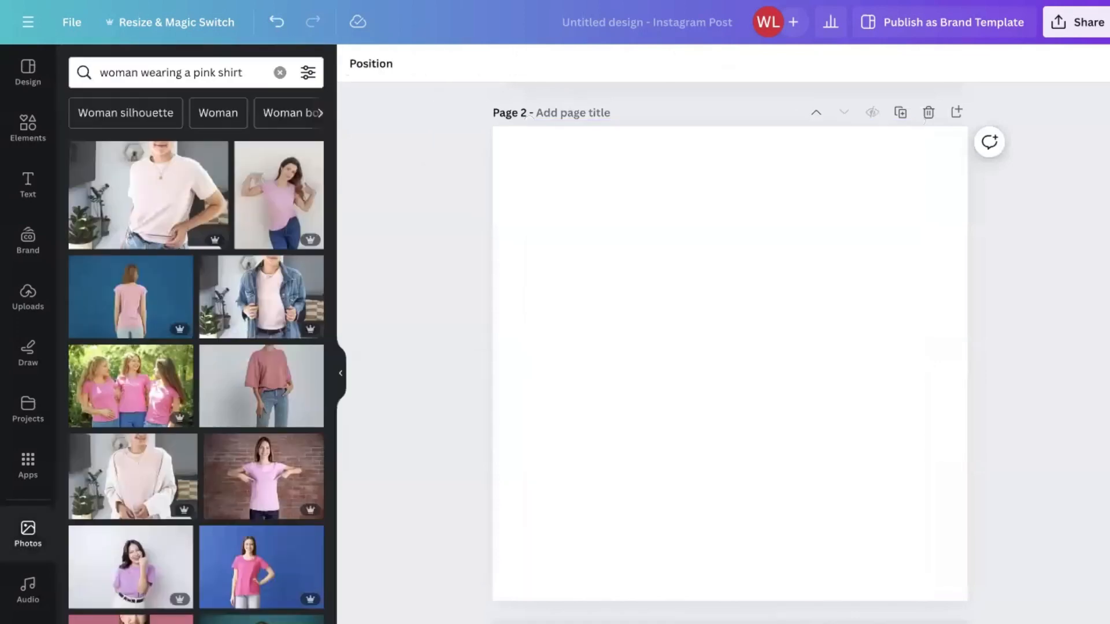
{"action": "scroll", "coordinate": [263, 507], "scroll_direction": "down", "scroll_amount": 6}
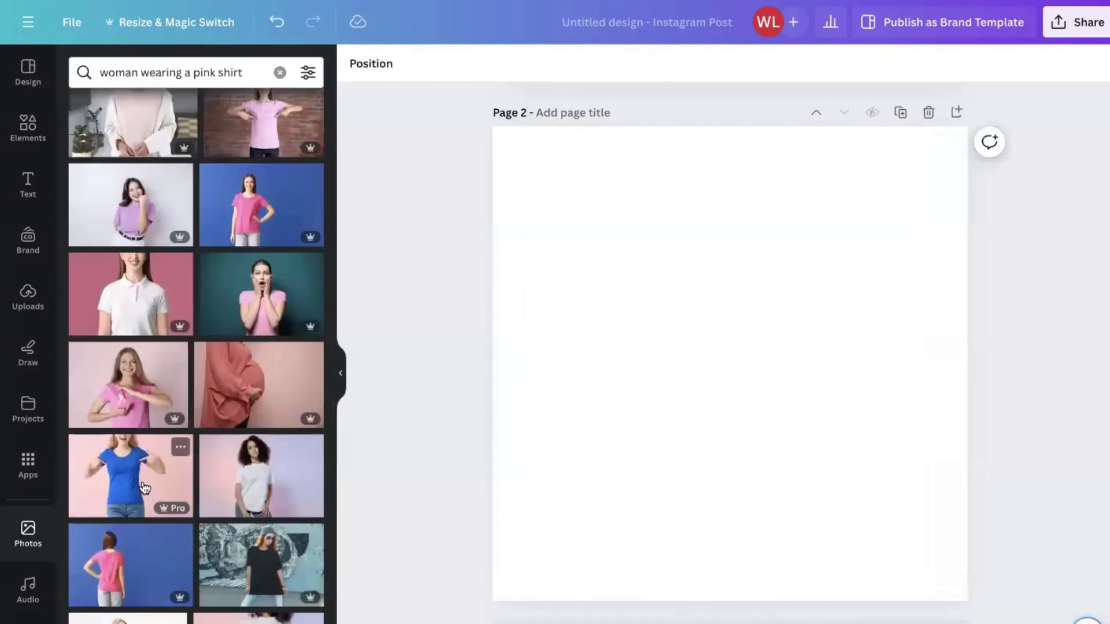
{"action": "left_click", "coordinate": [232, 379]}
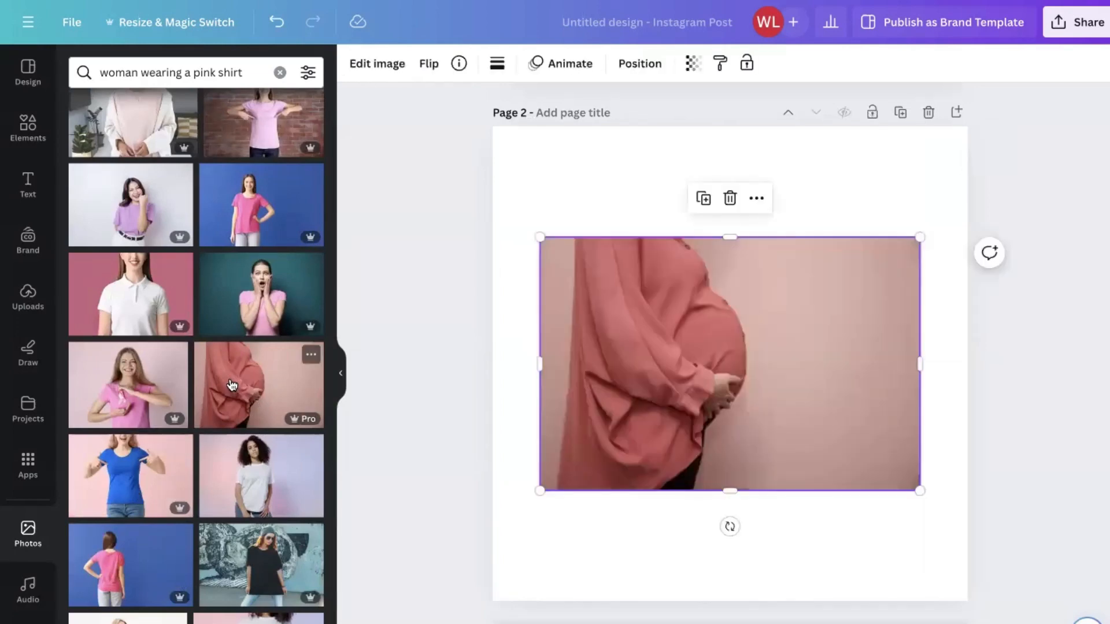
Open Magic Edit for the pregnancy photo and brush over the pink shirt, increasing the brush size to 74
{"action": "left_click", "coordinate": [380, 63]}
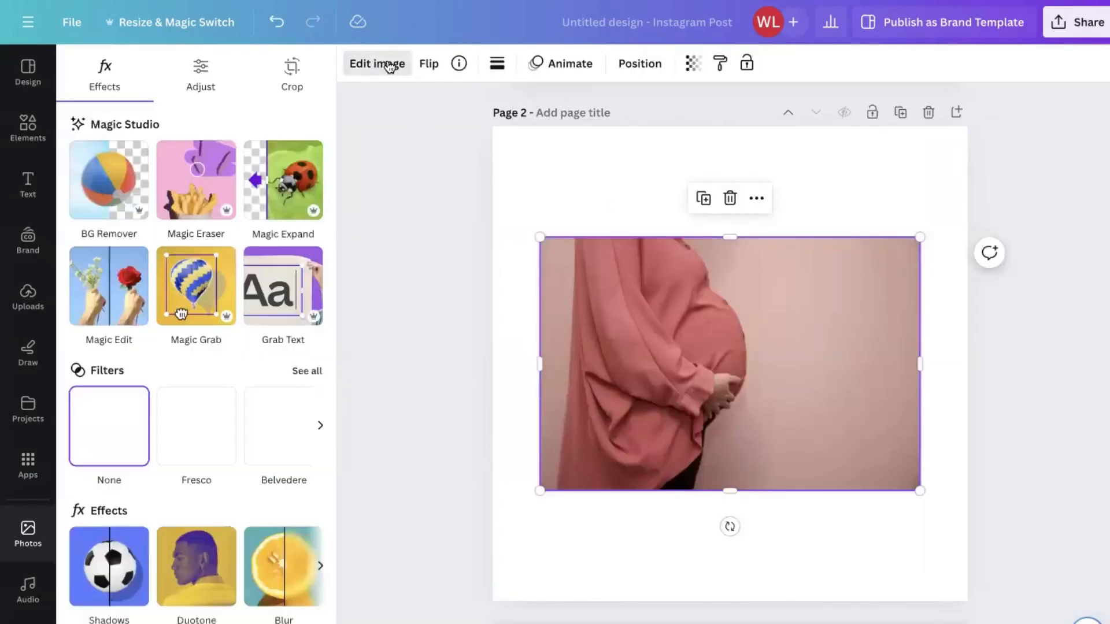
{"action": "left_click", "coordinate": [104, 298]}
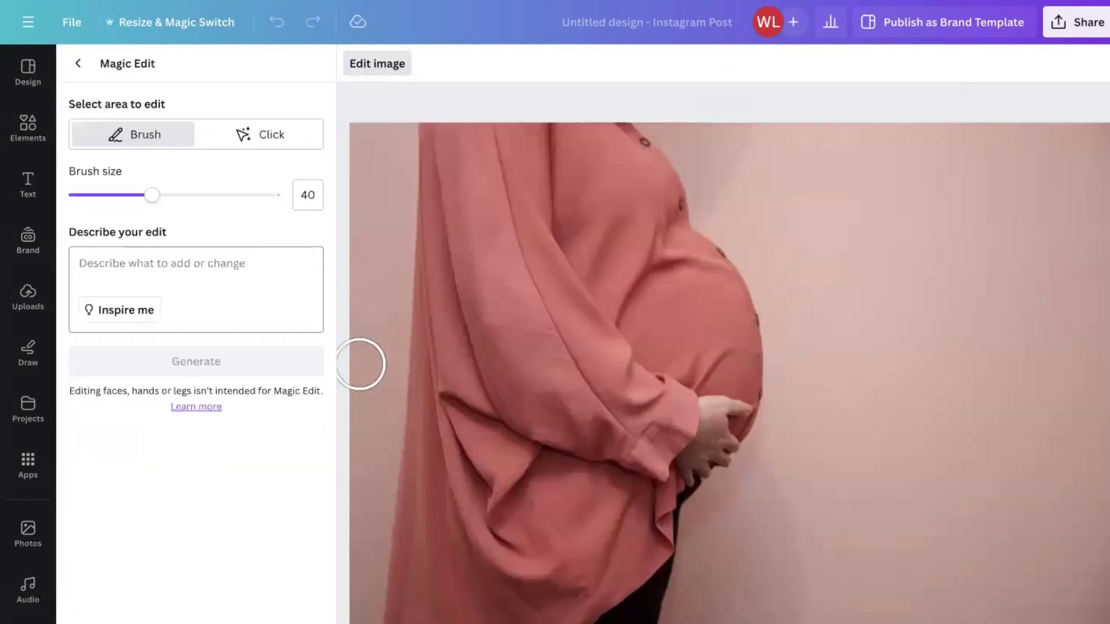
{"action": "mouse_move", "coordinate": [451, 133]}
{"action": "left_mouse_down"}
{"action": "mouse_move", "coordinate": [449, 490]}
{"action": "mouse_move", "coordinate": [436, 621]}
{"action": "mouse_move", "coordinate": [520, 272]}
{"action": "left_mouse_up"}
{"action": "left_click_drag", "start_coordinate": [156, 207], "coordinate": [225, 204]}
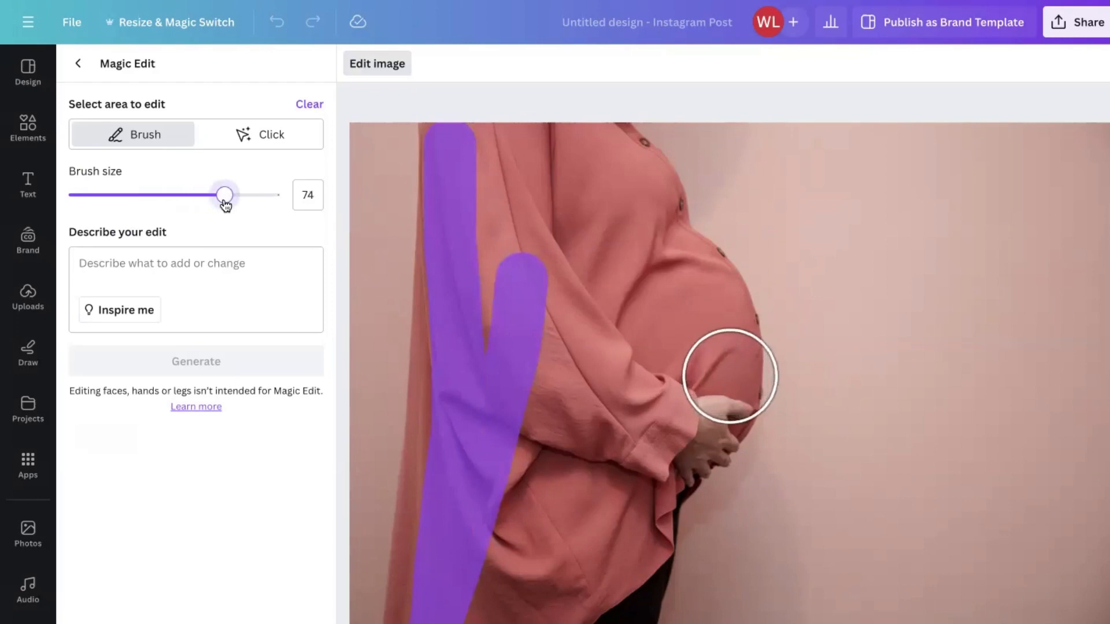
{"action": "left_click", "coordinate": [477, 188]}
{"action": "mouse_move", "coordinate": [475, 173]}
{"action": "left_mouse_down"}
{"action": "mouse_move", "coordinate": [504, 173]}
{"action": "mouse_move", "coordinate": [585, 209]}
{"action": "mouse_move", "coordinate": [586, 152]}
{"action": "mouse_move", "coordinate": [690, 371]}
{"action": "mouse_move", "coordinate": [685, 325]}
{"action": "mouse_move", "coordinate": [706, 308]}
{"action": "mouse_move", "coordinate": [714, 350]}
{"action": "mouse_move", "coordinate": [622, 374]}
{"action": "mouse_move", "coordinate": [553, 489]}
{"action": "mouse_move", "coordinate": [525, 610]}
{"action": "mouse_move", "coordinate": [587, 567]}
{"action": "mouse_move", "coordinate": [629, 496]}
{"action": "mouse_move", "coordinate": [632, 533]}
{"action": "mouse_move", "coordinate": [640, 423]}
{"action": "mouse_move", "coordinate": [528, 421]}
{"action": "mouse_move", "coordinate": [418, 597]}
{"action": "mouse_move", "coordinate": [426, 618]}
{"action": "mouse_move", "coordinate": [492, 257]}
{"action": "mouse_move", "coordinate": [454, 423]}
{"action": "mouse_move", "coordinate": [471, 516]}
{"action": "mouse_move", "coordinate": [567, 207]}
{"action": "mouse_move", "coordinate": [562, 445]}
{"action": "mouse_move", "coordinate": [610, 255]}
{"action": "mouse_move", "coordinate": [636, 283]}
{"action": "mouse_move", "coordinate": [637, 222]}
{"action": "mouse_move", "coordinate": [615, 192]}
{"action": "mouse_move", "coordinate": [524, 136]}
{"action": "mouse_move", "coordinate": [496, 142]}
{"action": "mouse_move", "coordinate": [473, 174]}
{"action": "mouse_move", "coordinate": [455, 328]}
{"action": "mouse_move", "coordinate": [453, 509]}
{"action": "mouse_move", "coordinate": [465, 531]}
{"action": "mouse_move", "coordinate": [730, 310]}
{"action": "mouse_move", "coordinate": [729, 361]}
{"action": "mouse_move", "coordinate": [712, 389]}
{"action": "mouse_move", "coordinate": [692, 394]}
{"action": "mouse_move", "coordinate": [711, 409]}
{"action": "mouse_move", "coordinate": [668, 446]}
{"action": "left_mouse_up"}
{"action": "mouse_move", "coordinate": [561, 204]}
{"action": "left_mouse_down"}
{"action": "mouse_move", "coordinate": [597, 164]}
{"action": "mouse_move", "coordinate": [644, 227]}
{"action": "mouse_move", "coordinate": [626, 180]}
{"action": "left_mouse_up"}
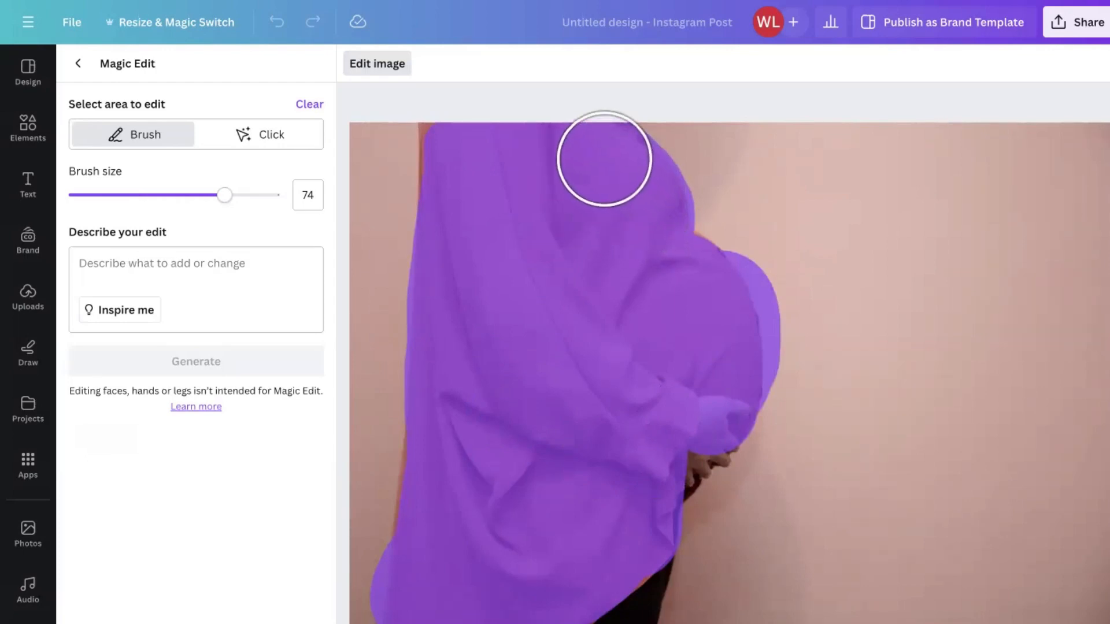
Describe the Magic Edit as "Change shirt color to green" and generate results for the brushed shirt
{"action": "left_click", "coordinate": [134, 277]}
{"action": "type", "text": "Pleas"}
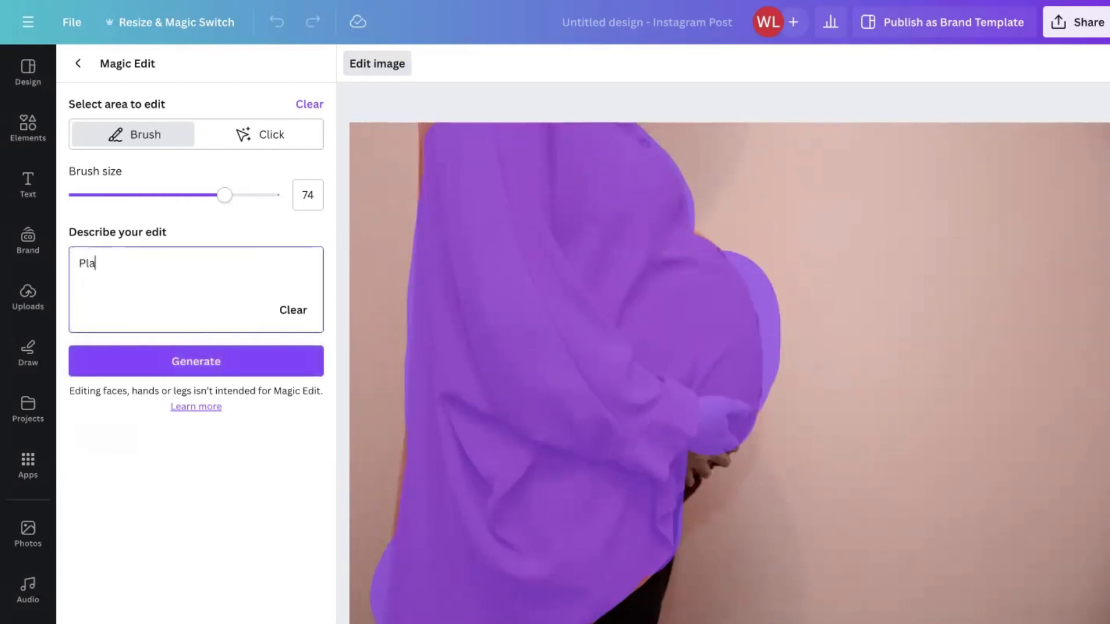
{"action": "key", "text": "BackSpace"}
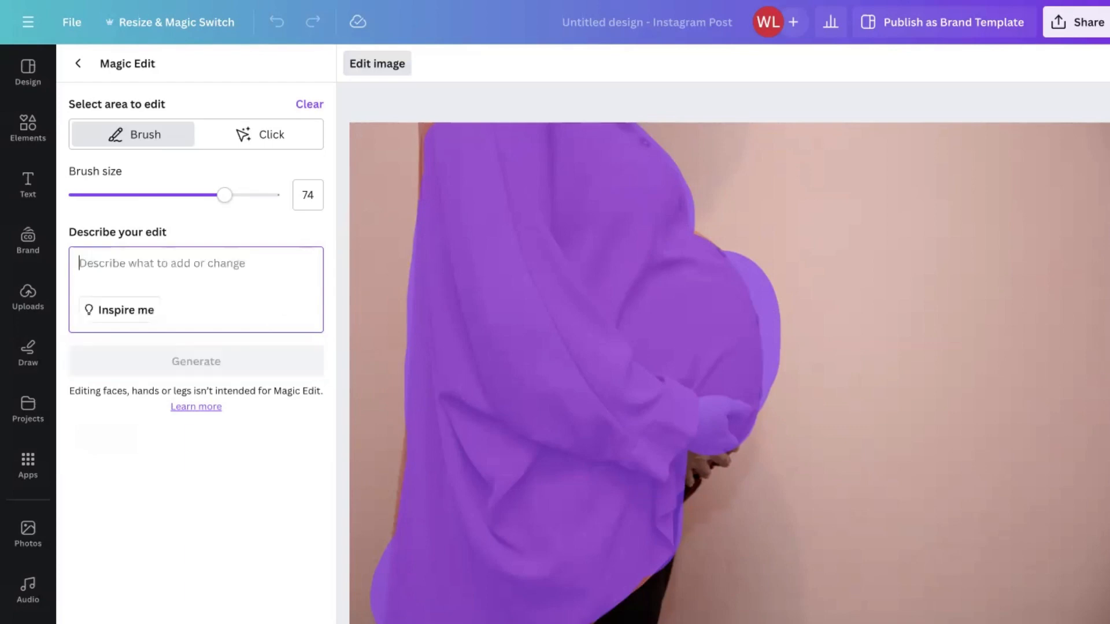
{"action": "type", "text": "Ca"}
{"action": "key", "text": "BackSpace"}
{"action": "key", "text": "BackSpace"}
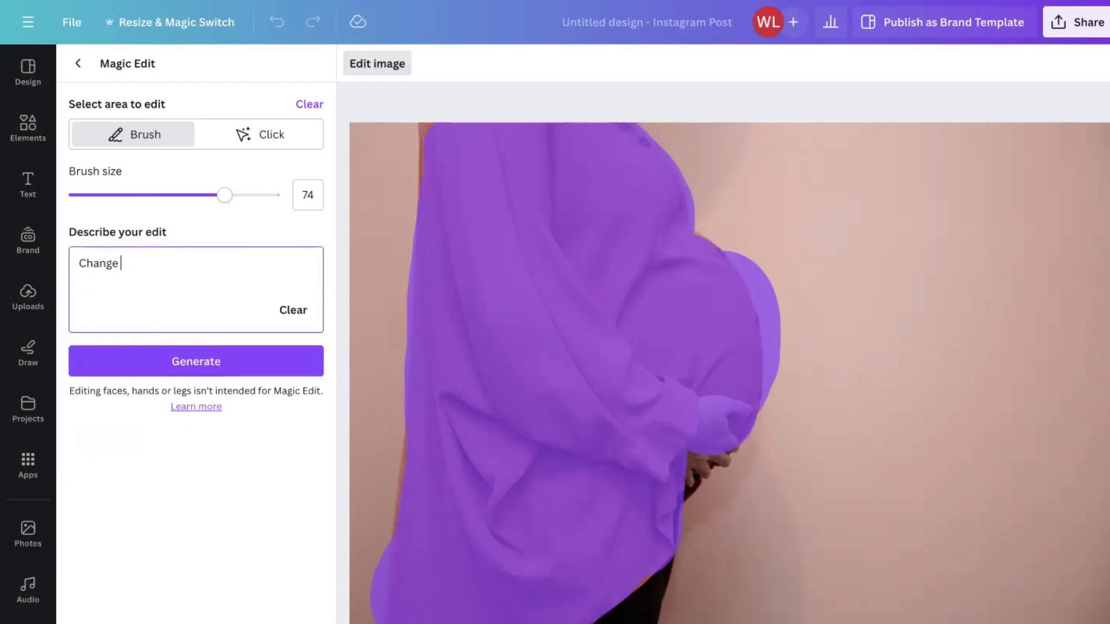
{"action": "type", "text": "olor to gt"}
{"action": "type", "text": "een"}
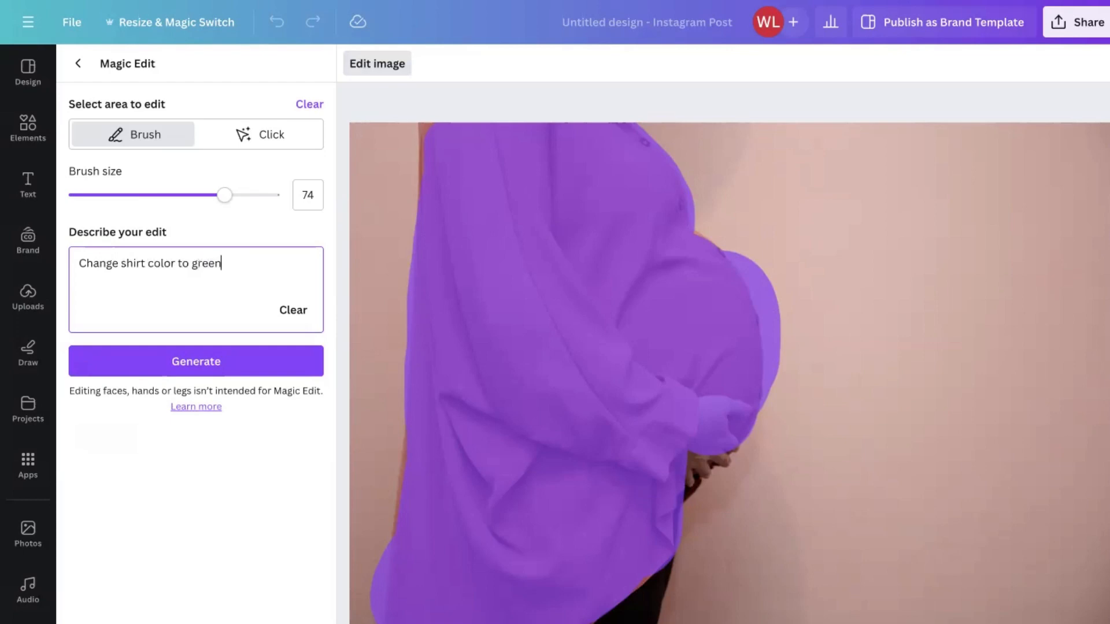
{"action": "left_click", "coordinate": [131, 370]}
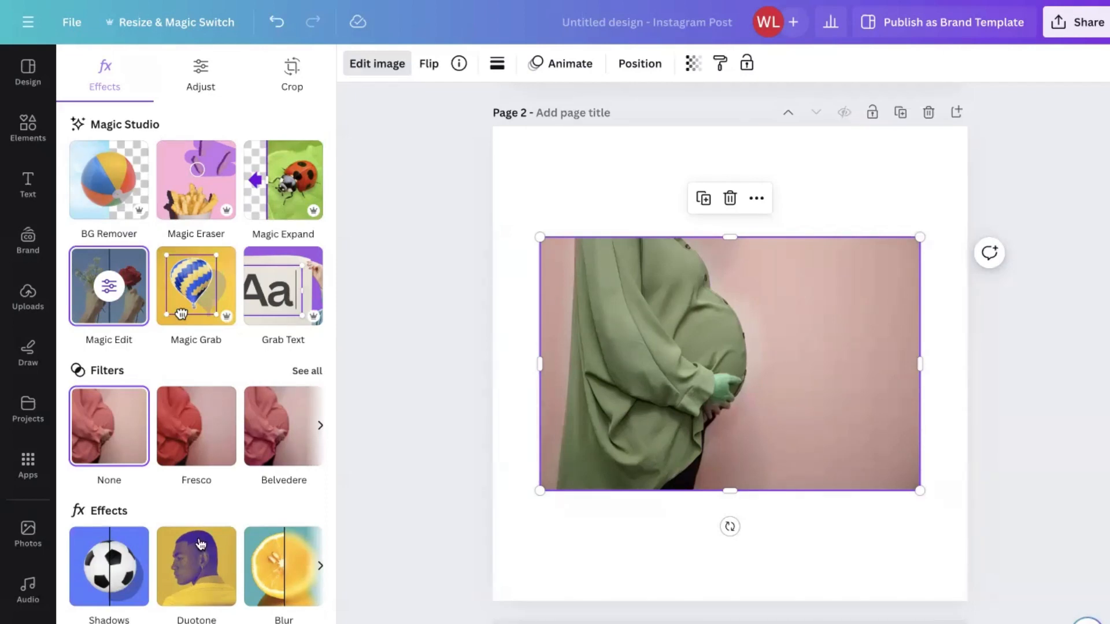
Remove the background from the green-shirt pregnancy photo and enlarge it to fill the height of page 2
{"action": "left_click", "coordinate": [107, 180]}
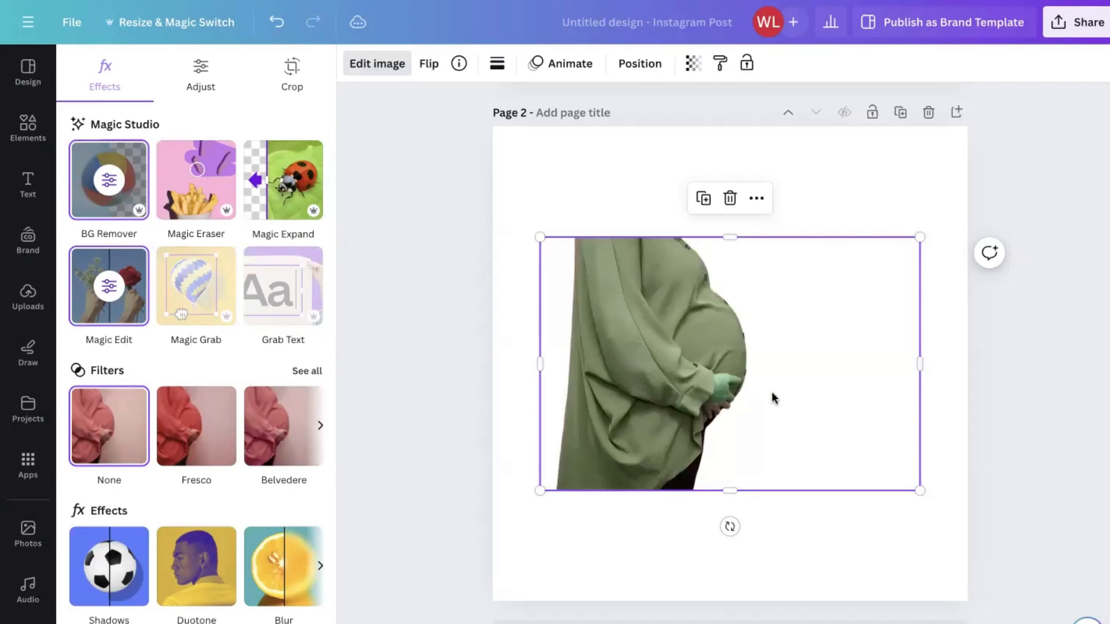
{"action": "left_click_drag", "start_coordinate": [772, 390], "coordinate": [772, 417]}
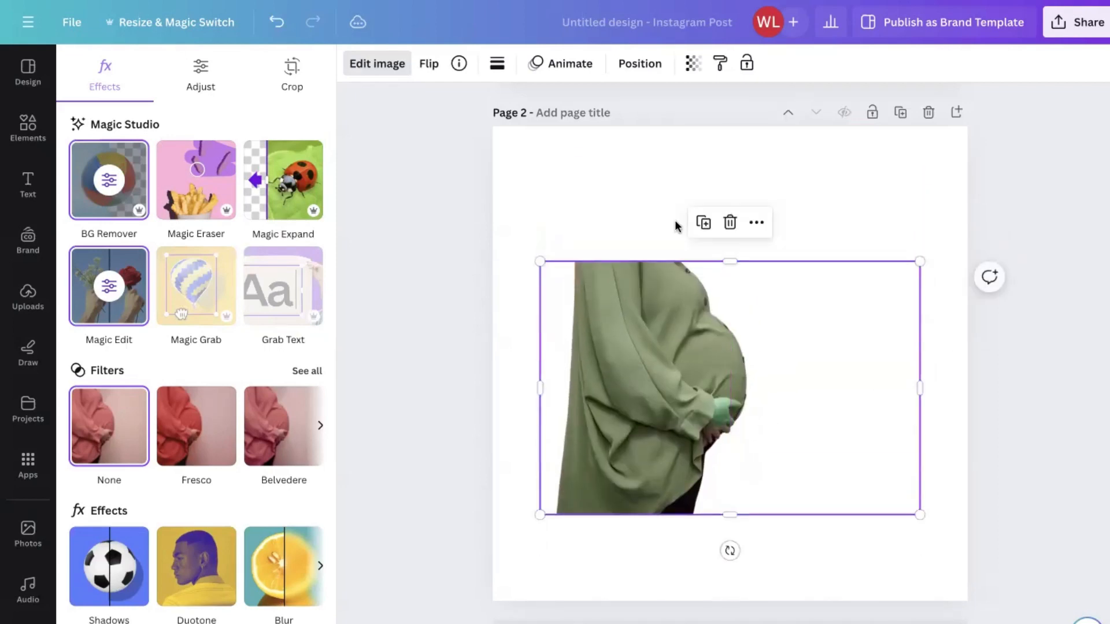
{"action": "left_click", "coordinate": [661, 187]}
{"action": "left_click", "coordinate": [609, 415]}
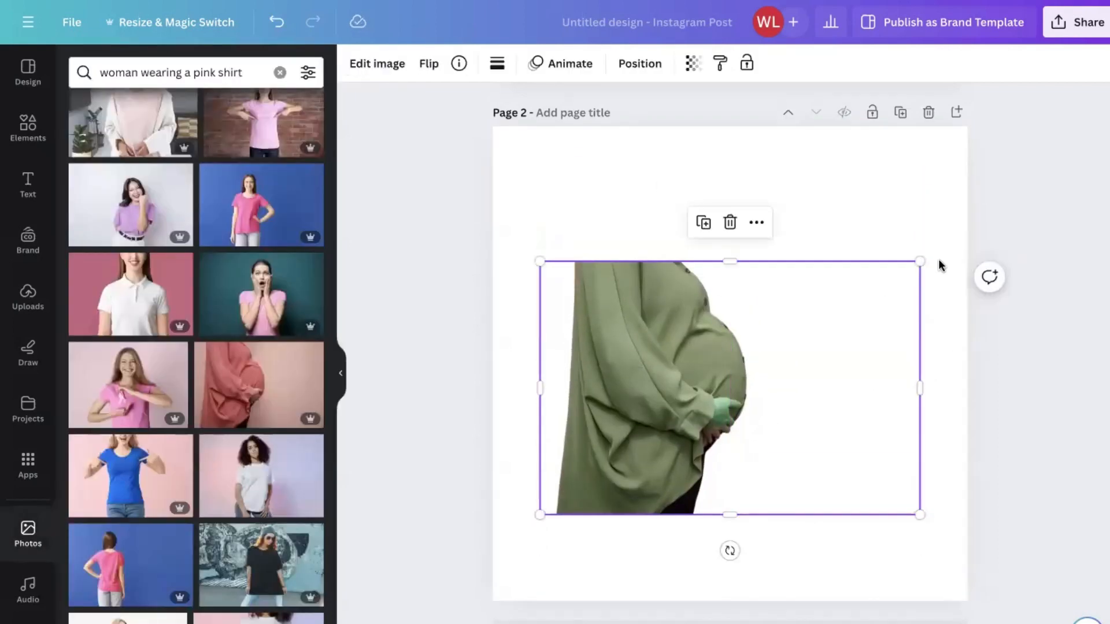
{"action": "left_click_drag", "start_coordinate": [921, 262], "coordinate": [1082, 99]}
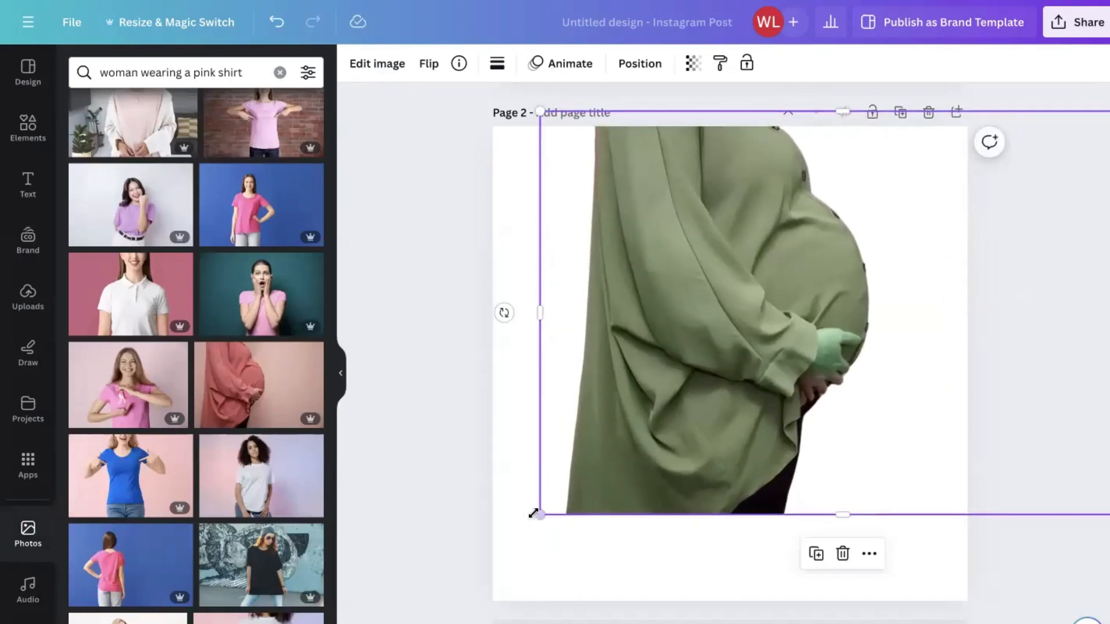
{"action": "left_click_drag", "start_coordinate": [533, 513], "coordinate": [412, 607]}
{"action": "mouse_move", "coordinate": [654, 472]}
{"action": "left_mouse_down"}
{"action": "mouse_move", "coordinate": [713, 475]}
{"action": "mouse_move", "coordinate": [656, 471]}
{"action": "left_mouse_up"}
{"action": "left_click", "coordinate": [378, 282]}
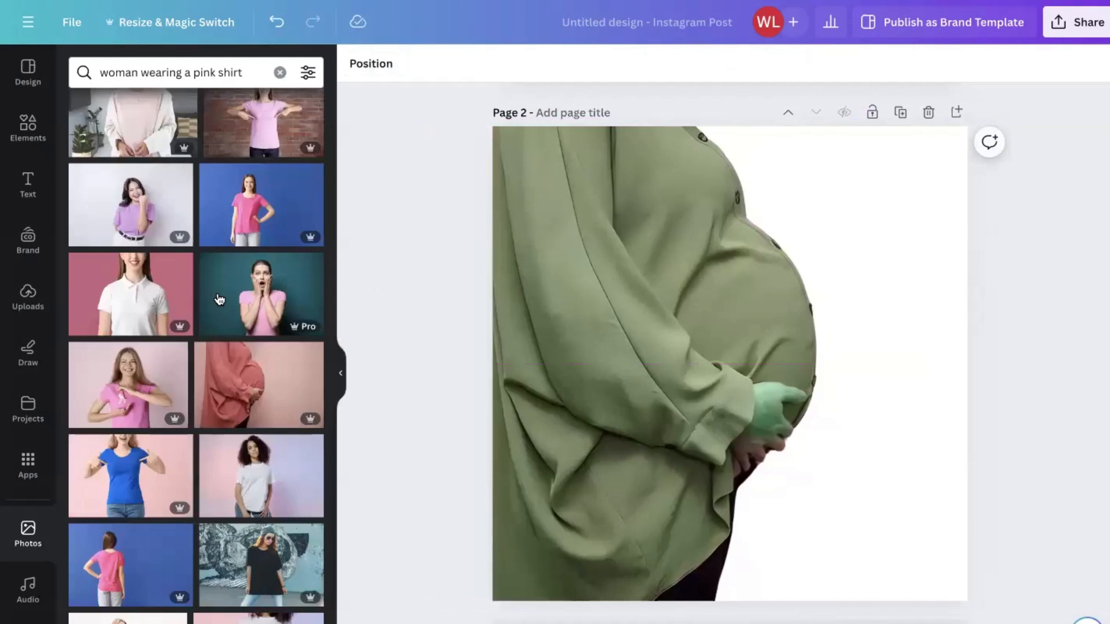
{"action": "left_click", "coordinate": [25, 312]}
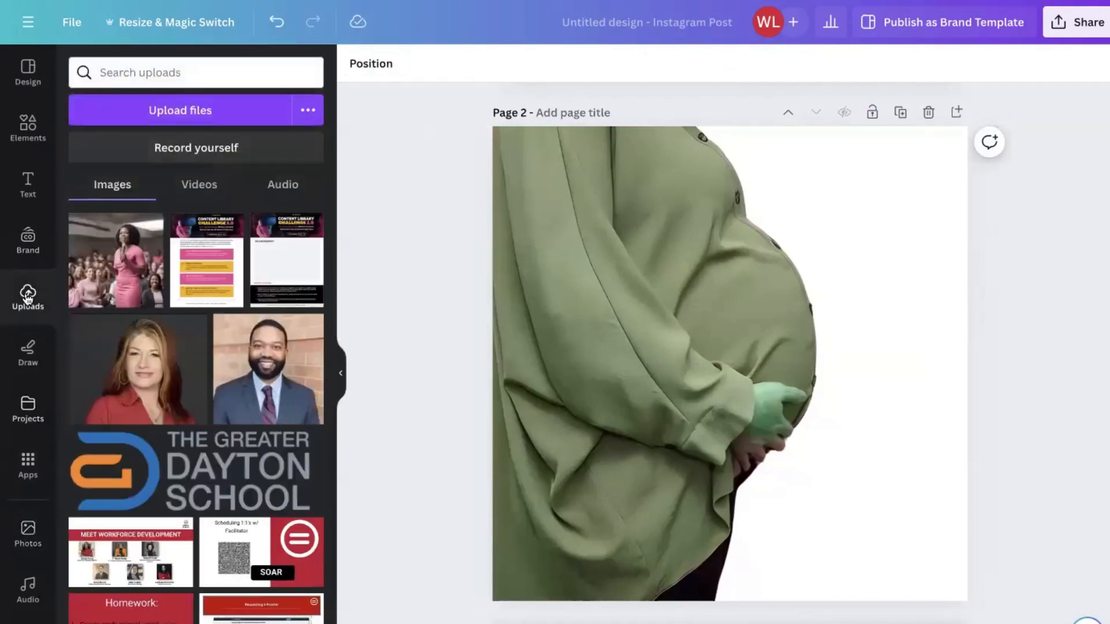
{"action": "left_click", "coordinate": [105, 254]}
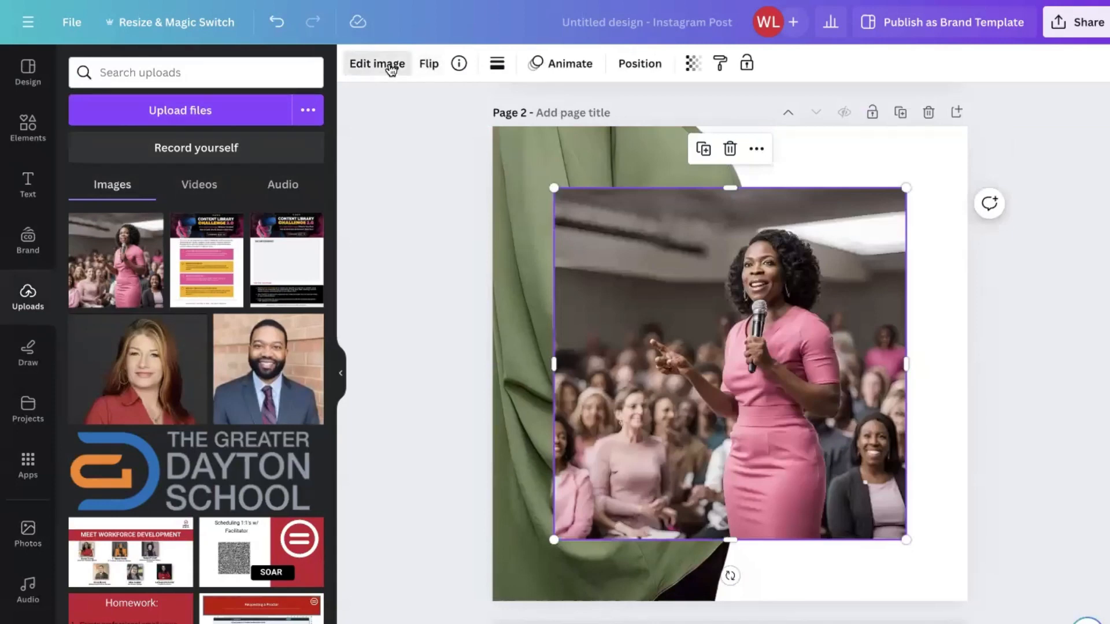
{"action": "left_click", "coordinate": [391, 69]}
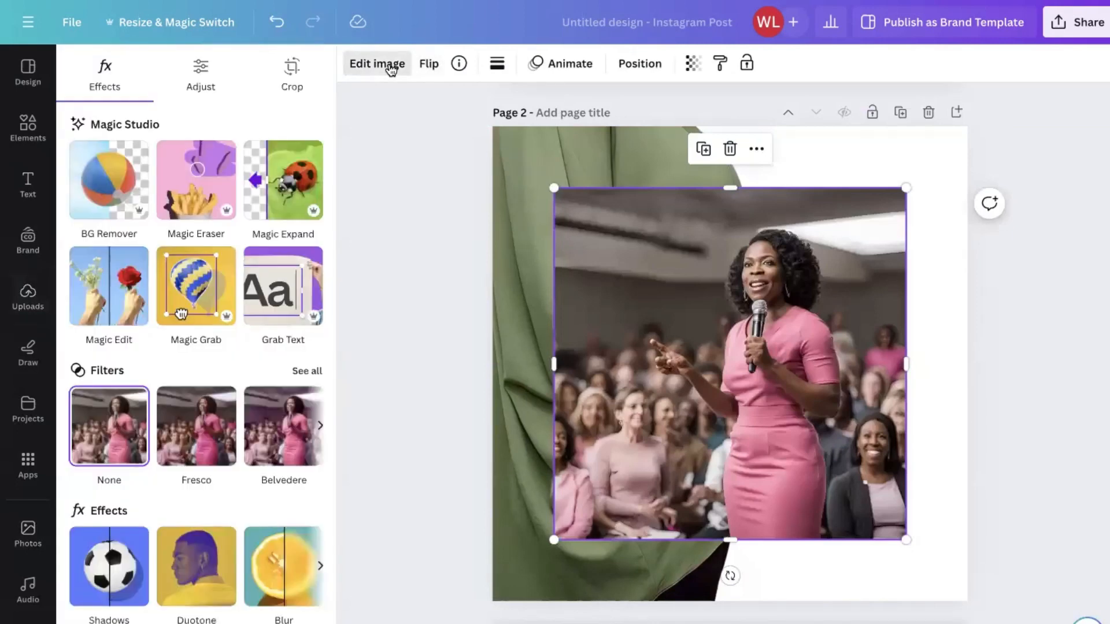
{"action": "left_click", "coordinate": [287, 312]}
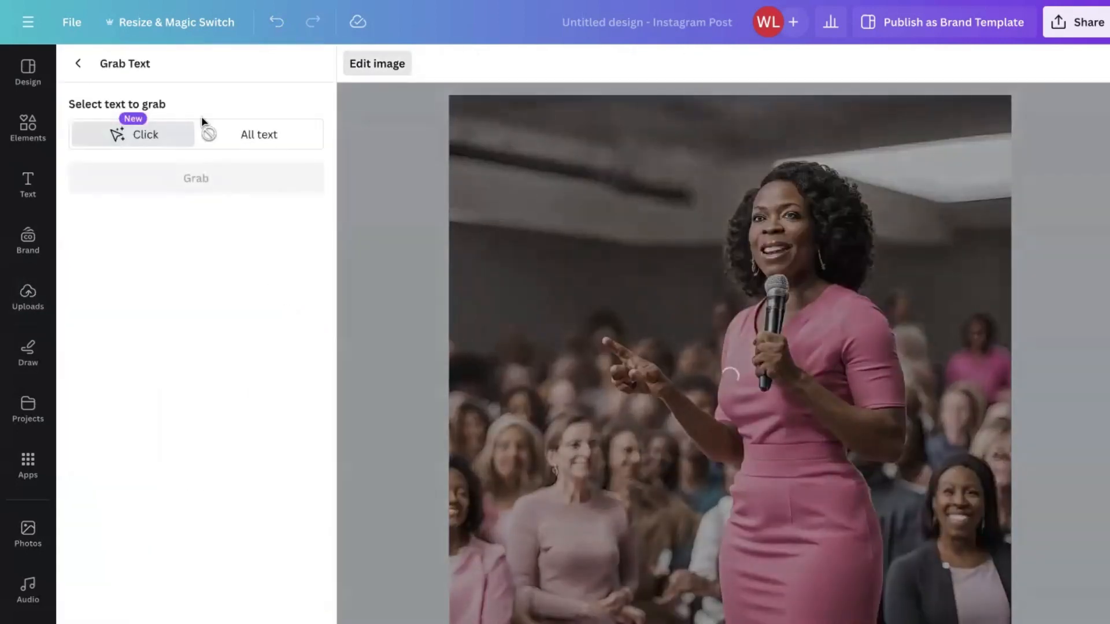
{"action": "left_click", "coordinate": [84, 67]}
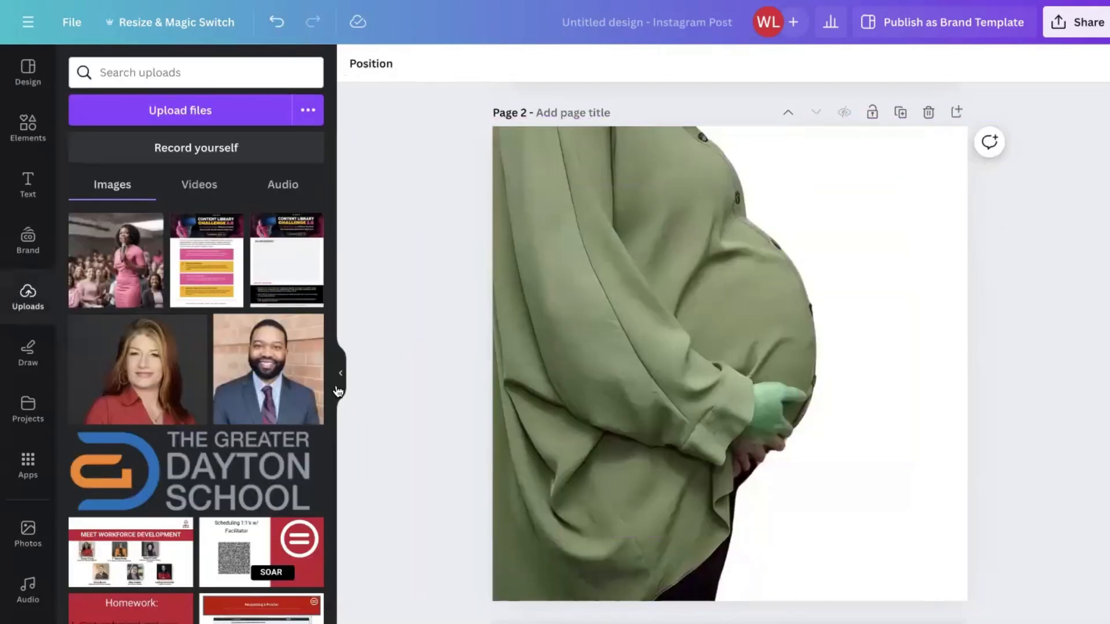
Add the uploaded "Content Library Challenge 2.0" banner to page 2 and enlarge it to span the page width
{"action": "scroll", "coordinate": [212, 412], "scroll_direction": "down", "scroll_amount": 5}
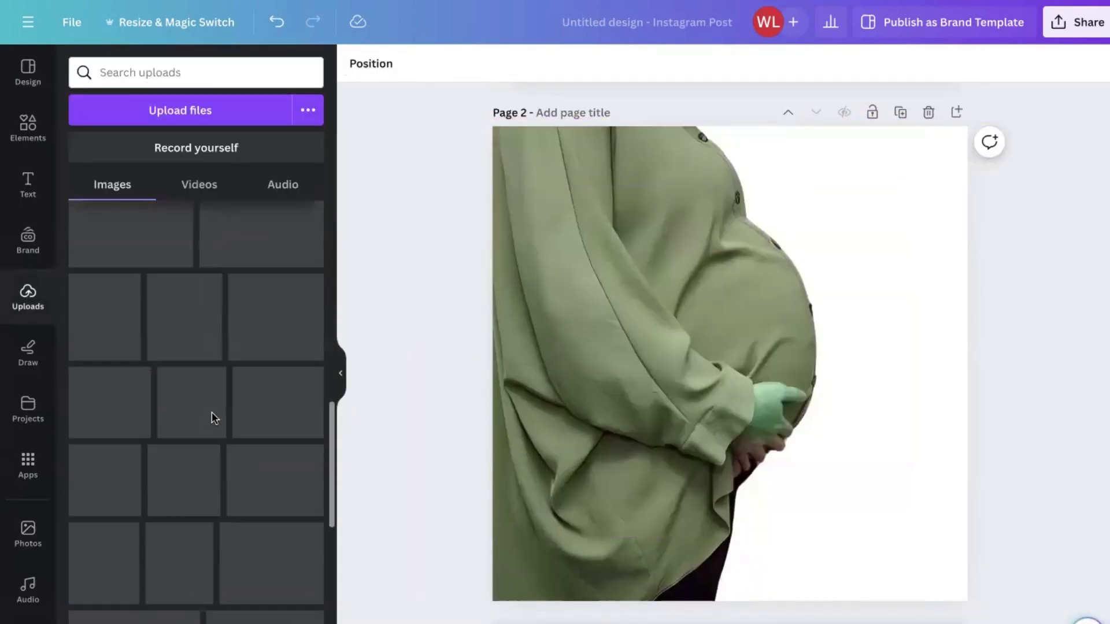
{"action": "scroll", "coordinate": [214, 419], "scroll_direction": "down", "scroll_amount": 5}
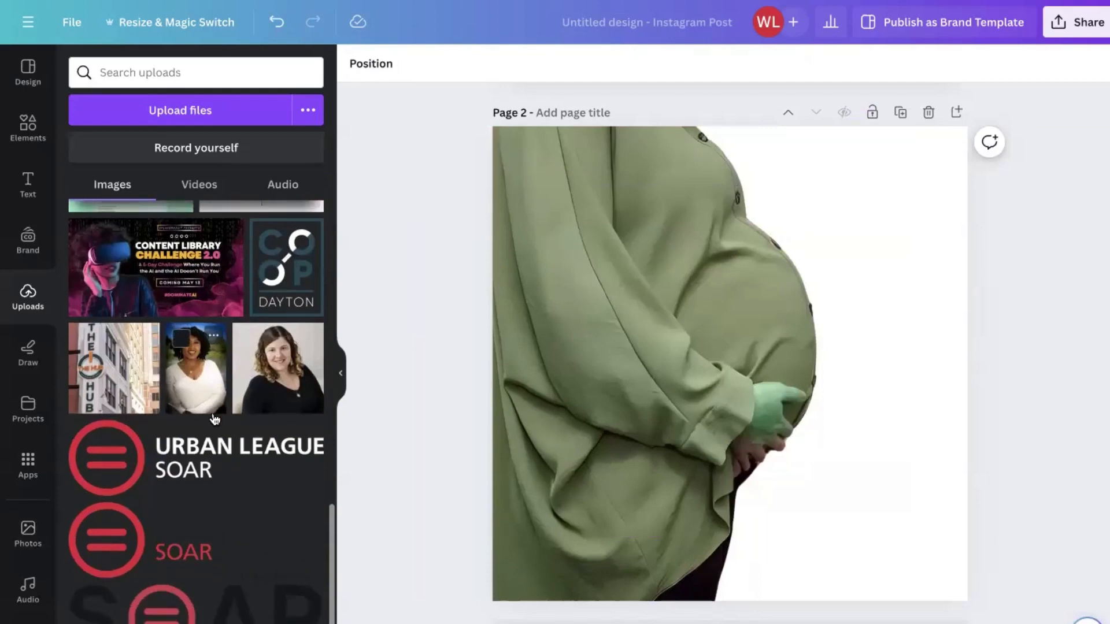
{"action": "left_click", "coordinate": [154, 283]}
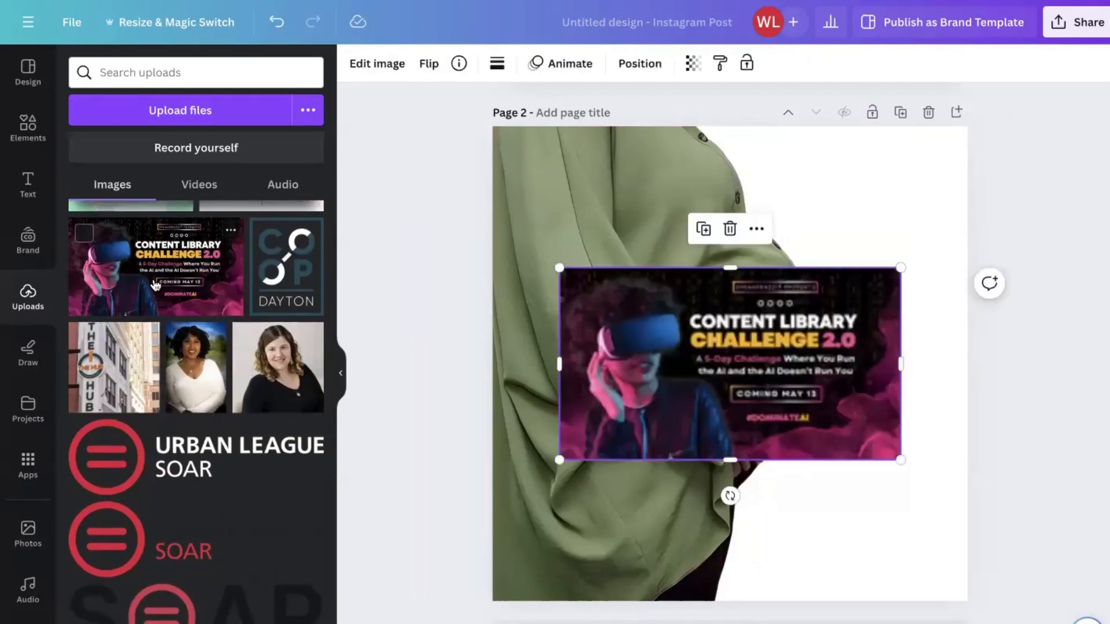
{"action": "left_click_drag", "start_coordinate": [559, 268], "coordinate": [433, 196]}
{"action": "left_click_drag", "start_coordinate": [900, 459], "coordinate": [1008, 518]}
{"action": "mouse_move", "coordinate": [789, 425]}
{"action": "left_mouse_down"}
{"action": "mouse_move", "coordinate": [734, 423]}
{"action": "mouse_move", "coordinate": [796, 433]}
{"action": "left_mouse_up"}
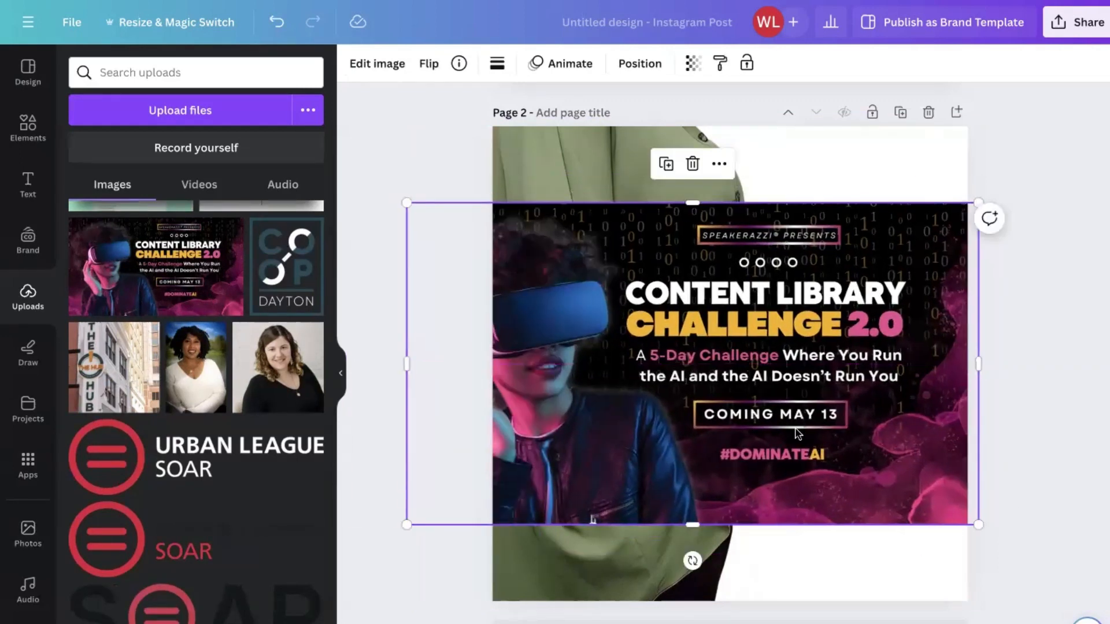
Use Grab Text on the challenge banner to extract all of its text
{"action": "left_click", "coordinate": [382, 71]}
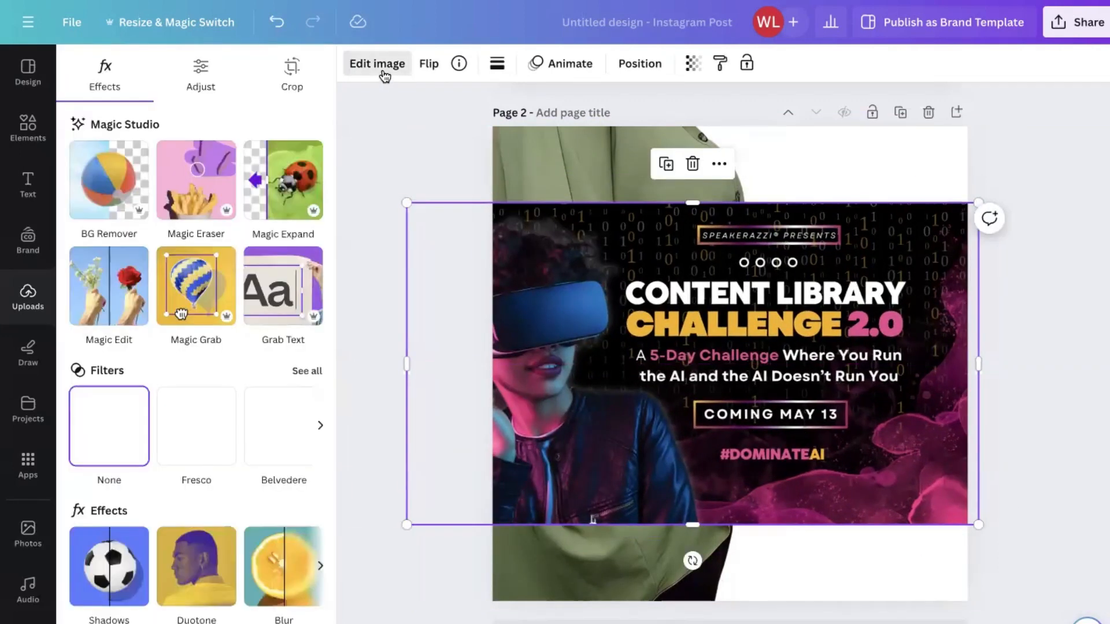
{"action": "left_click", "coordinate": [281, 292]}
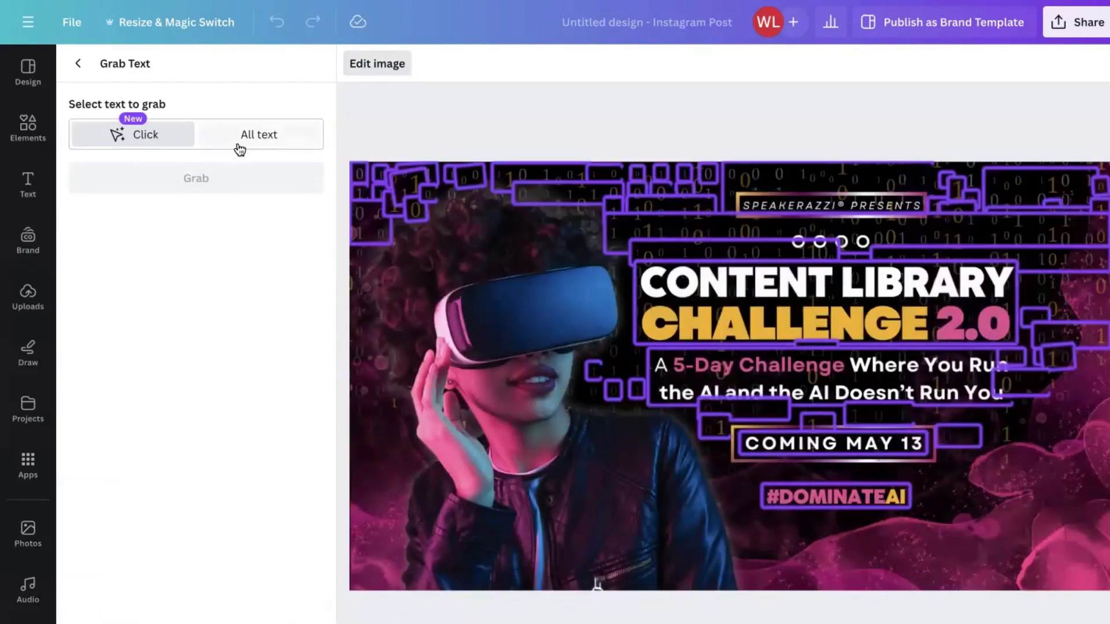
{"action": "left_click", "coordinate": [240, 149]}
{"action": "left_click", "coordinate": [219, 178]}
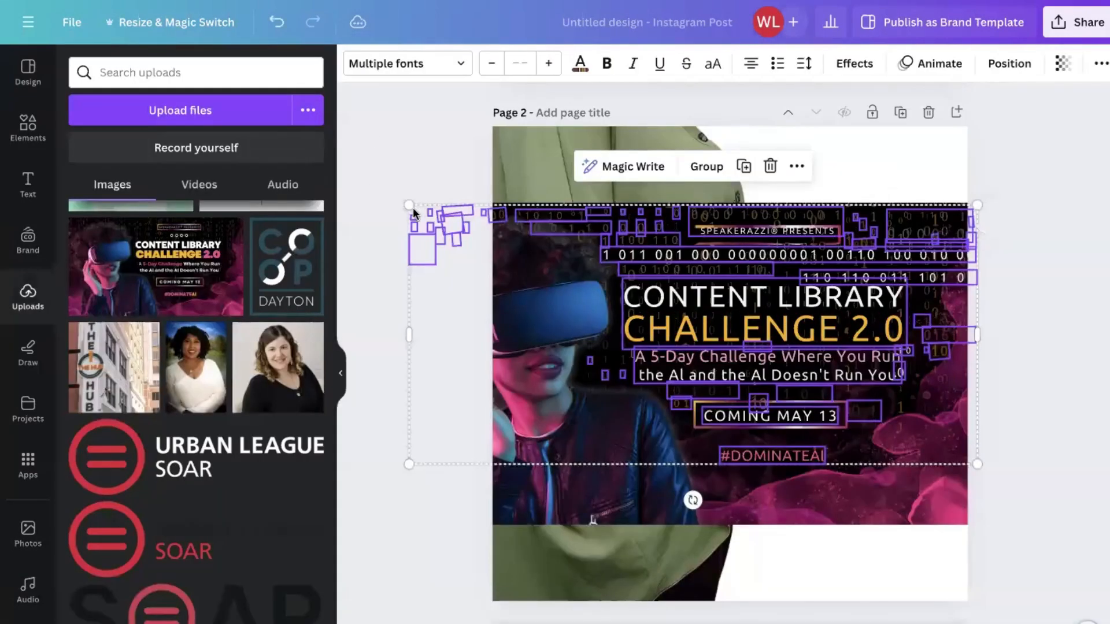
Move the grabbed text up as a whole and delete the banner image beneath it
{"action": "mouse_move", "coordinate": [413, 209]}
{"action": "left_mouse_down"}
{"action": "mouse_move", "coordinate": [458, 229]}
{"action": "mouse_move", "coordinate": [415, 209]}
{"action": "left_mouse_up"}
{"action": "left_click_drag", "start_coordinate": [678, 300], "coordinate": [675, 242]}
{"action": "left_click", "coordinate": [600, 468]}
{"action": "key", "text": "Delete"}
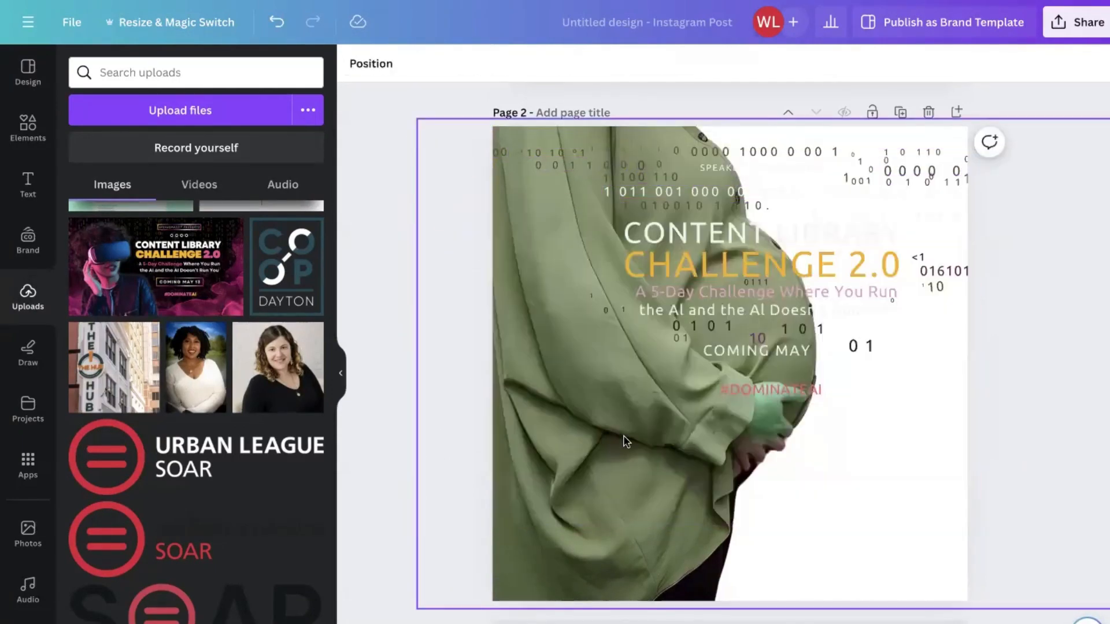
Check the font of the grabbed title and the editability of the other text blocks
{"action": "left_click", "coordinate": [751, 228]}
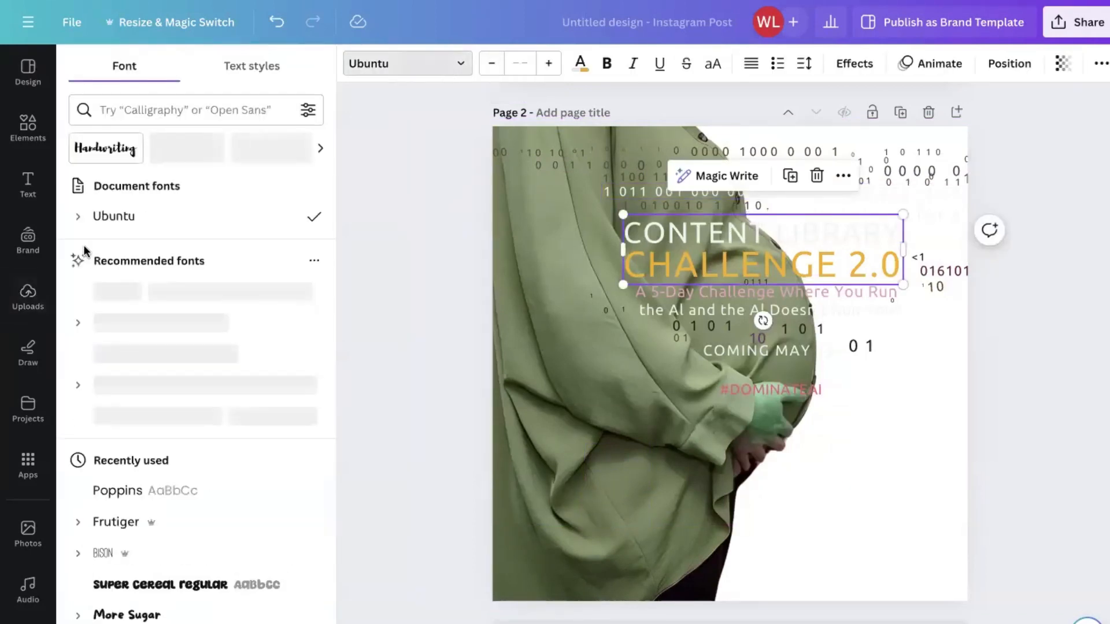
{"action": "left_click", "coordinate": [592, 378]}
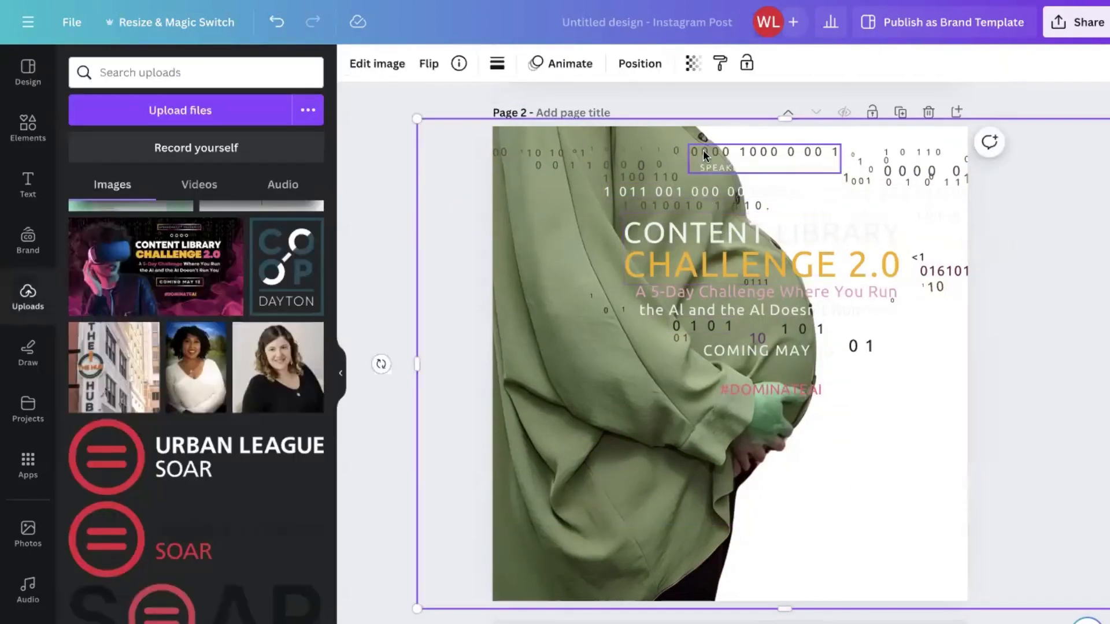
{"action": "left_click", "coordinate": [739, 164]}
{"action": "left_click", "coordinate": [739, 162]}
{"action": "left_click", "coordinate": [727, 277]}
{"action": "left_click", "coordinate": [730, 350]}
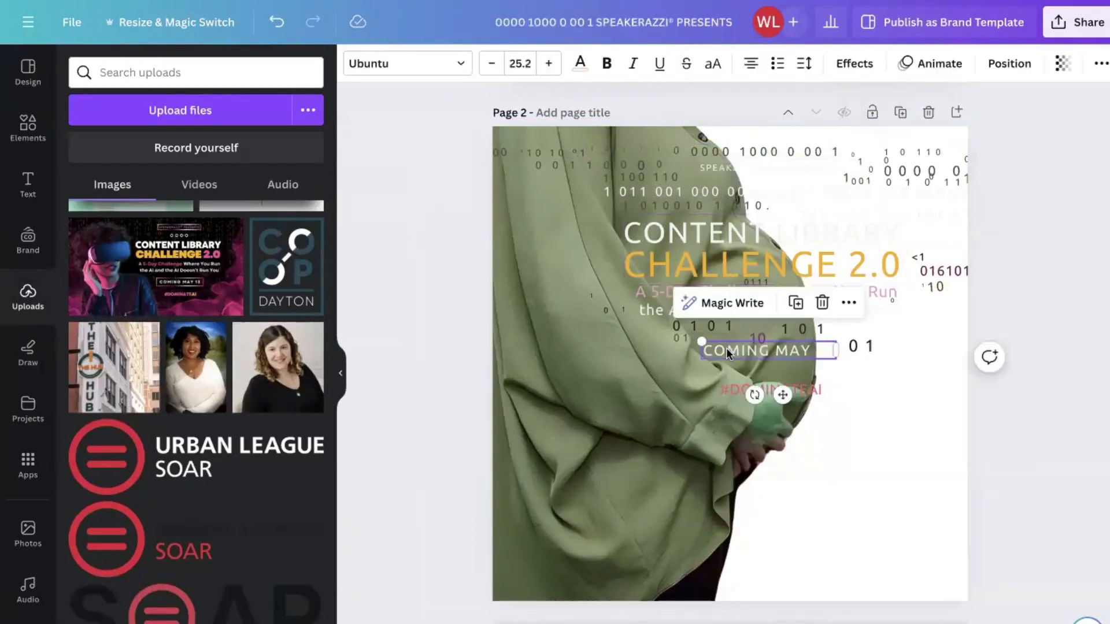
Set the page 2 background to the pink document color and reposition the pregnancy photo over it
{"action": "left_click_drag", "start_coordinate": [671, 408], "coordinate": [634, 362]}
{"action": "left_click_drag", "start_coordinate": [774, 422], "coordinate": [768, 382]}
{"action": "left_click", "coordinate": [685, 599]}
{"action": "mouse_move", "coordinate": [502, 23]}
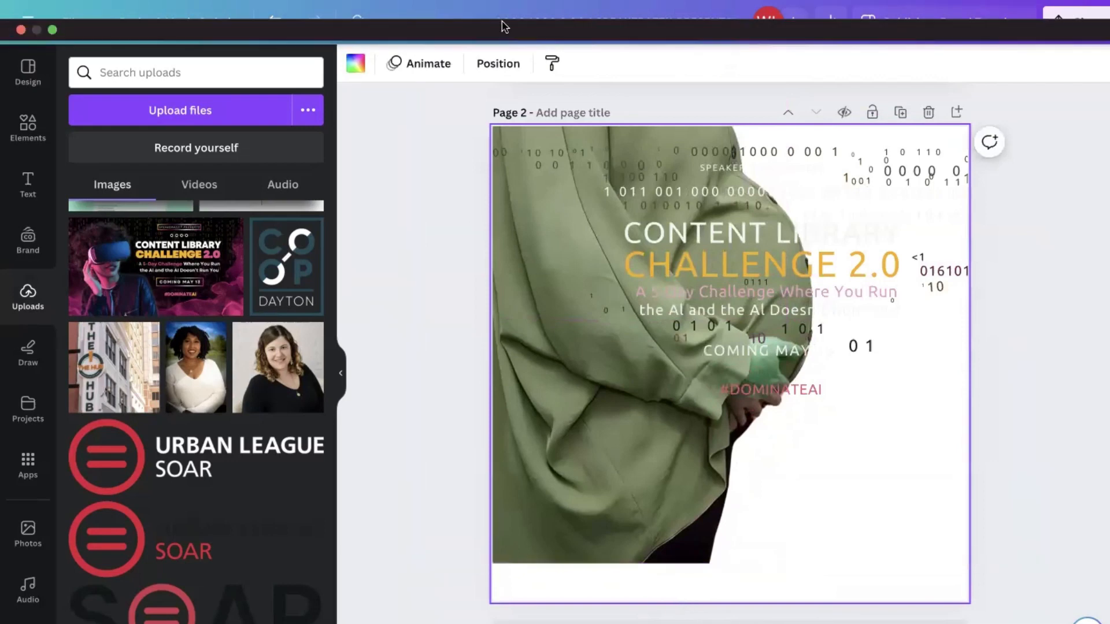
{"action": "left_click", "coordinate": [356, 63]}
{"action": "left_click", "coordinate": [261, 202]}
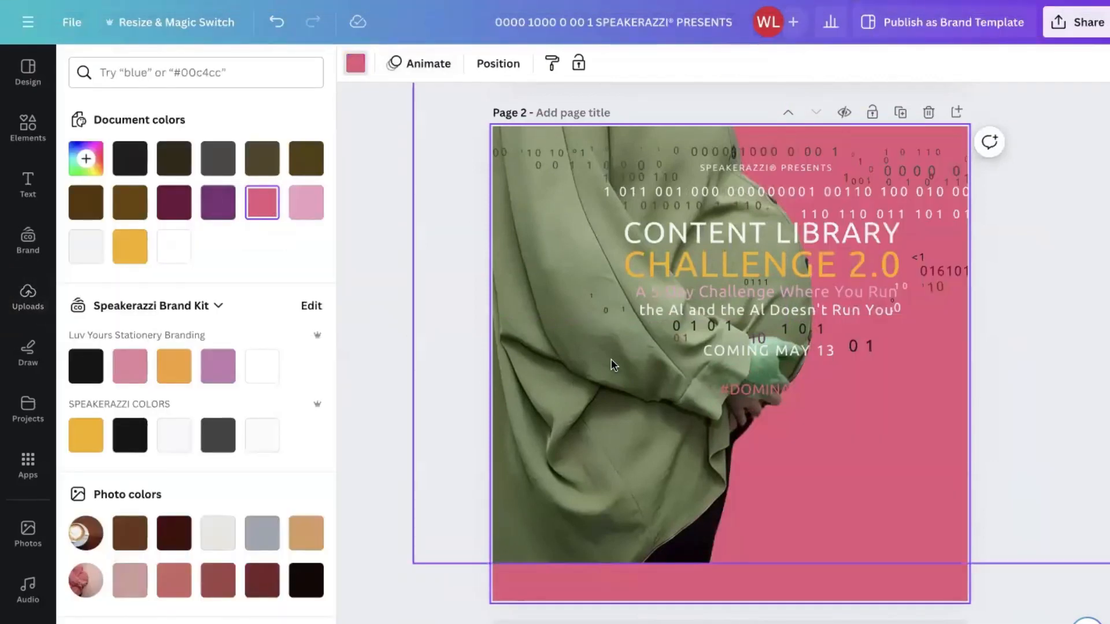
{"action": "left_click_drag", "start_coordinate": [609, 366], "coordinate": [576, 443]}
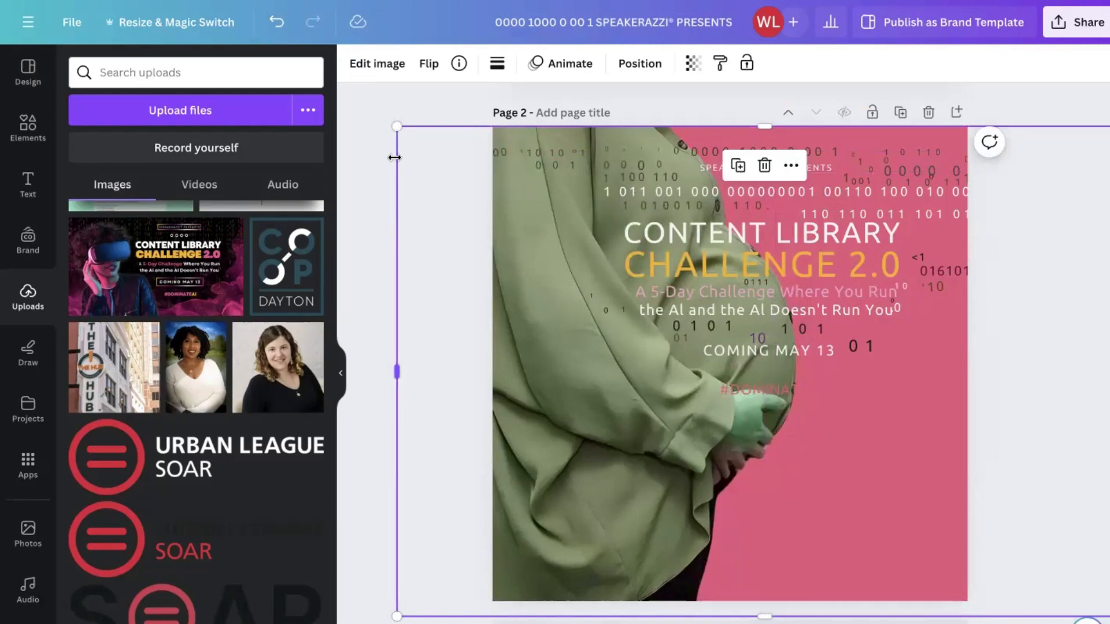
Clear page 2 by deleting the grabbed text, the pregnancy photo and the pink background
{"action": "left_click_drag", "start_coordinate": [441, 98], "coordinate": [976, 428]}
{"action": "key", "text": "Delete"}
{"action": "left_click", "coordinate": [771, 384]}
{"action": "key", "text": "Delete"}
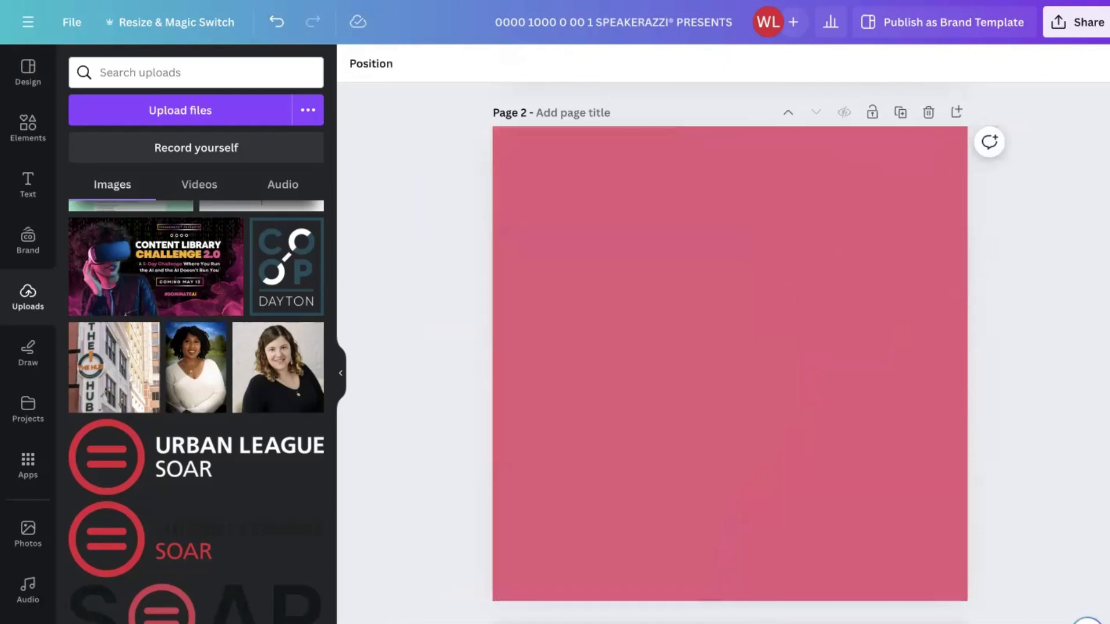
{"action": "left_click", "coordinate": [767, 386]}
{"action": "key", "text": "Delete"}
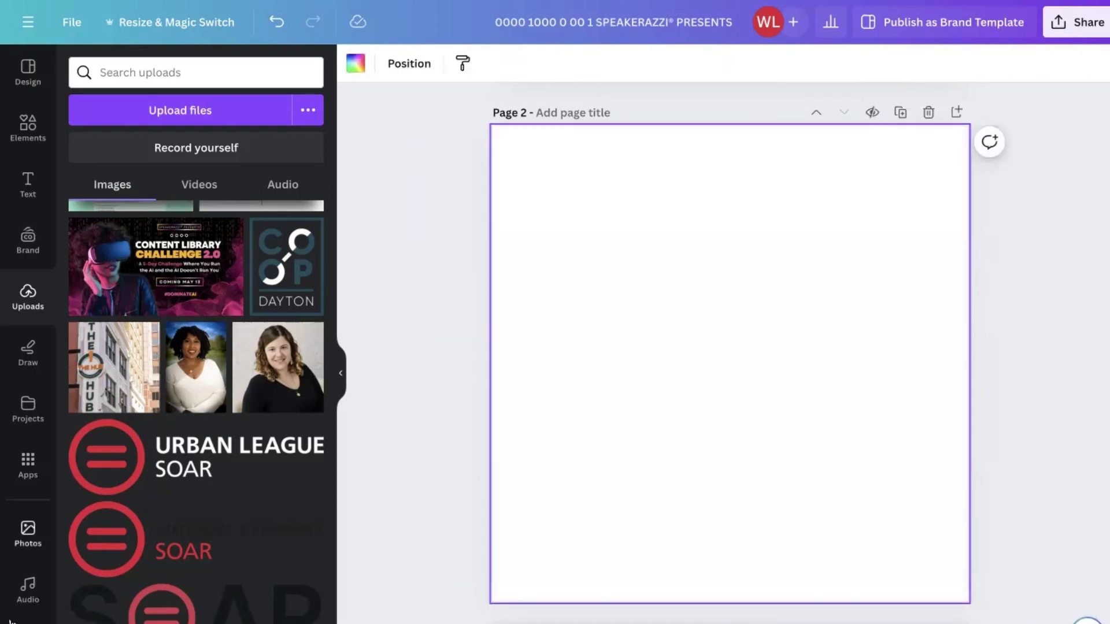
Browse the AI-powered apps and search for "magic", choosing the suggested Magic Morph
{"action": "left_click", "coordinate": [23, 484]}
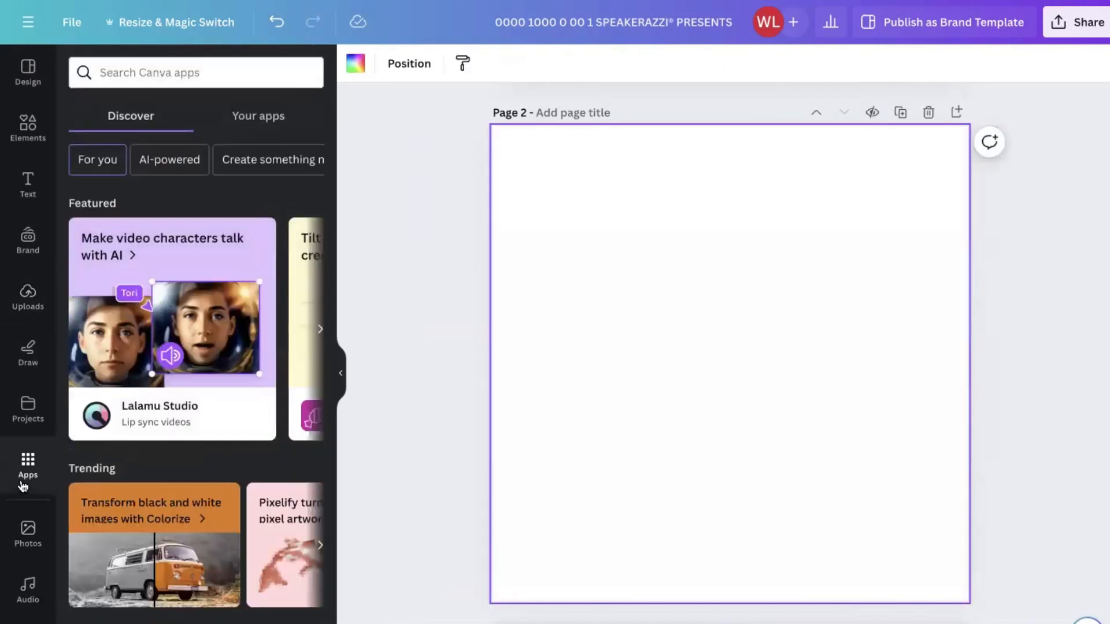
{"action": "left_click", "coordinate": [159, 165]}
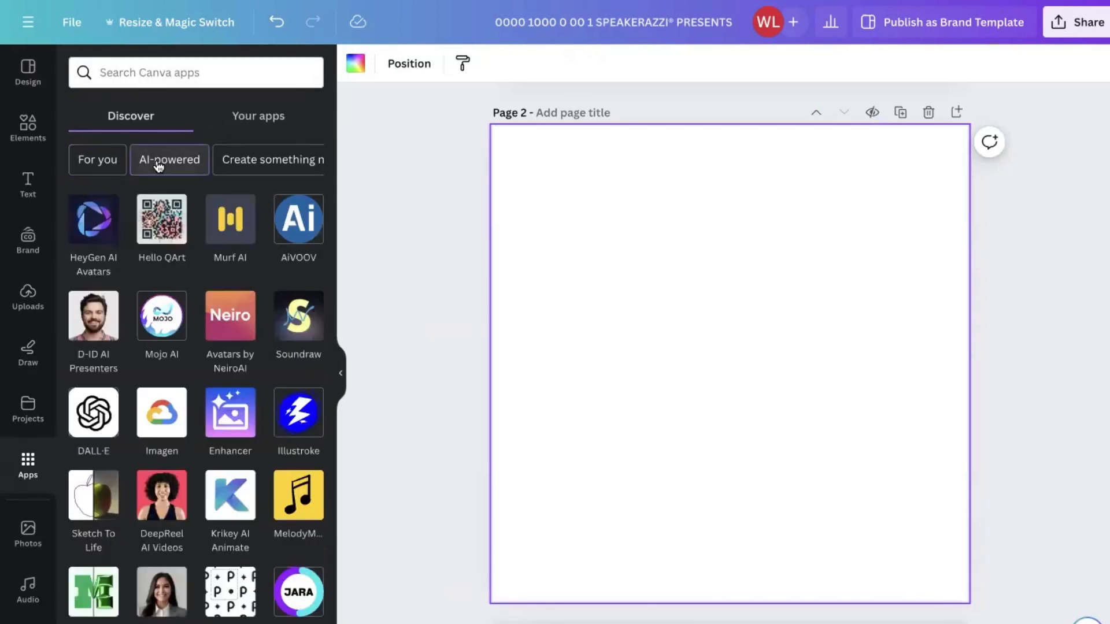
{"action": "left_click", "coordinate": [176, 74]}
{"action": "type", "text": "magic"}
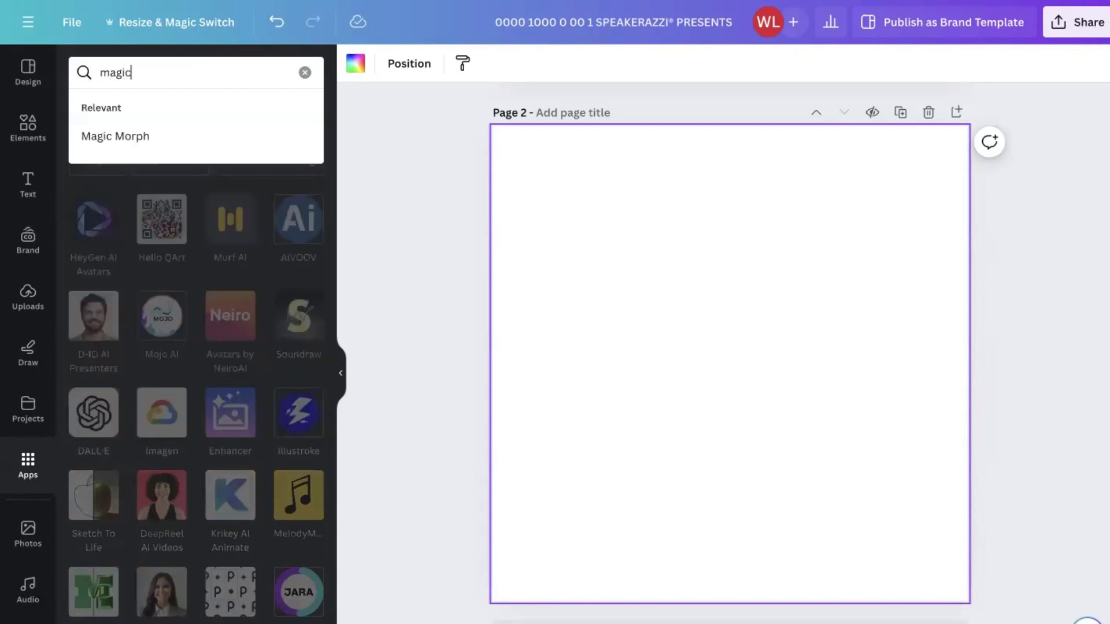
{"action": "left_click", "coordinate": [163, 137]}
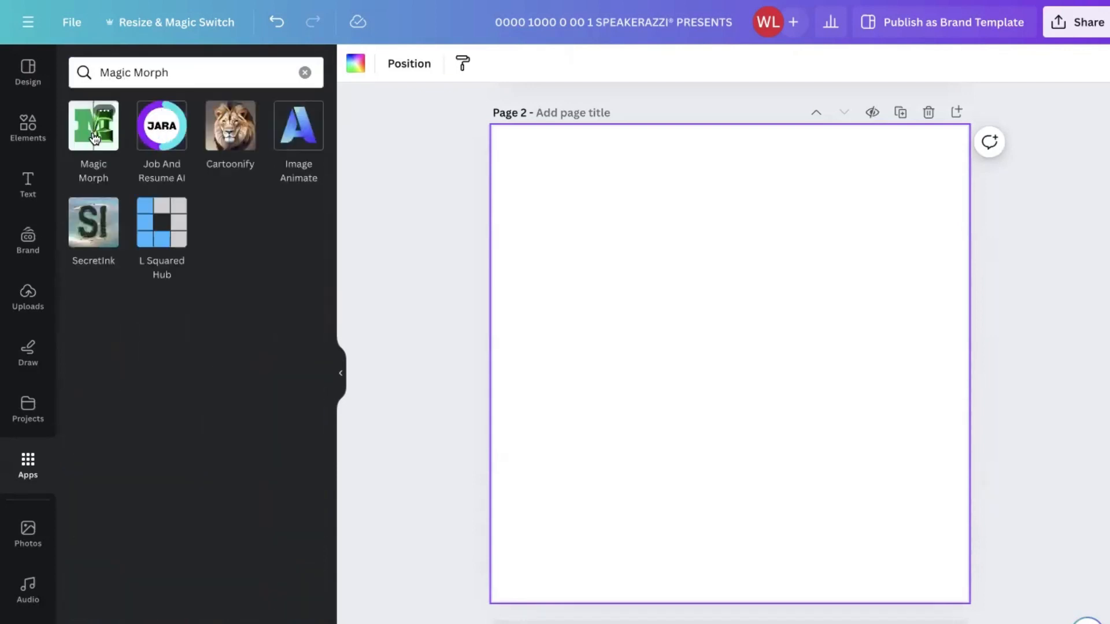
Open Magic Morph, add its example star to page 2, enlarge it and move it to about the page's centre
{"action": "left_click", "coordinate": [91, 136]}
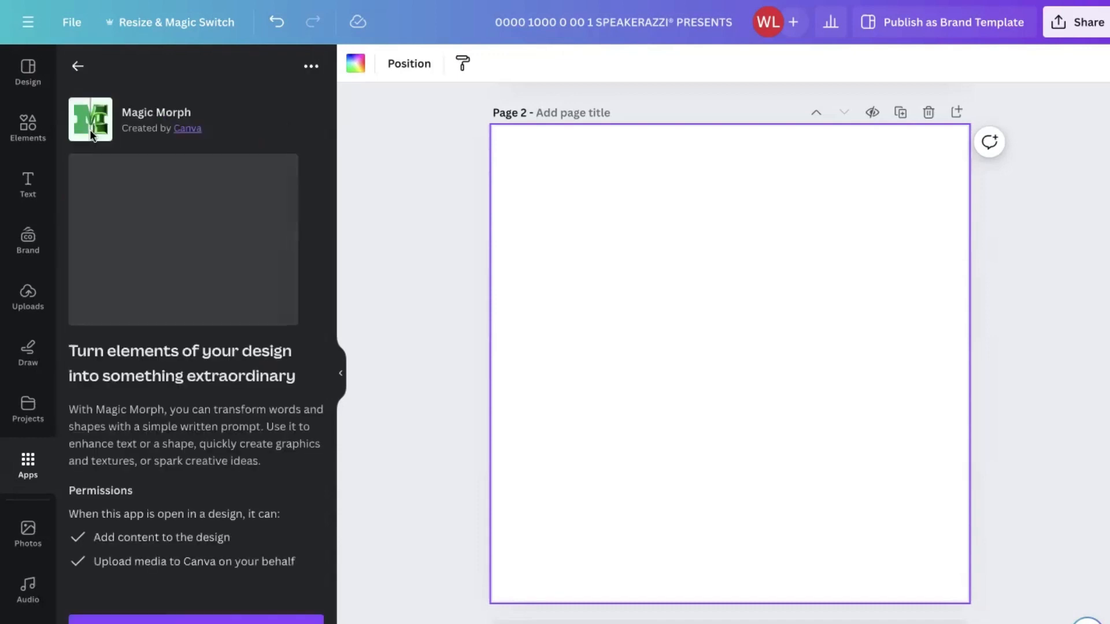
{"action": "left_click", "coordinate": [121, 621]}
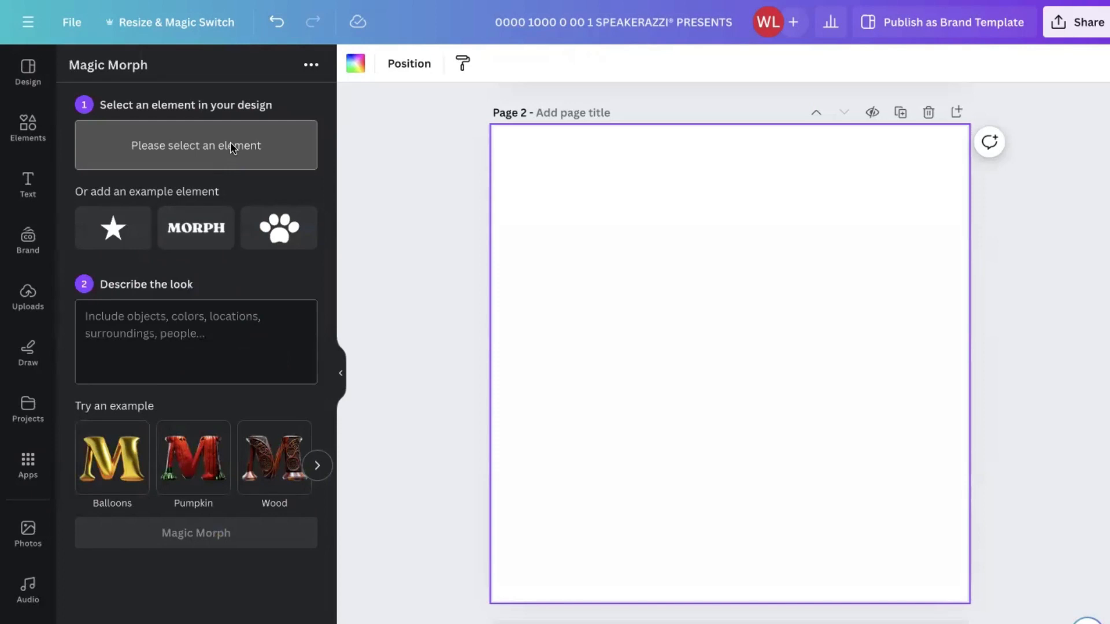
{"action": "left_click", "coordinate": [106, 225]}
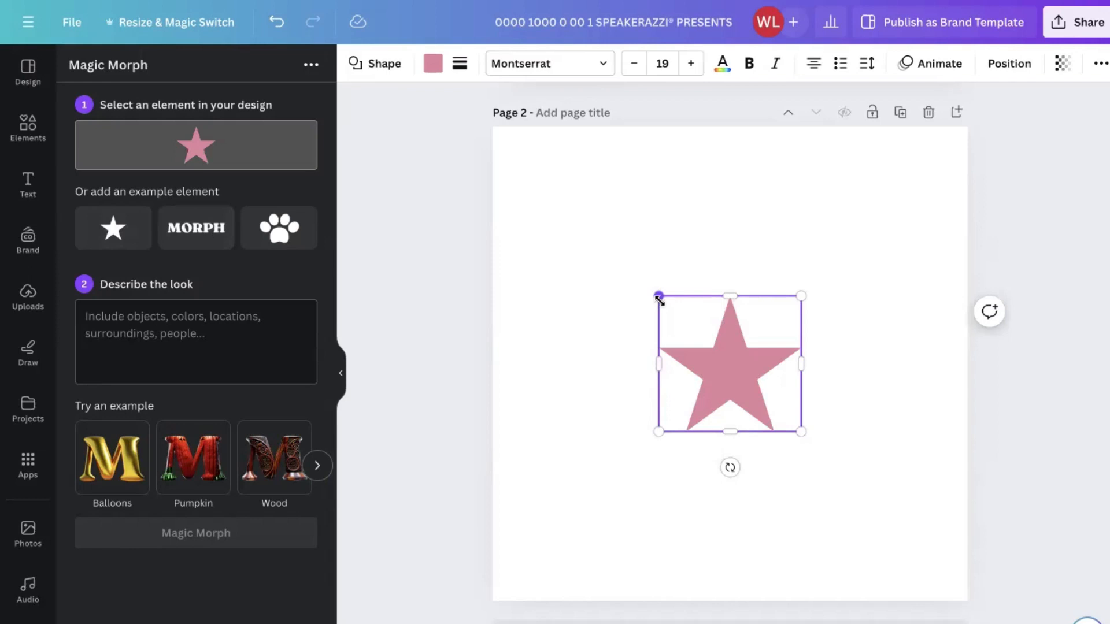
{"action": "left_click_drag", "start_coordinate": [658, 297], "coordinate": [510, 184]}
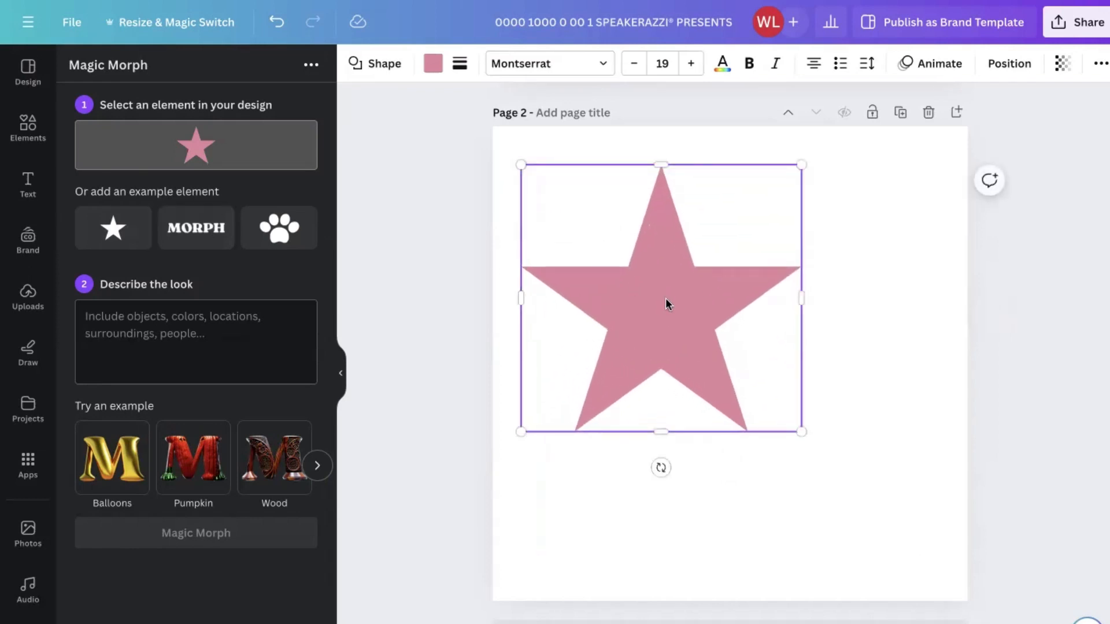
{"action": "left_click_drag", "start_coordinate": [666, 302], "coordinate": [738, 325]}
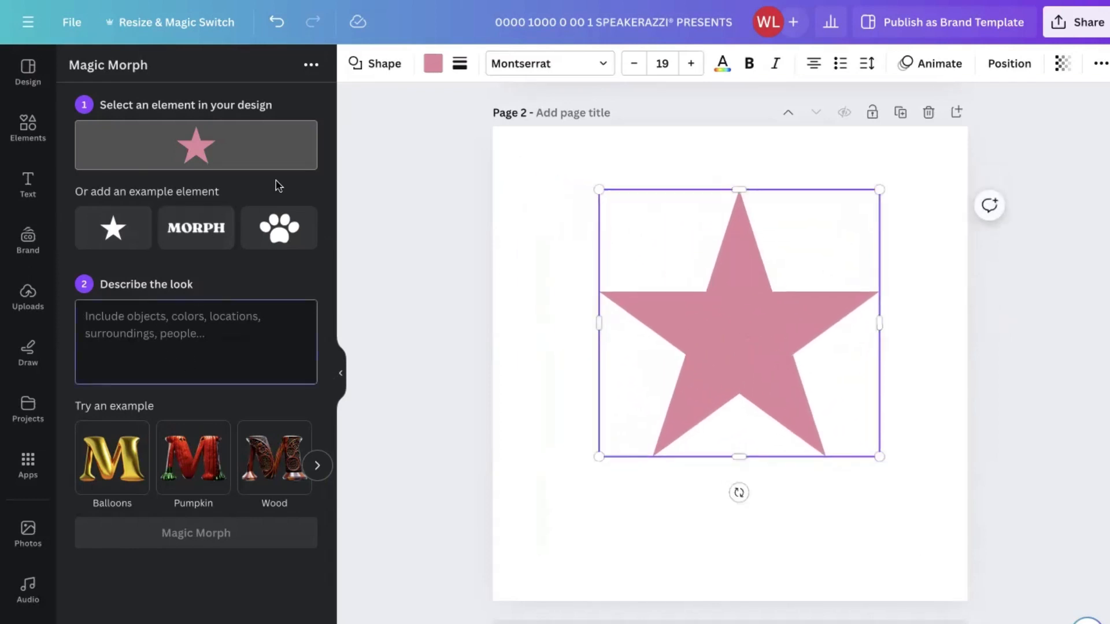
Morph the star with the description "Please add leafs inside of the star"
{"action": "type", "text": "P"}
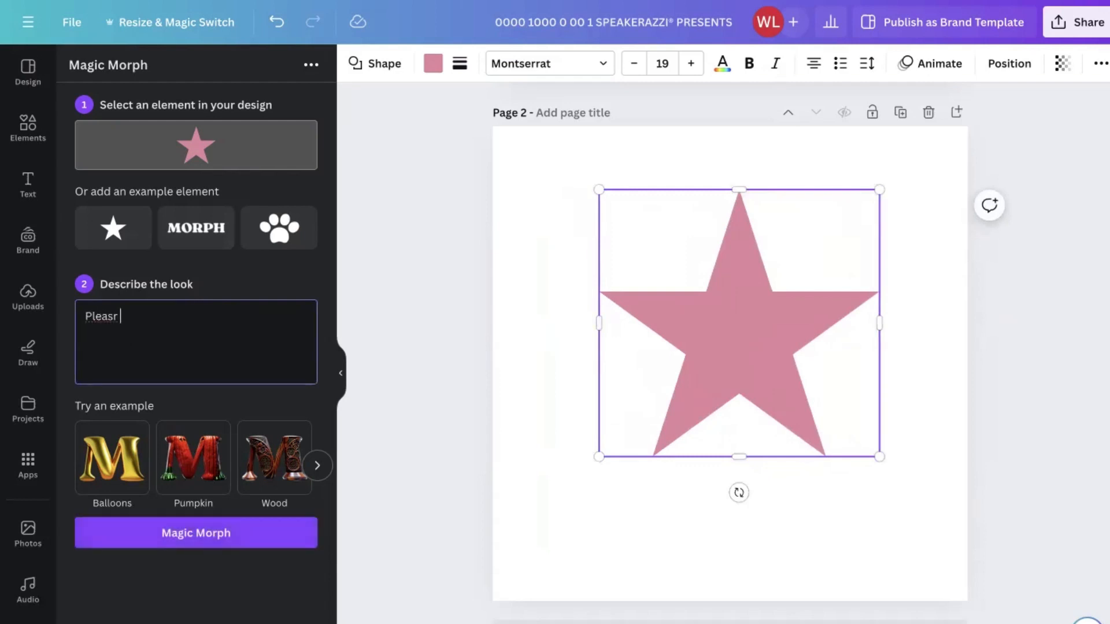
{"action": "type", "text": "lease ad"}
{"action": "type", "text": "d leafs inside of the sta"}
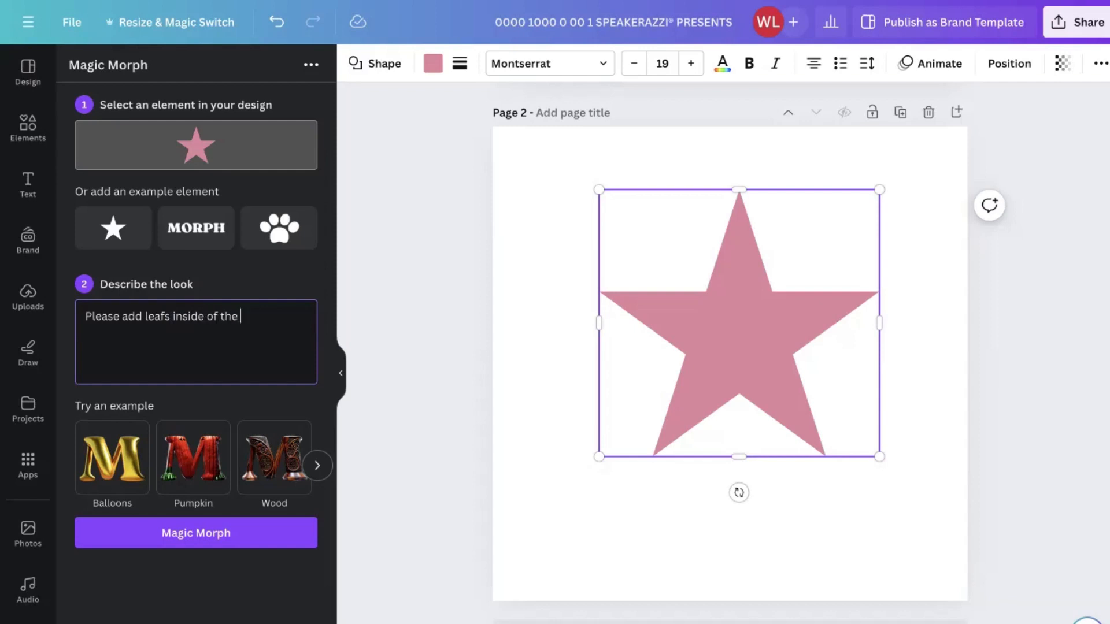
{"action": "left_click", "coordinate": [181, 541]}
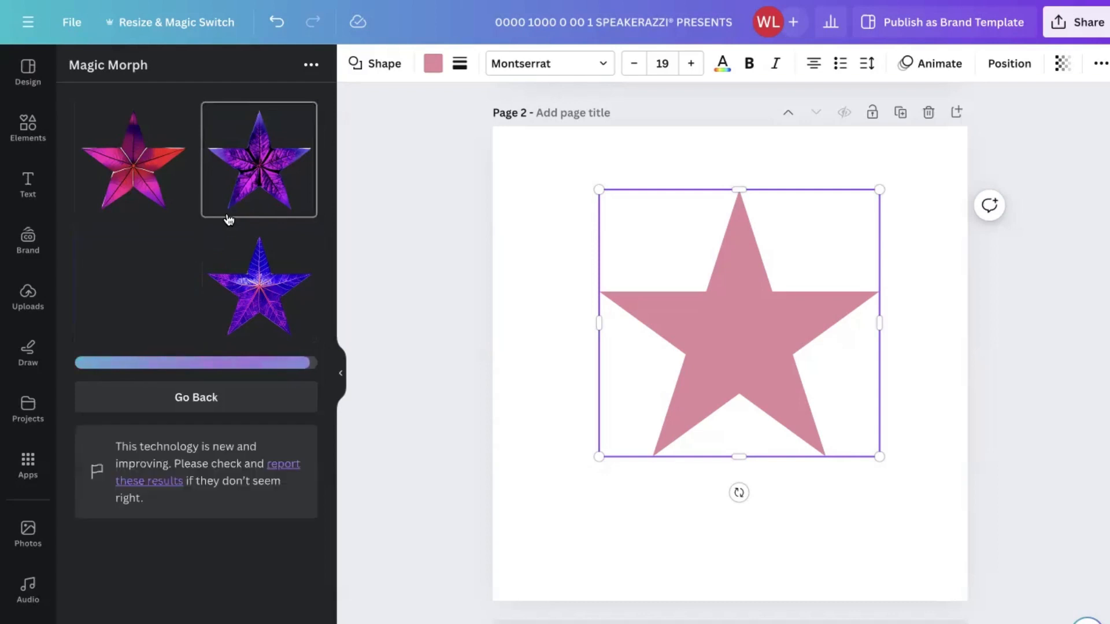
Add three of the generated leaf star variations to page 2 and spread them around the plain pink star
{"action": "left_click", "coordinate": [169, 187]}
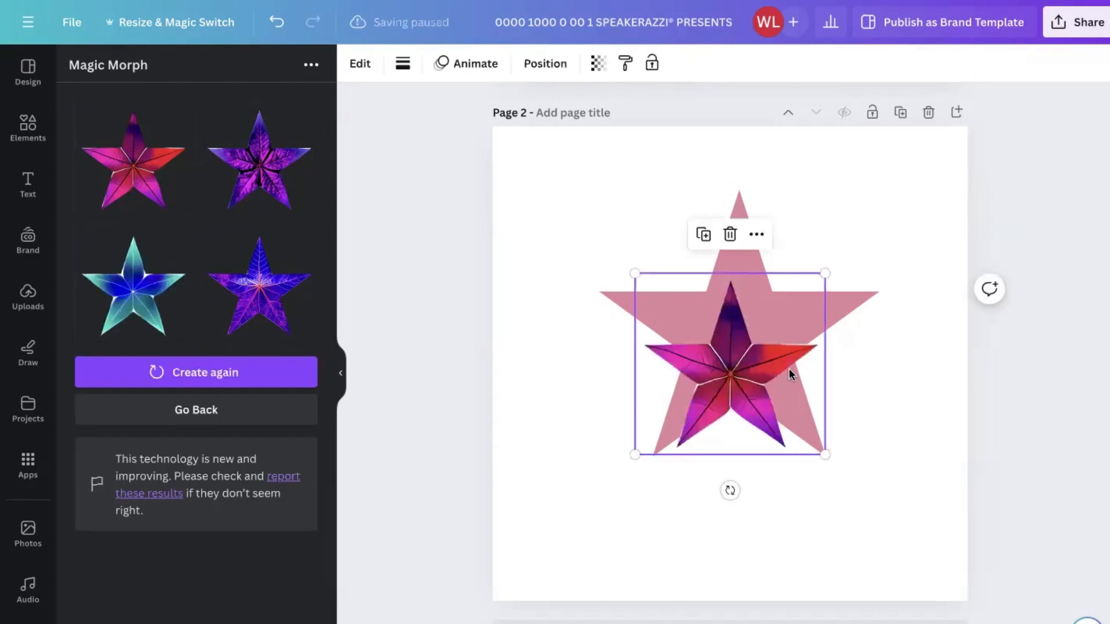
{"action": "left_click_drag", "start_coordinate": [790, 375], "coordinate": [695, 513]}
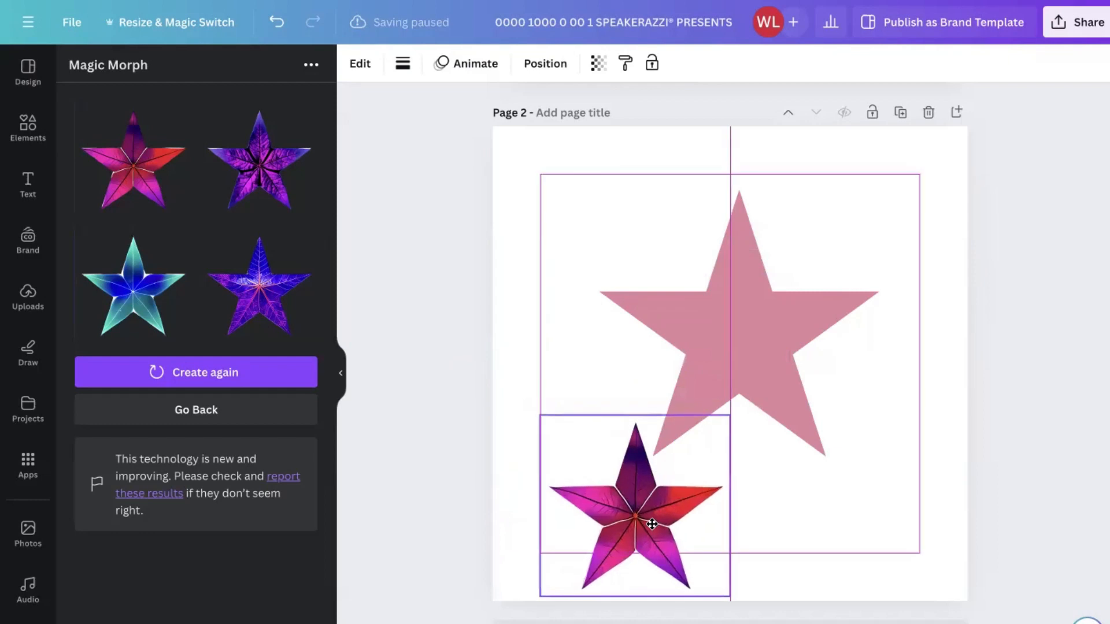
{"action": "left_click", "coordinate": [254, 145]}
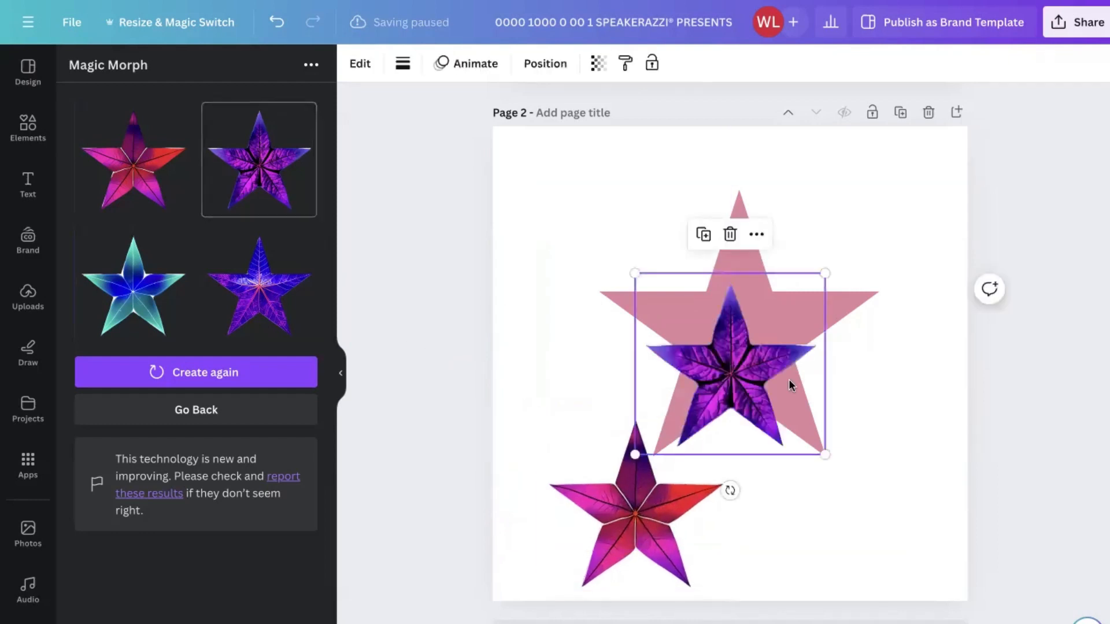
{"action": "left_click_drag", "start_coordinate": [791, 386], "coordinate": [639, 254]}
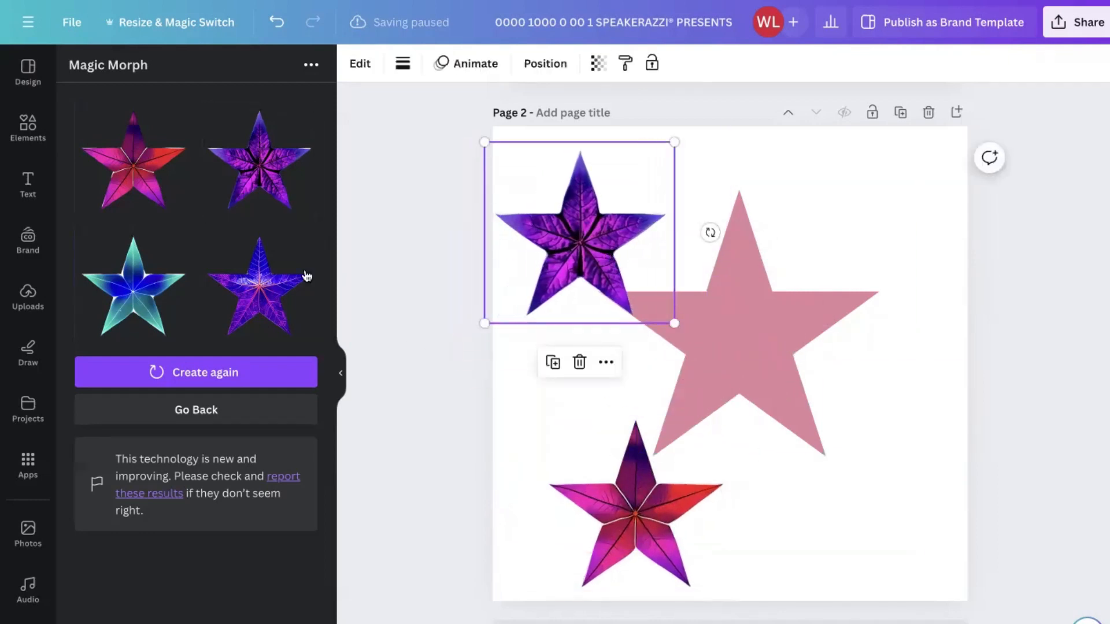
{"action": "left_click", "coordinate": [262, 293]}
{"action": "left_click_drag", "start_coordinate": [688, 336], "coordinate": [835, 414]}
Delete all the stars from page 2 and leave the Magic Morph results
{"action": "left_click_drag", "start_coordinate": [455, 139], "coordinate": [990, 515]}
{"action": "key", "text": "Delete"}
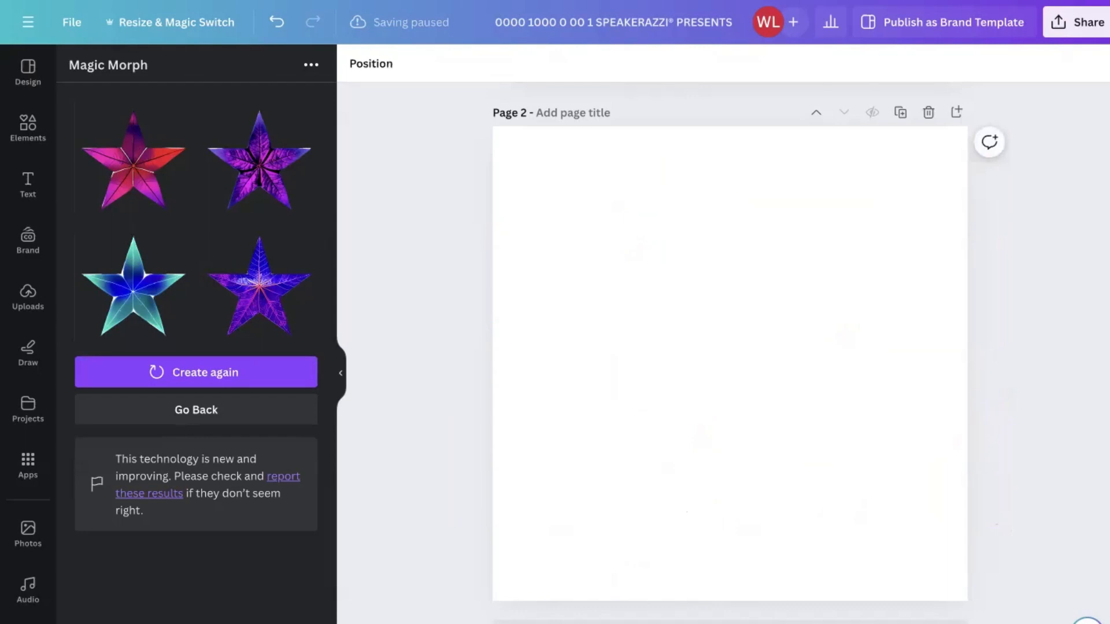
{"action": "left_click", "coordinate": [251, 420]}
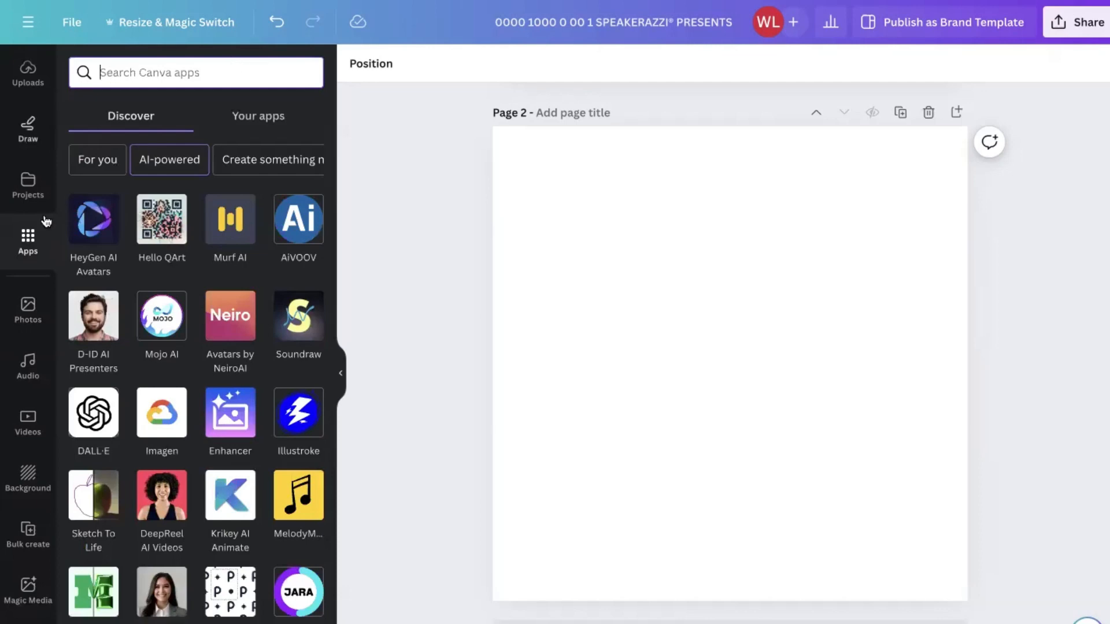
Search the Canva apps for "magic media" and open Magic Media
{"action": "left_click", "coordinate": [26, 245]}
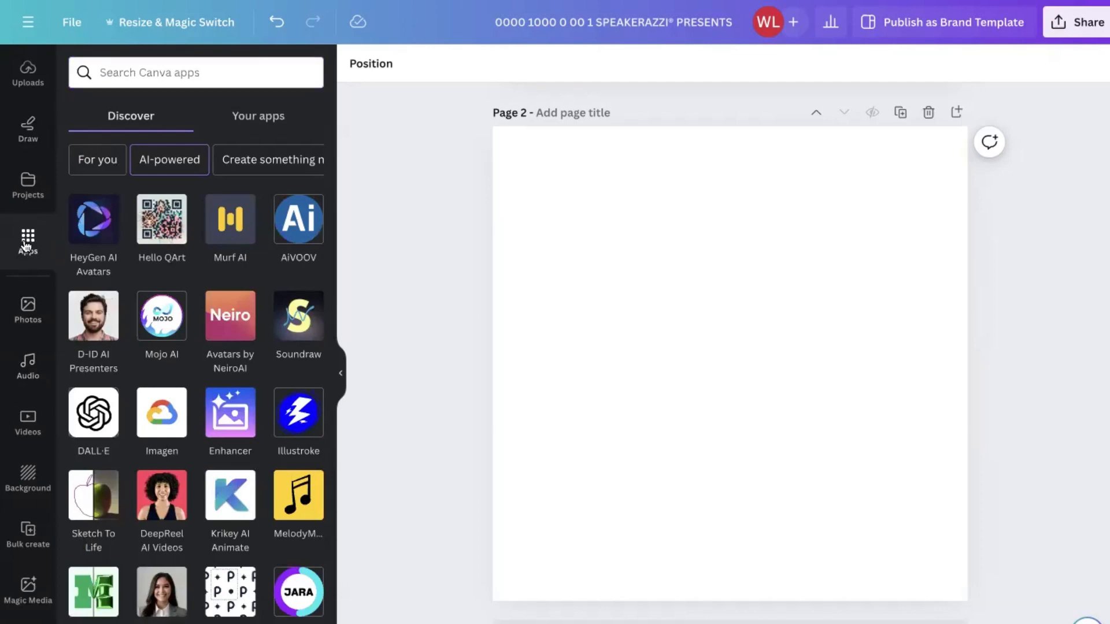
{"action": "left_click", "coordinate": [154, 72]}
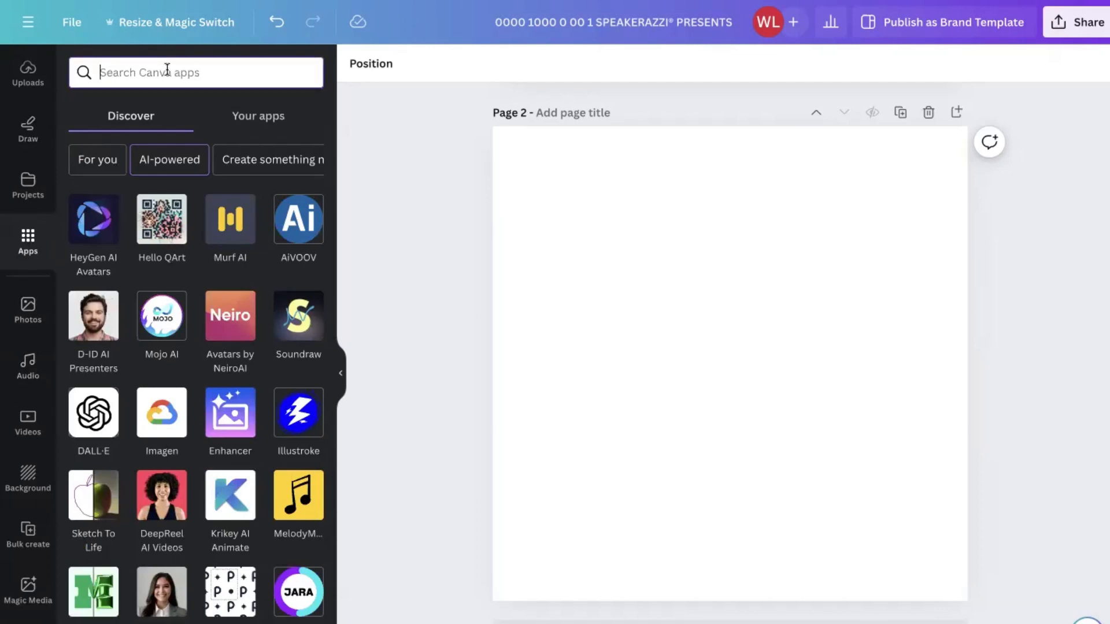
{"action": "type", "text": "magic"}
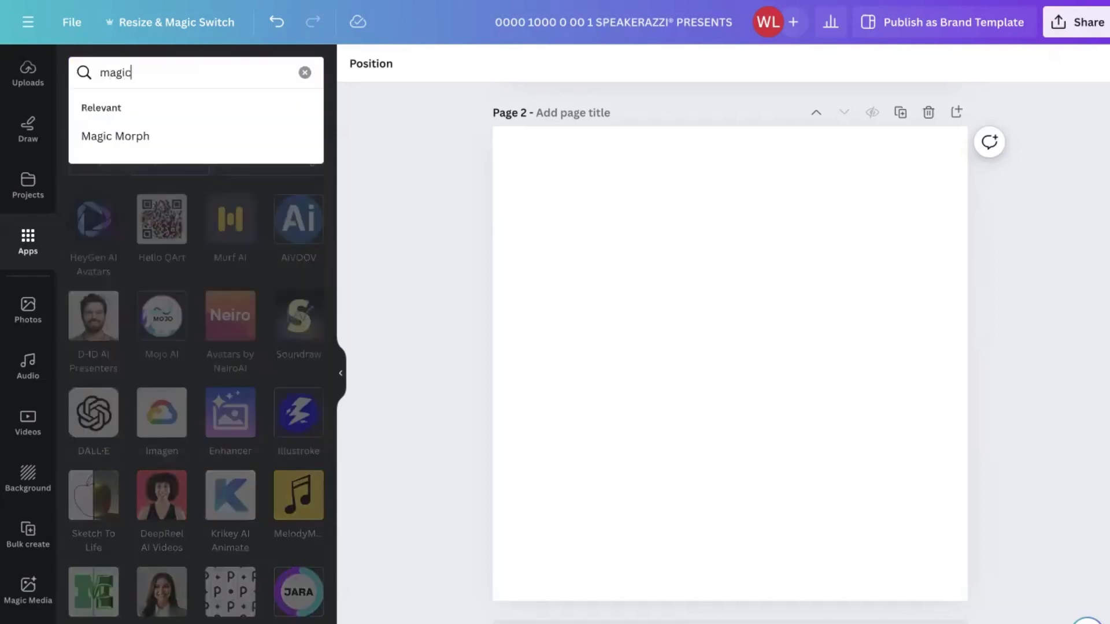
{"action": "type", "text": " media"}
{"action": "key", "text": "Return"}
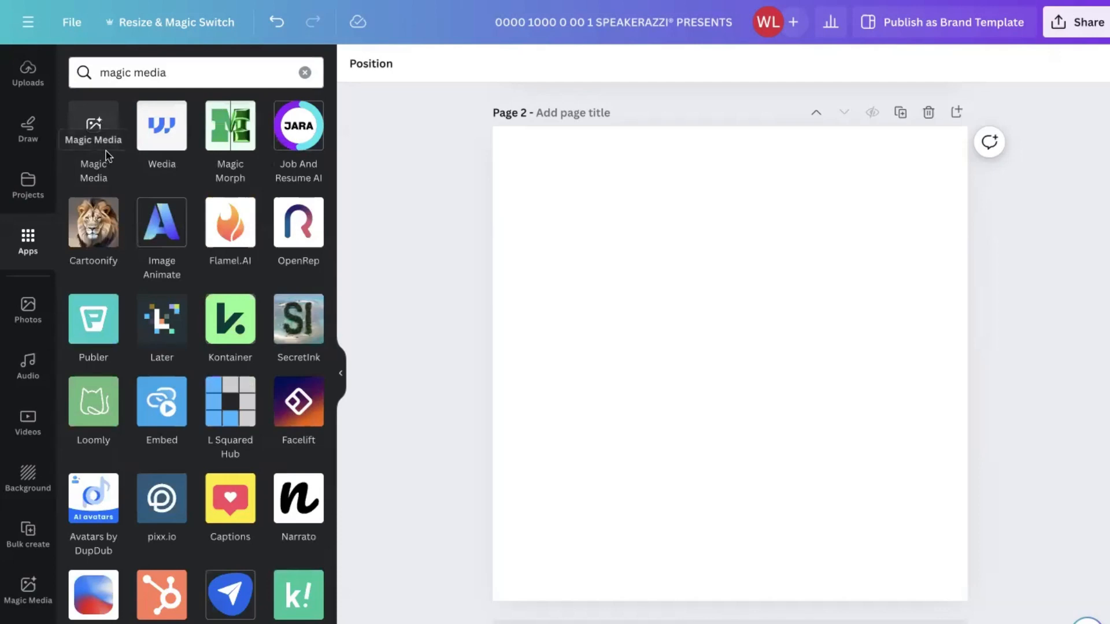
{"action": "left_click", "coordinate": [100, 132]}
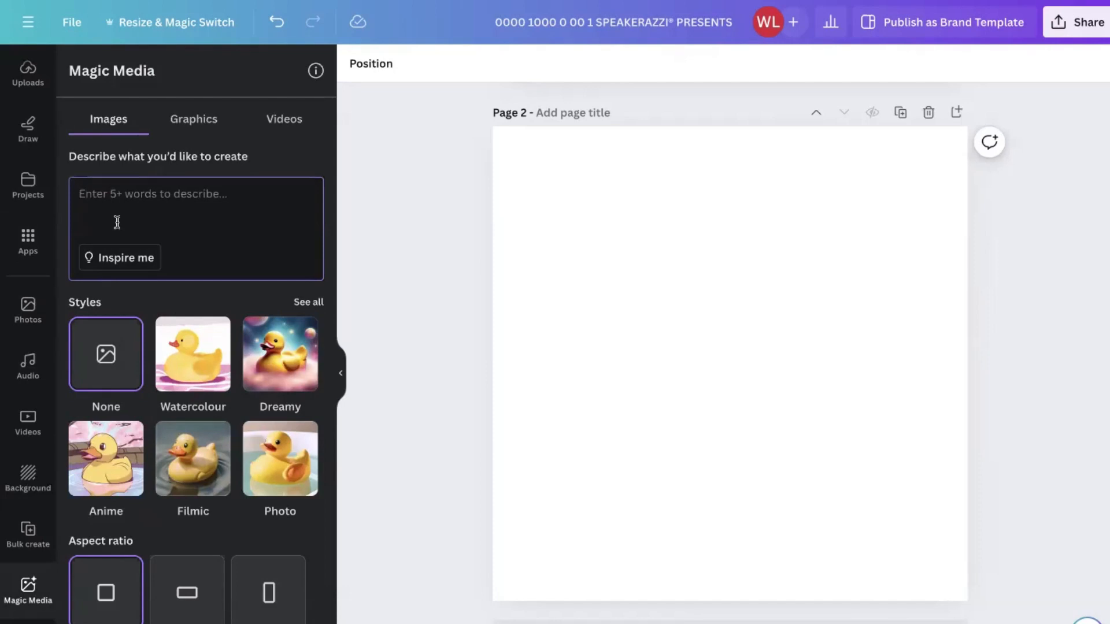
Generate images with the prompt "A african american woman in a pink dress speaking to a crowd of women"
{"action": "type", "text": "A "}
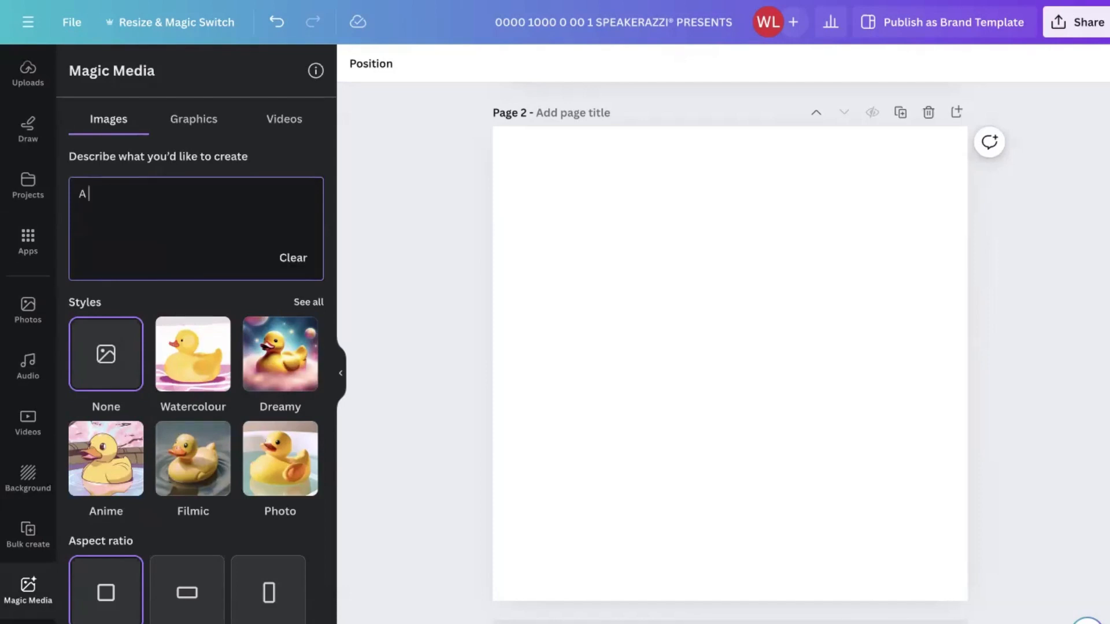
{"action": "type", "text": "african american woman in a pi"}
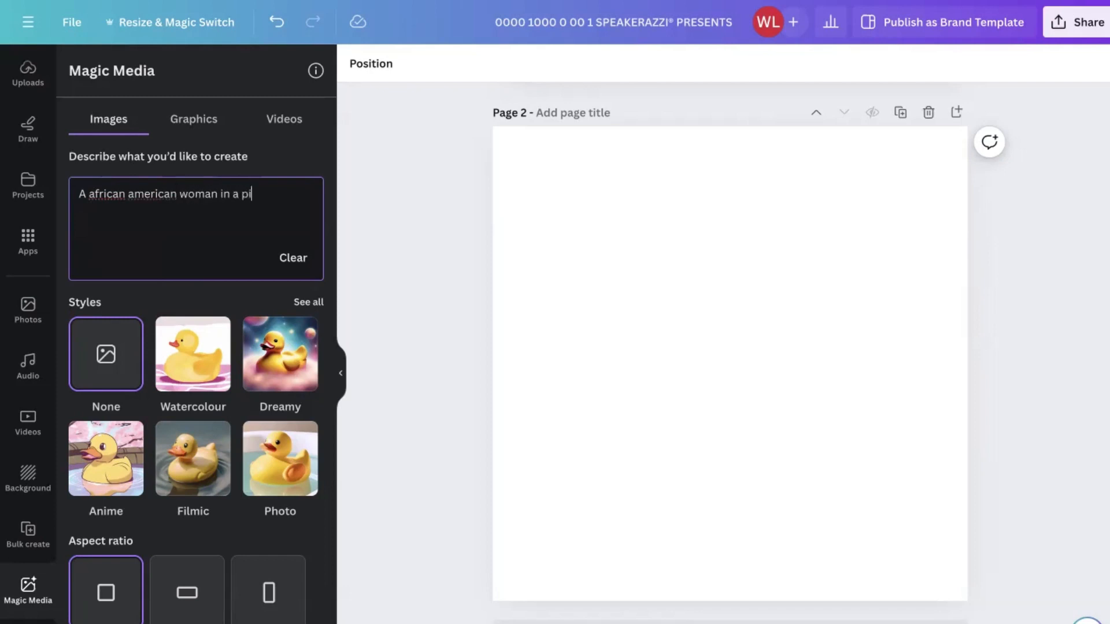
{"action": "type", "text": "nk dress speaking"}
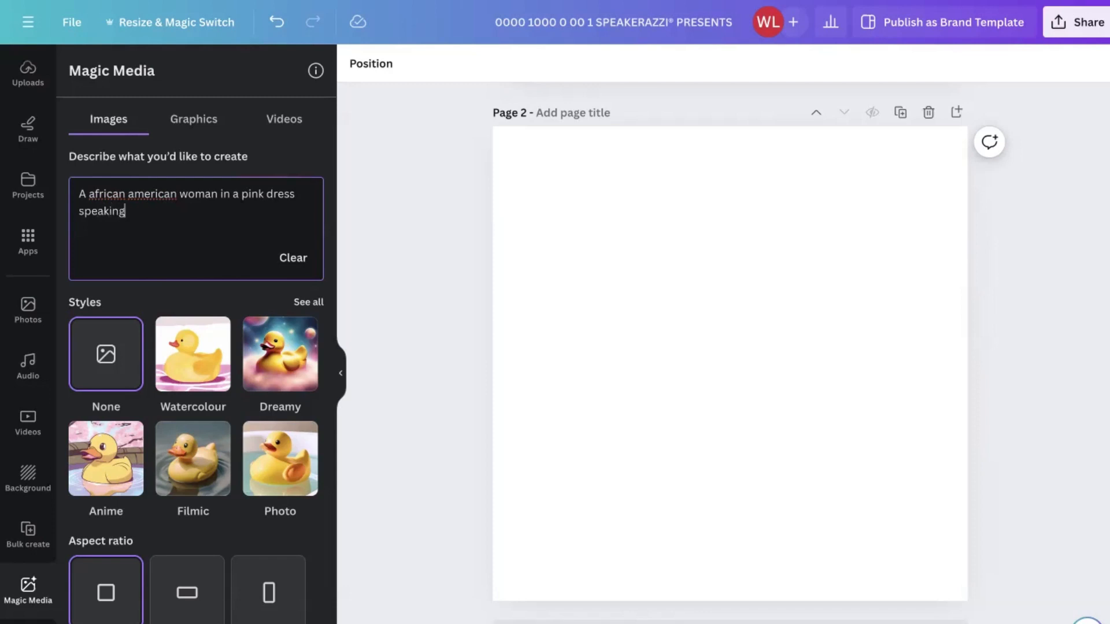
{"action": "type", "text": " to a crow o"}
{"action": "type", "text": "f wwom"}
{"action": "type", "text": "men"}
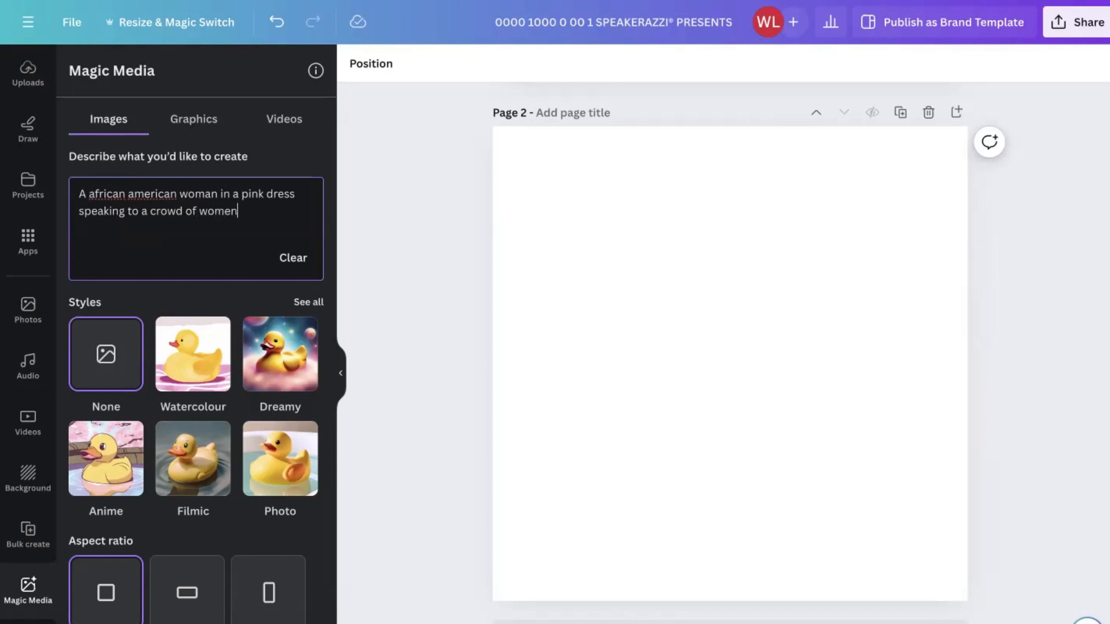
{"action": "key", "text": "Return"}
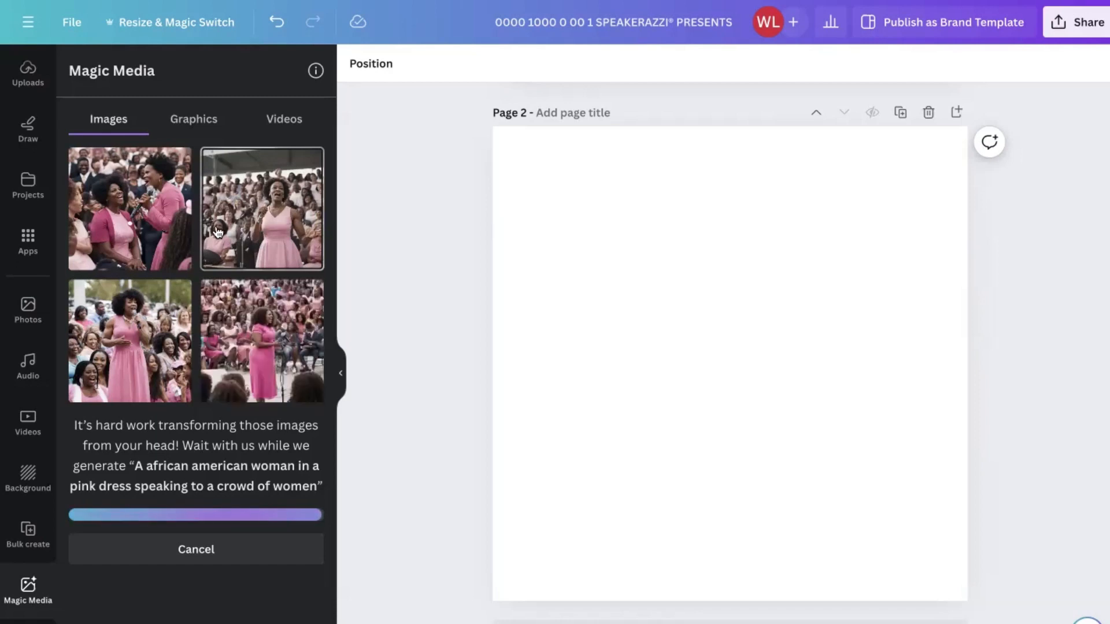
Try the four generated images on page 2, removing the first and moving the third and fourth apart for comparison
{"action": "left_click", "coordinate": [164, 222]}
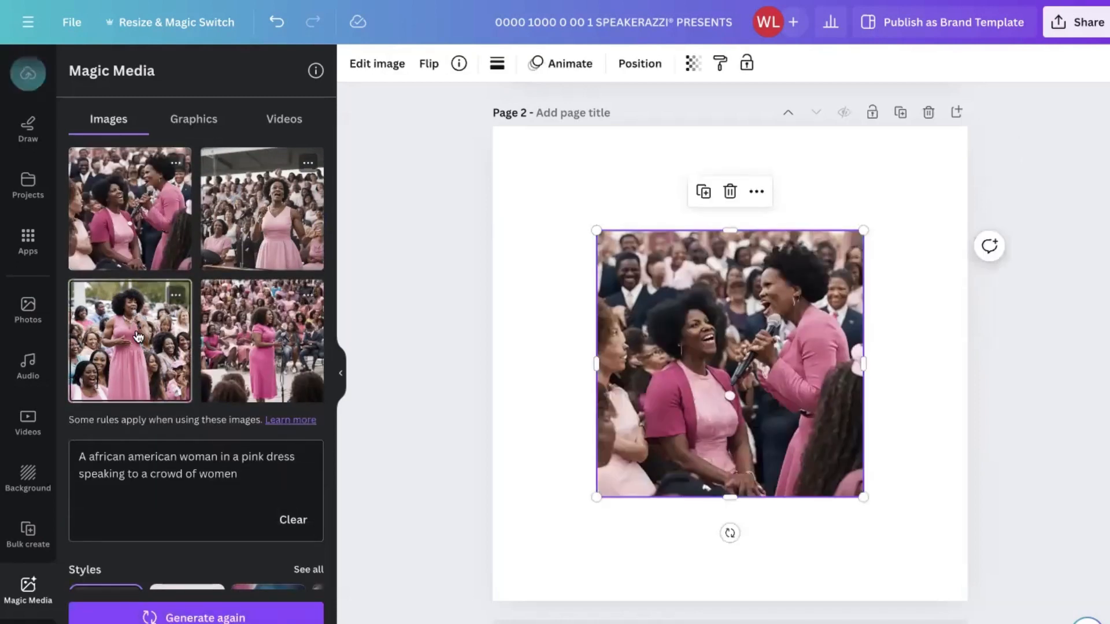
{"action": "key", "text": "Delete"}
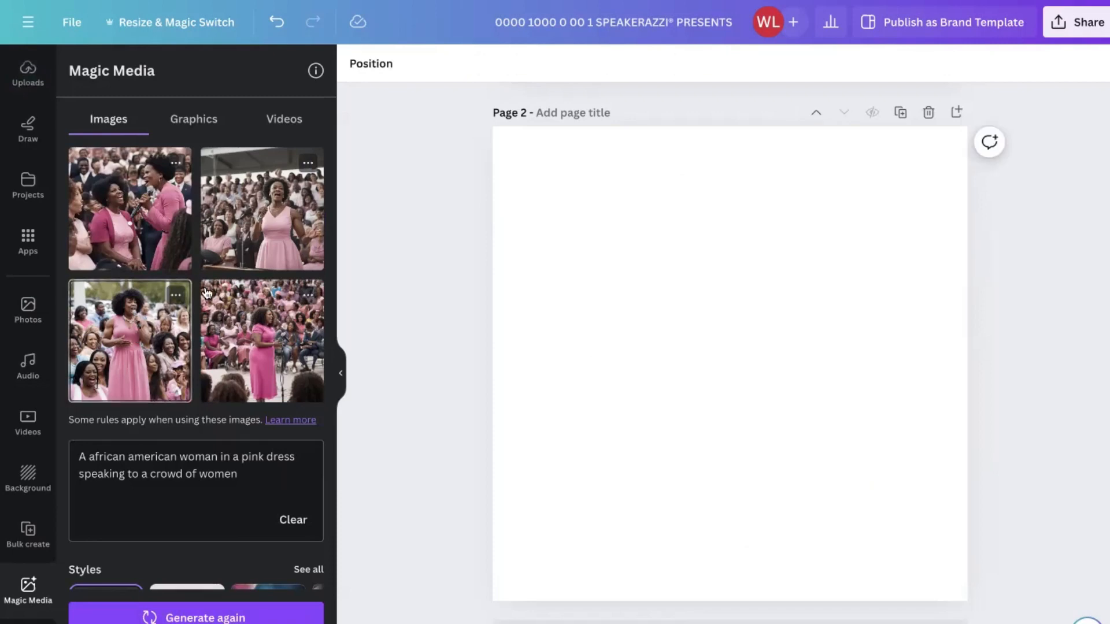
{"action": "left_click", "coordinate": [245, 237]}
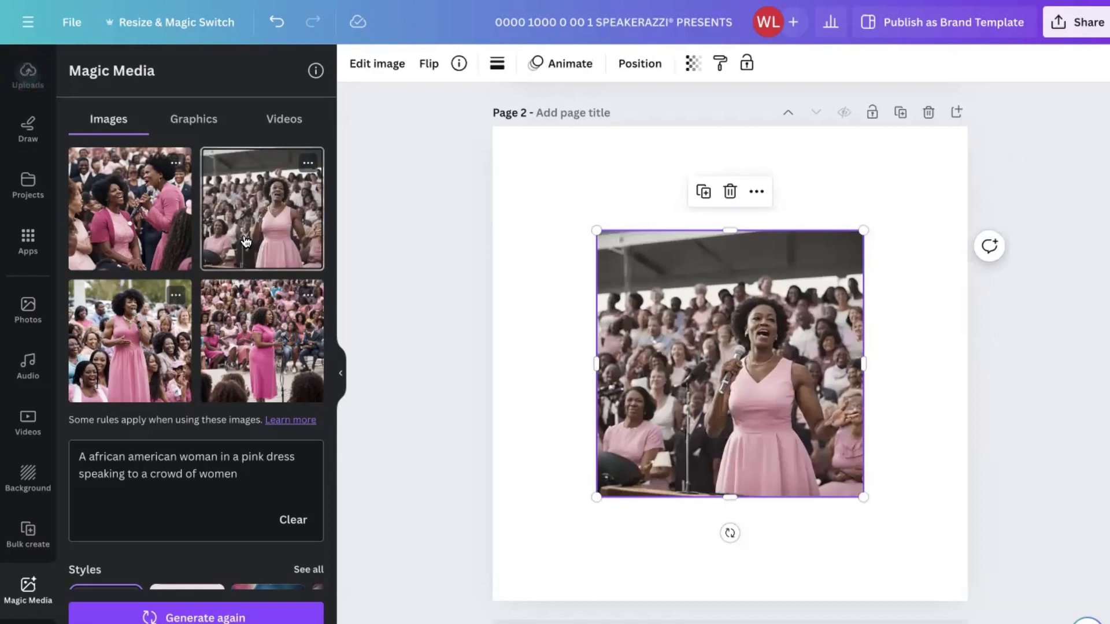
{"action": "left_click", "coordinate": [174, 348]}
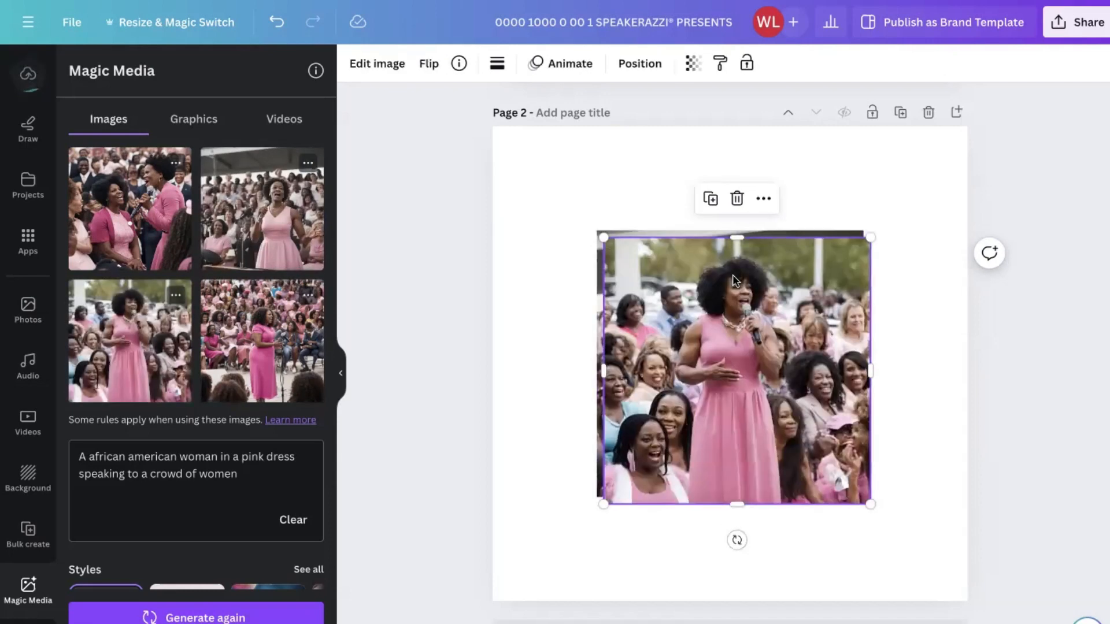
{"action": "left_click_drag", "start_coordinate": [694, 371], "coordinate": [683, 417]}
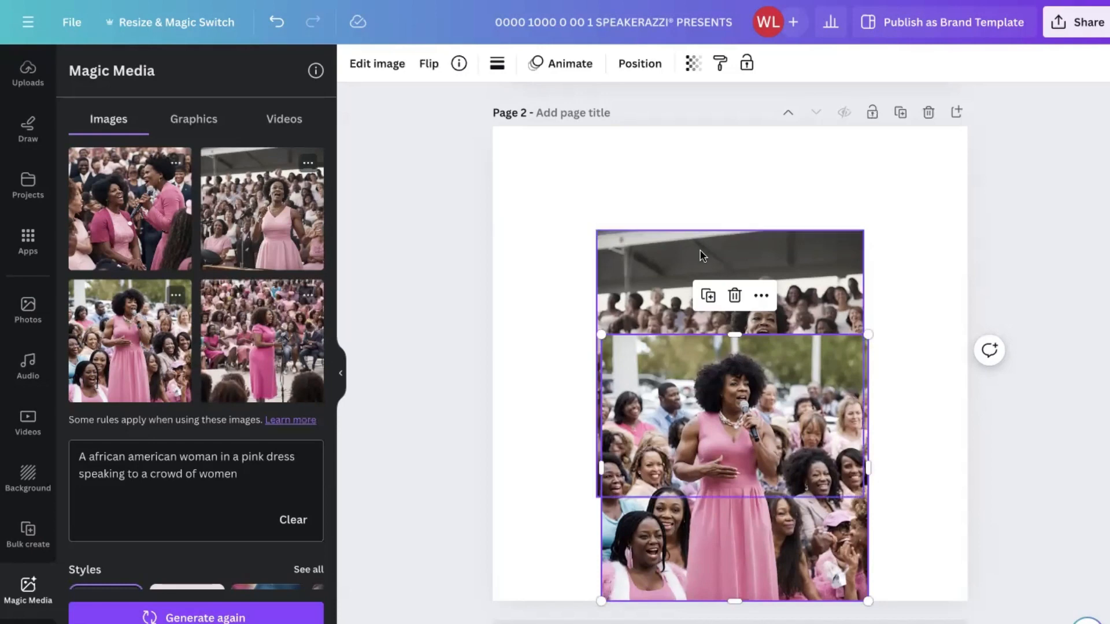
{"action": "left_click", "coordinate": [287, 358]}
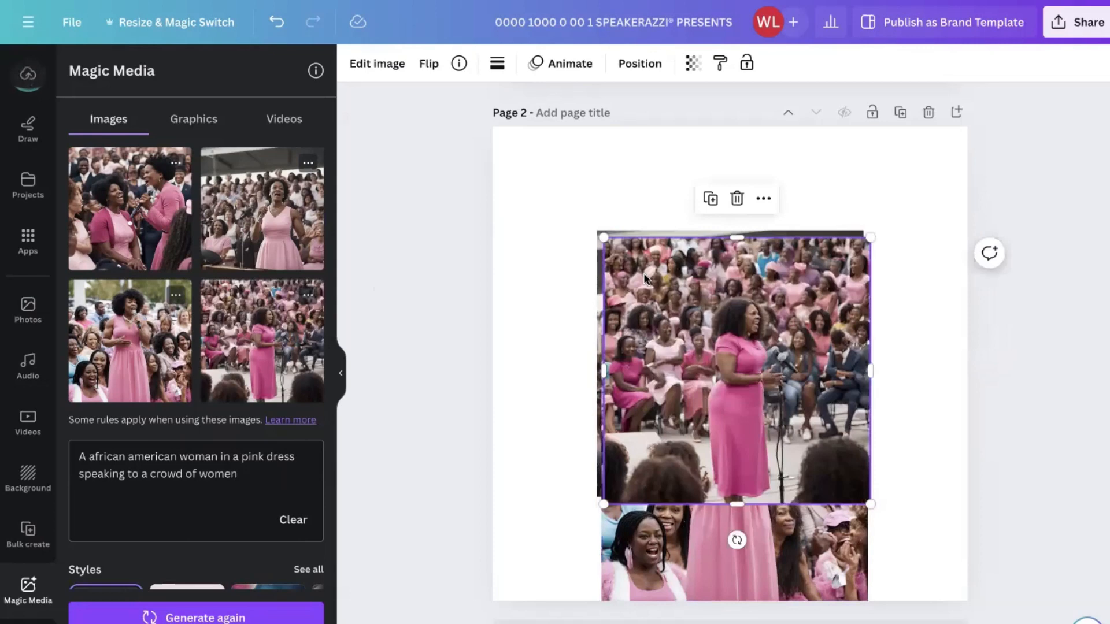
{"action": "left_click_drag", "start_coordinate": [644, 273], "coordinate": [560, 214]}
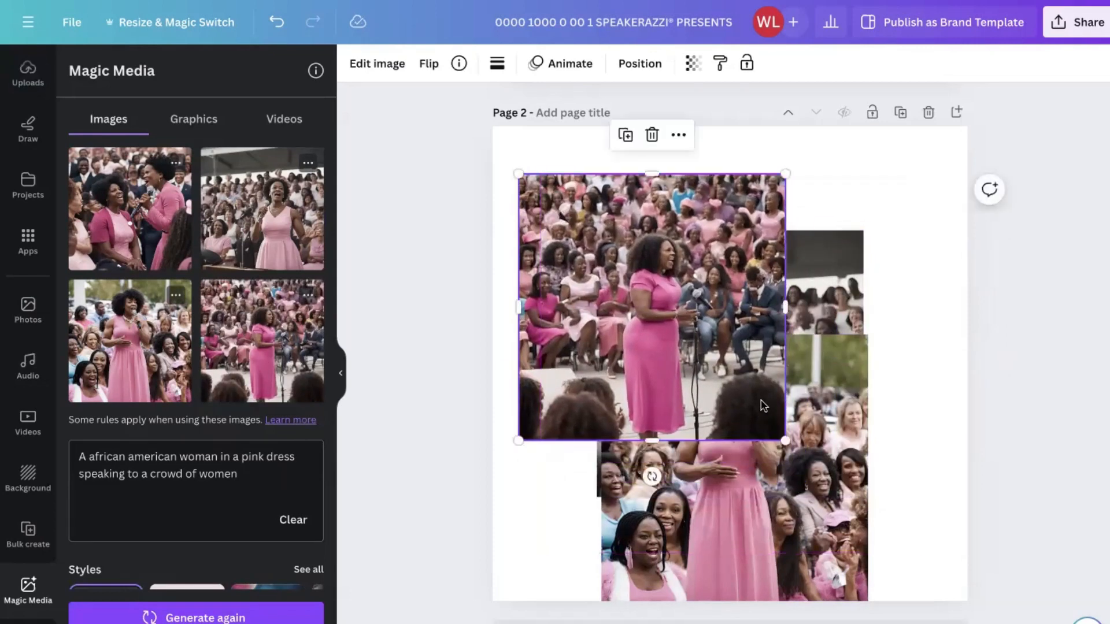
Delete the second and third generated images from page 2, keeping the speaker shown in profile before the seated crowd
{"action": "left_click", "coordinate": [750, 510]}
{"action": "key", "text": "Delete"}
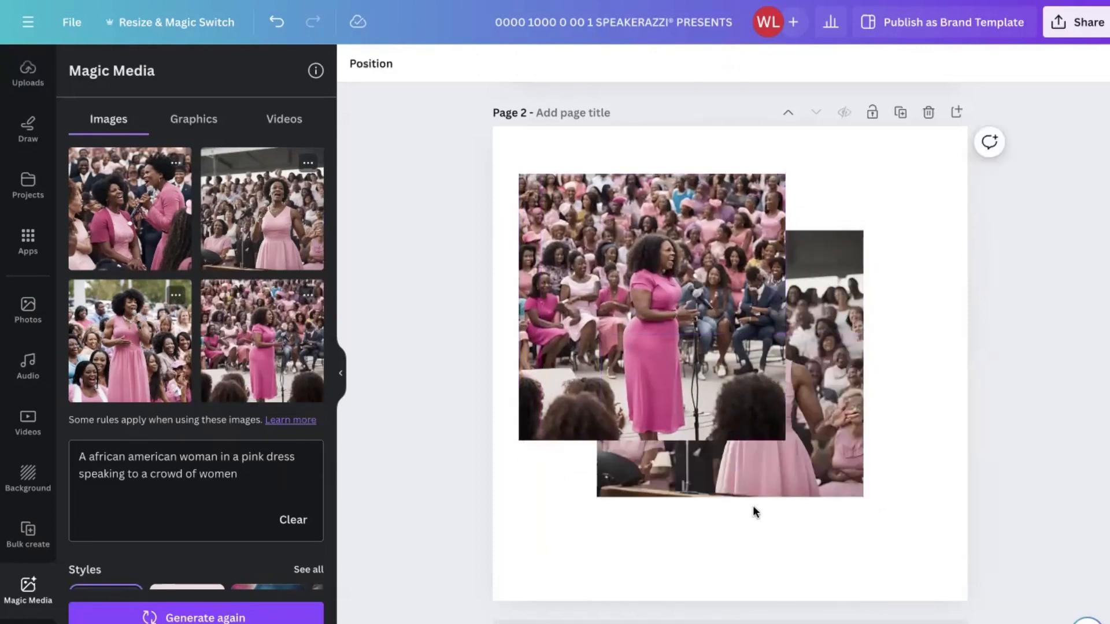
{"action": "left_click", "coordinate": [851, 422]}
{"action": "key", "text": "Delete"}
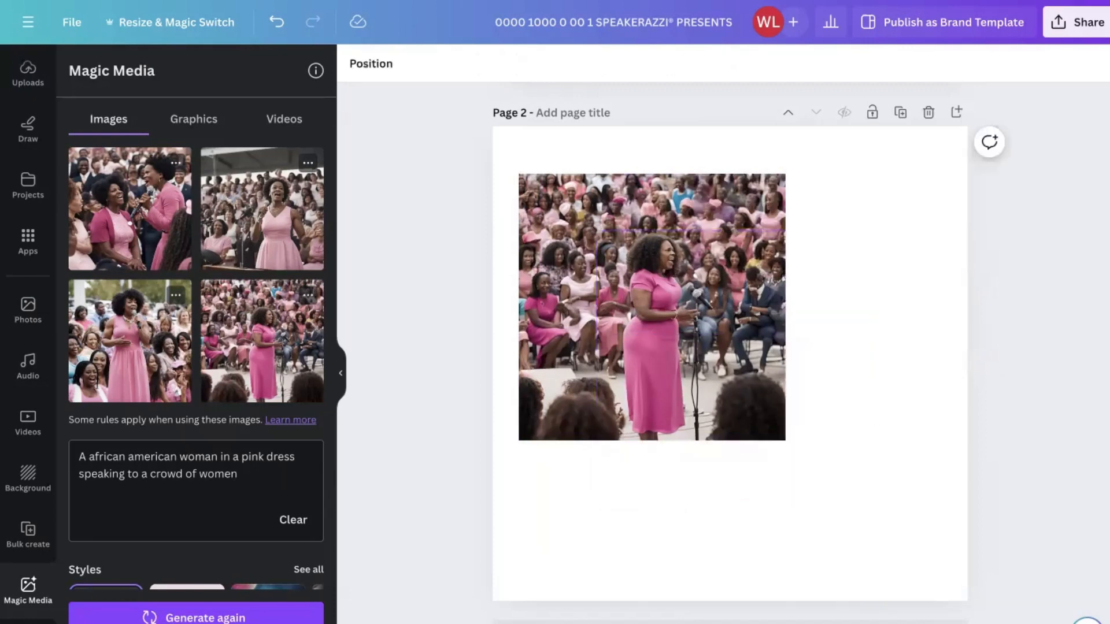
Enlarge the remaining speaker image and reposition it to cover the whole of page 2
{"action": "left_click", "coordinate": [778, 433]}
{"action": "left_click_drag", "start_coordinate": [784, 440], "coordinate": [1028, 621]}
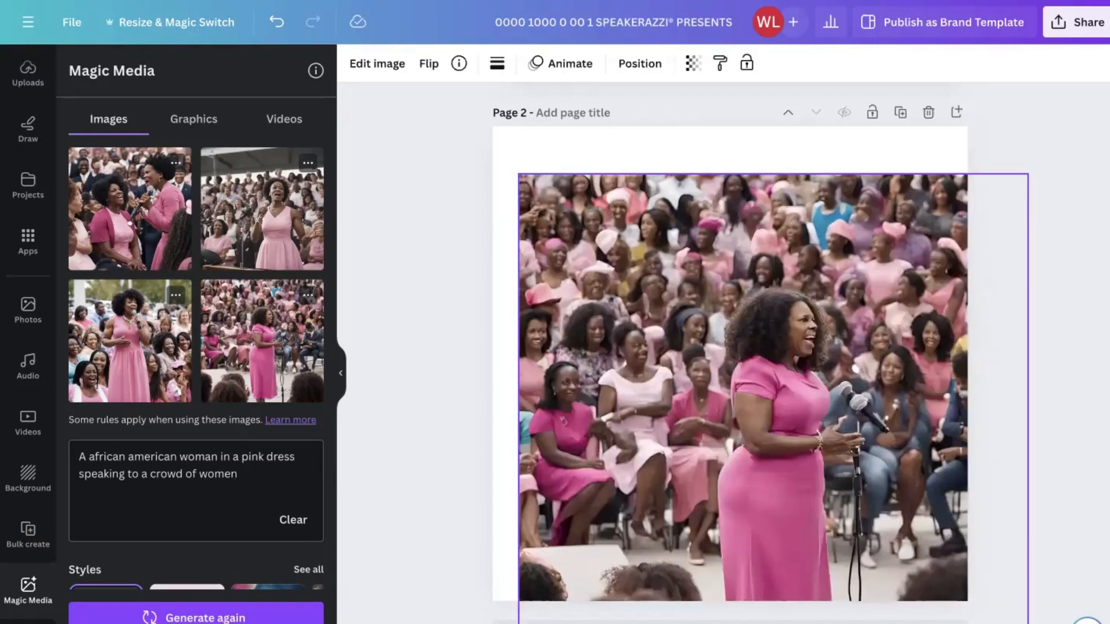
{"action": "left_click_drag", "start_coordinate": [856, 412], "coordinate": [821, 351]}
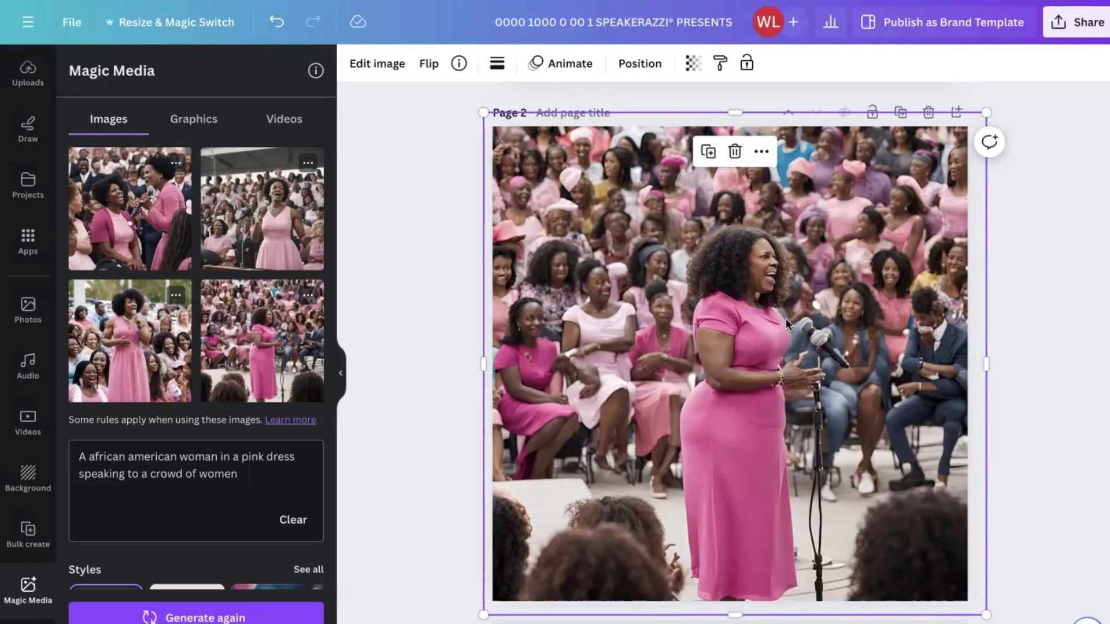
Copy the full image prompt "A african american woman in a pink dress speaking to a crowd of women" for reuse
{"action": "left_click", "coordinate": [213, 119]}
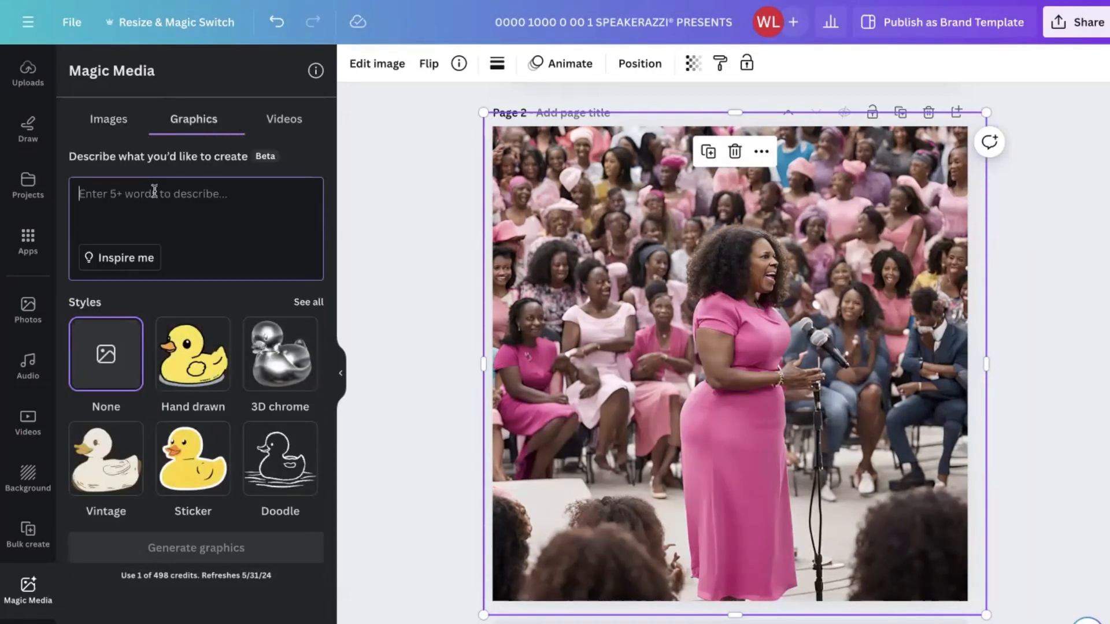
{"action": "left_click", "coordinate": [120, 120]}
{"action": "double_click", "coordinate": [129, 473]}
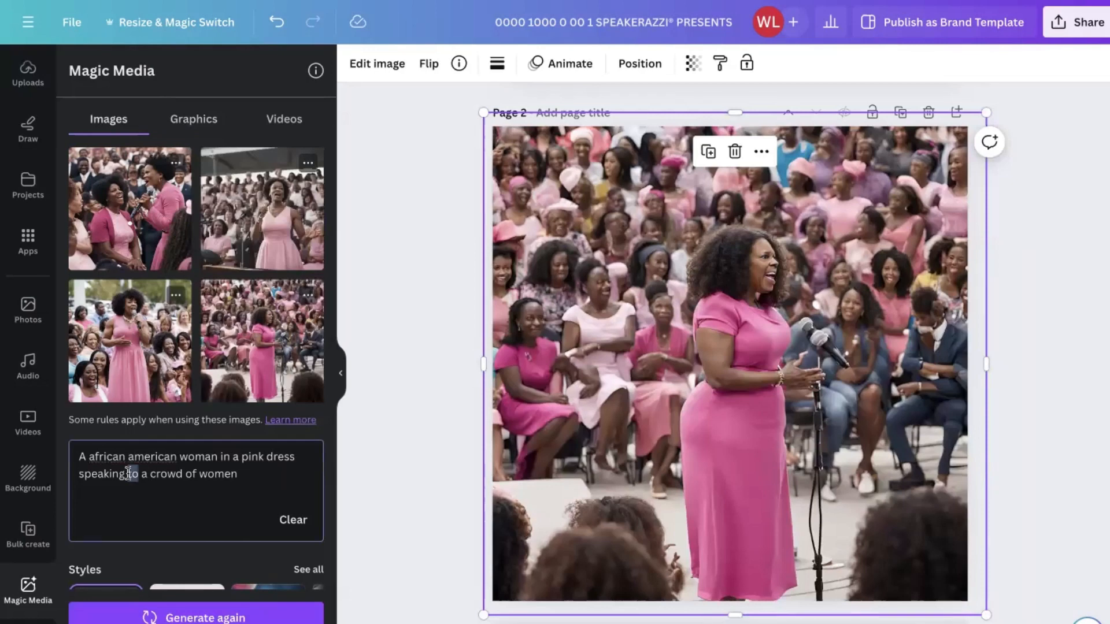
{"action": "key", "text": "ctrl+a"}
{"action": "key", "text": "ctrl+c"}
Paste the copied prompt for graphics, cut it to "A african american woman in a pink dress" and generate the graphics
{"action": "left_click", "coordinate": [194, 121]}
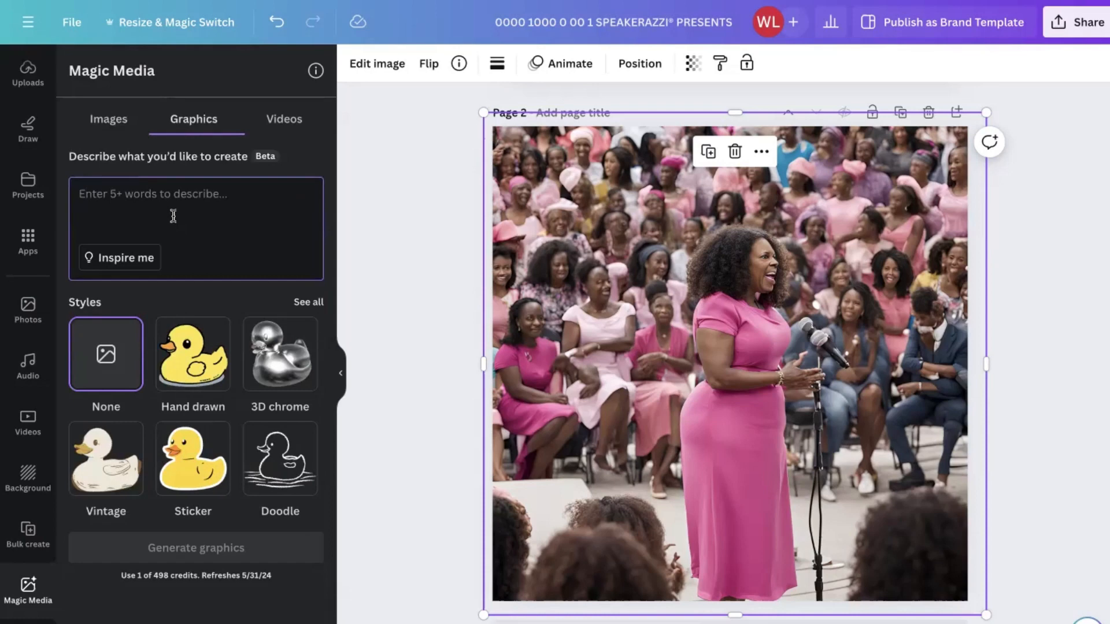
{"action": "type", "text": "a"}
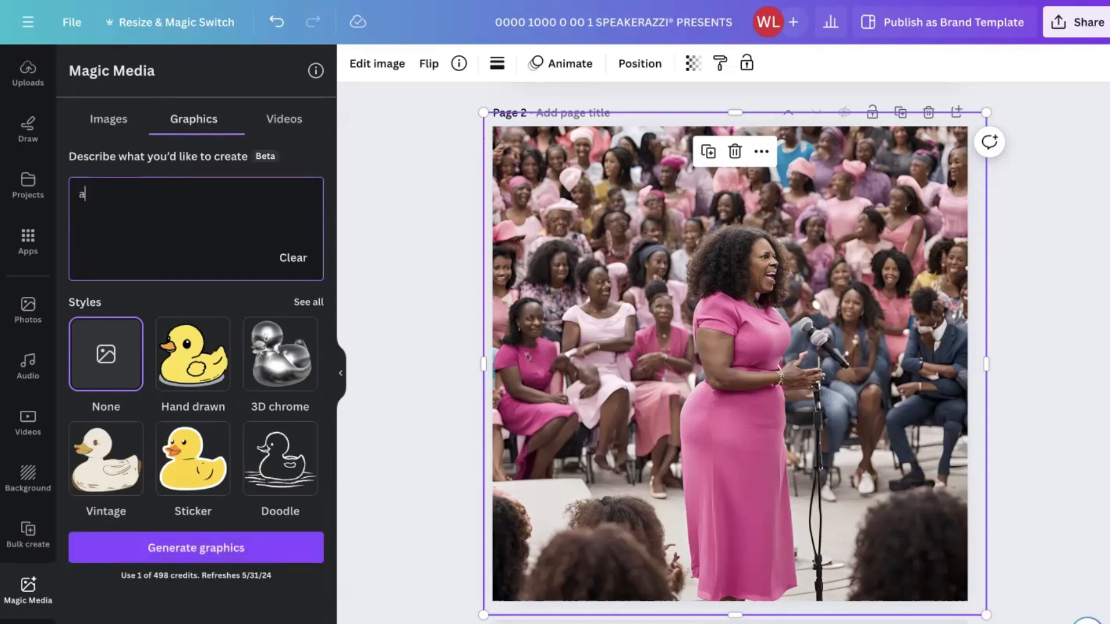
{"action": "key", "text": "BackSpace"}
{"action": "key", "text": "ctrl+v"}
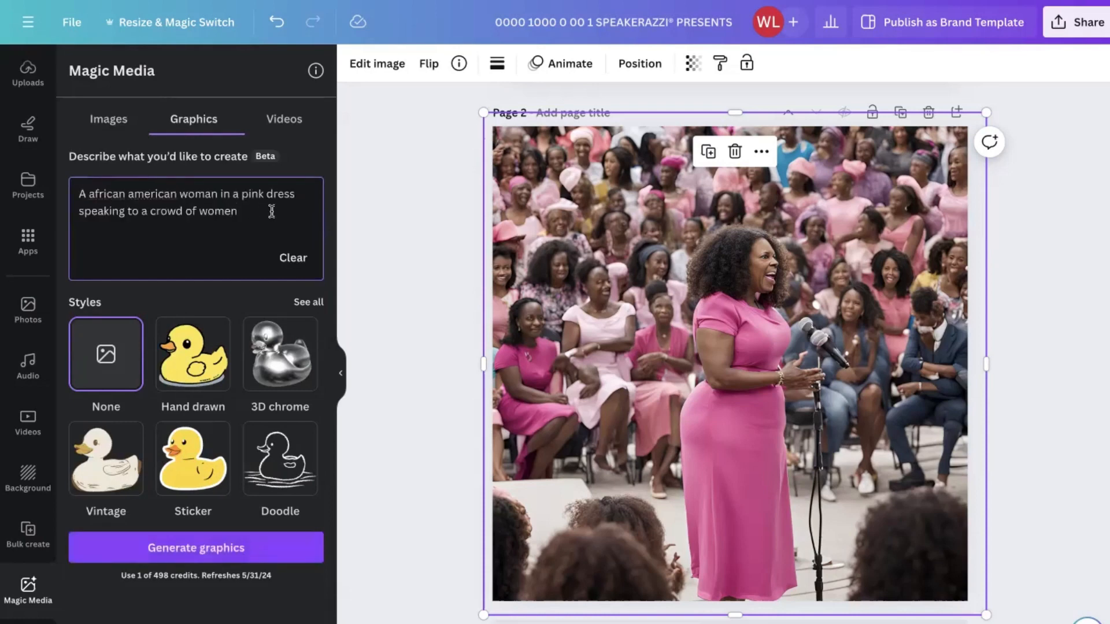
{"action": "left_click_drag", "start_coordinate": [119, 223], "coordinate": [63, 212]}
{"action": "key", "text": "BackSpace"}
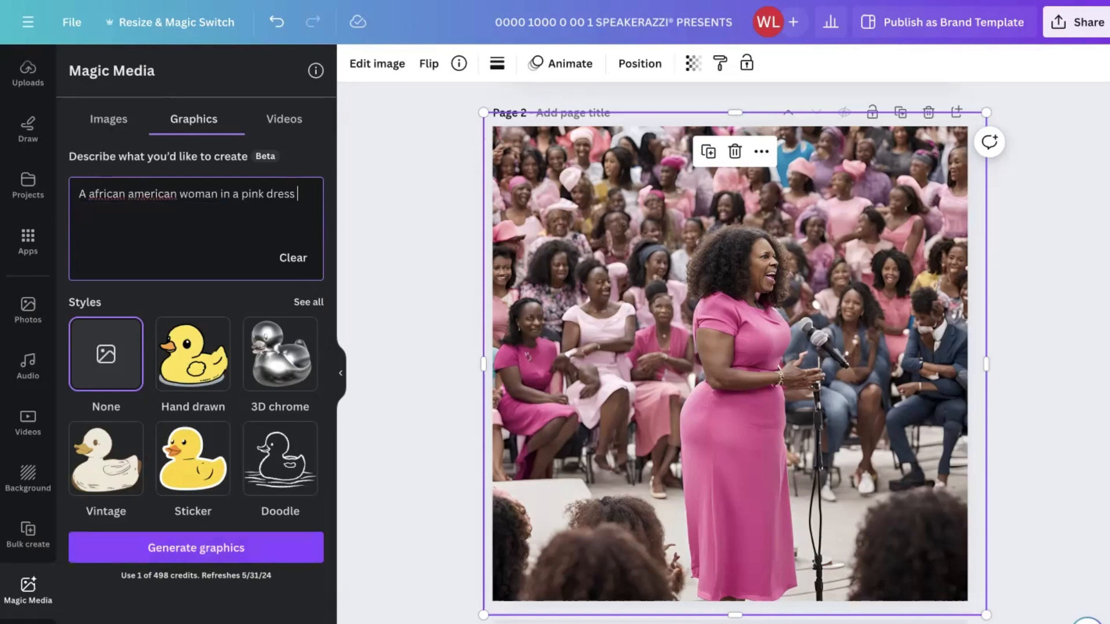
{"action": "left_click", "coordinate": [127, 554]}
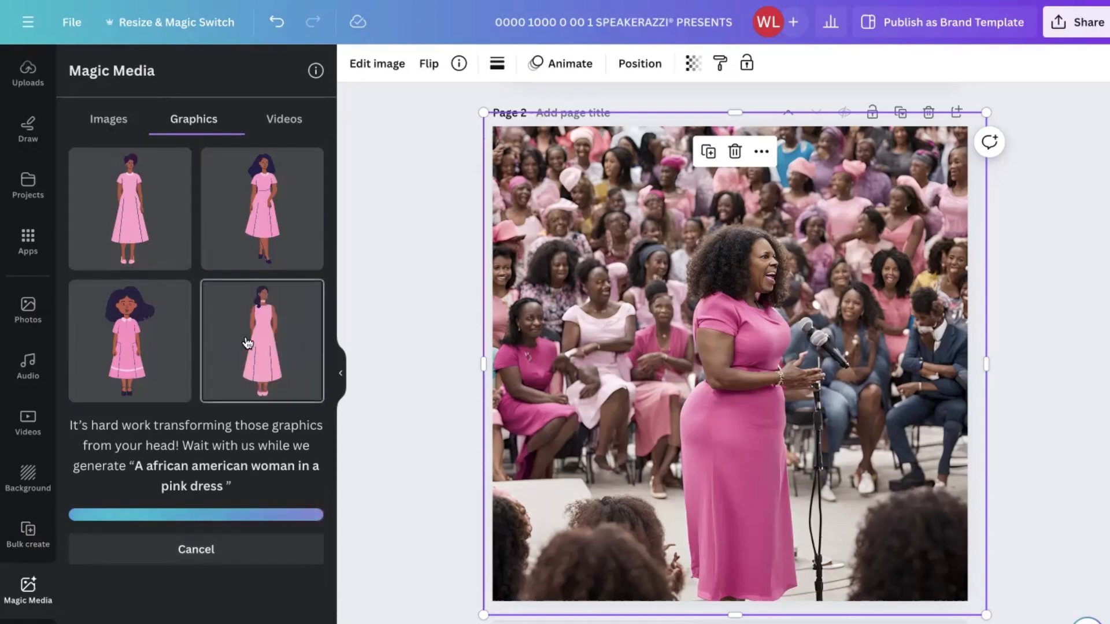
Add the fourth generated graphic to page 2, and shrink the speaker image and move it to the page's upper-left area
{"action": "left_click", "coordinate": [272, 399]}
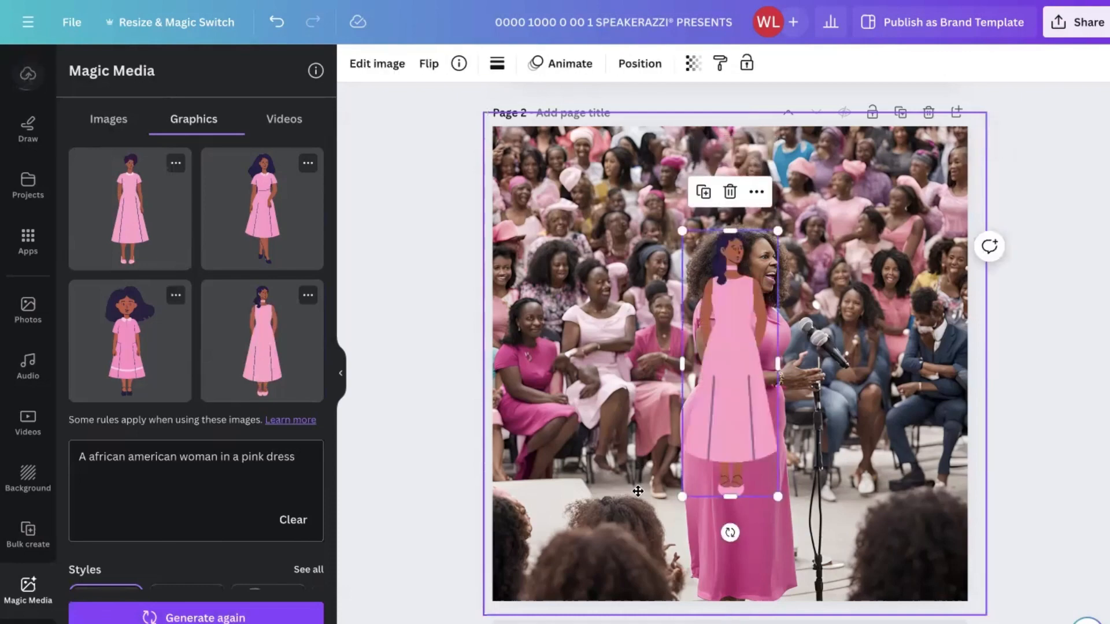
{"action": "left_click_drag", "start_coordinate": [721, 404], "coordinate": [571, 369]}
{"action": "left_click", "coordinate": [727, 311]}
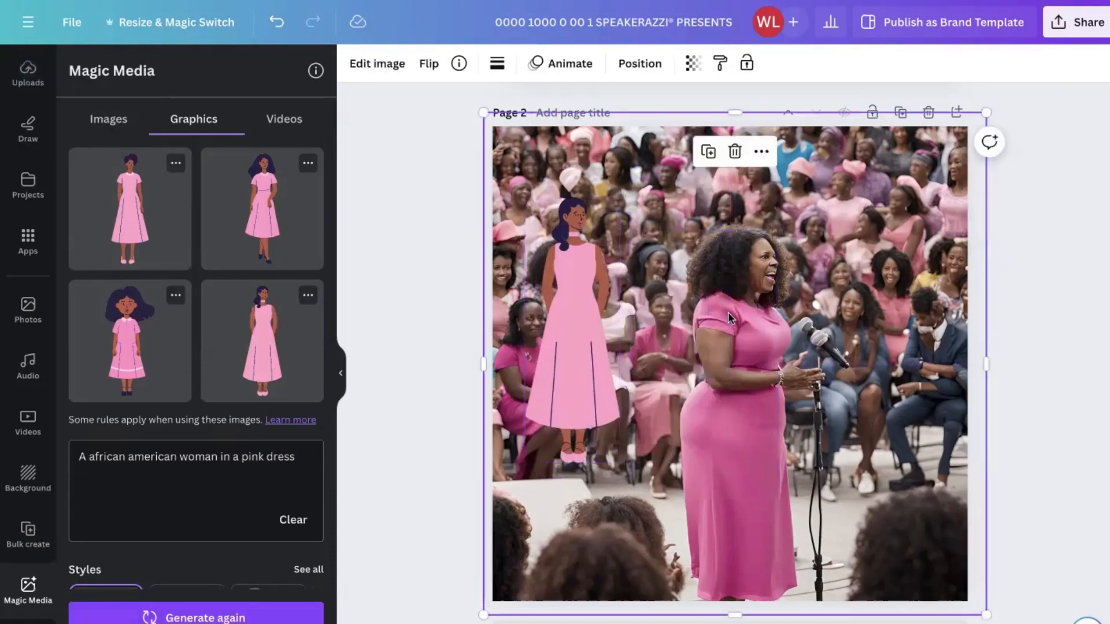
{"action": "left_click_drag", "start_coordinate": [483, 112], "coordinate": [778, 257]}
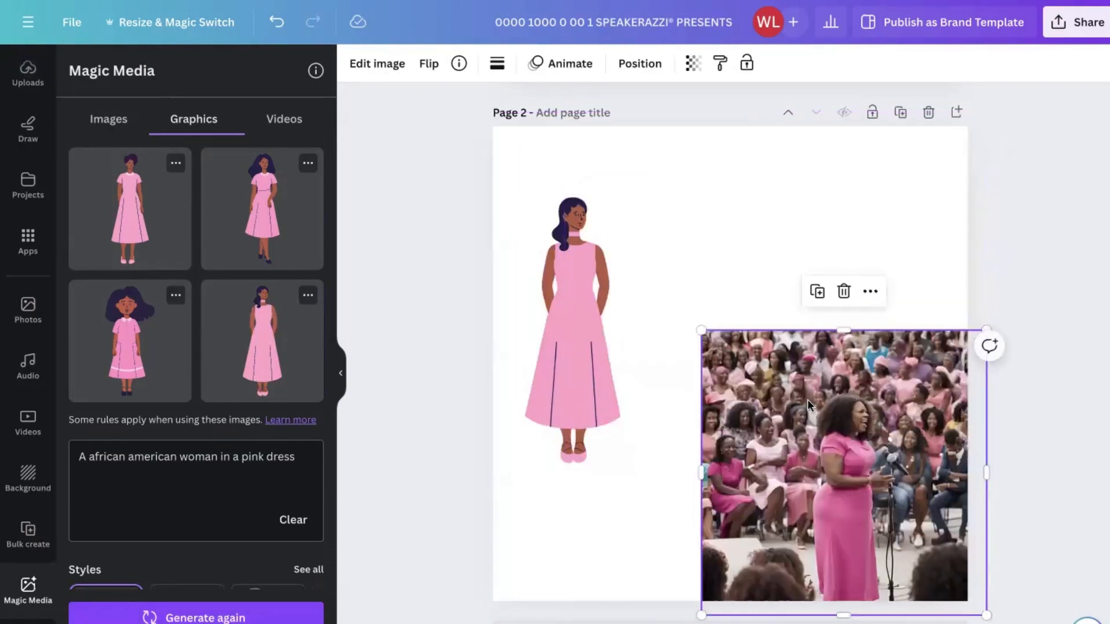
{"action": "left_click_drag", "start_coordinate": [807, 400], "coordinate": [584, 205]}
{"action": "left_click_drag", "start_coordinate": [623, 353], "coordinate": [643, 330]}
Place the pink dress graphic right of the speaker image, leaving a small margin between the image and the page edges
{"action": "left_click", "coordinate": [557, 449]}
{"action": "left_click_drag", "start_coordinate": [572, 405], "coordinate": [855, 342]}
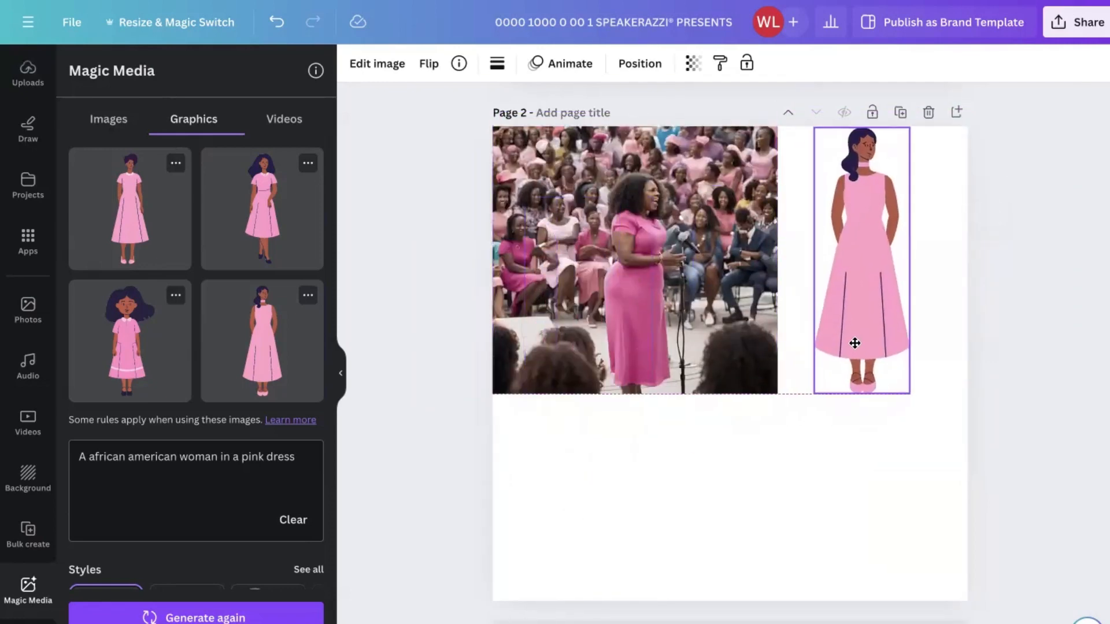
{"action": "left_click_drag", "start_coordinate": [653, 312], "coordinate": [670, 343]}
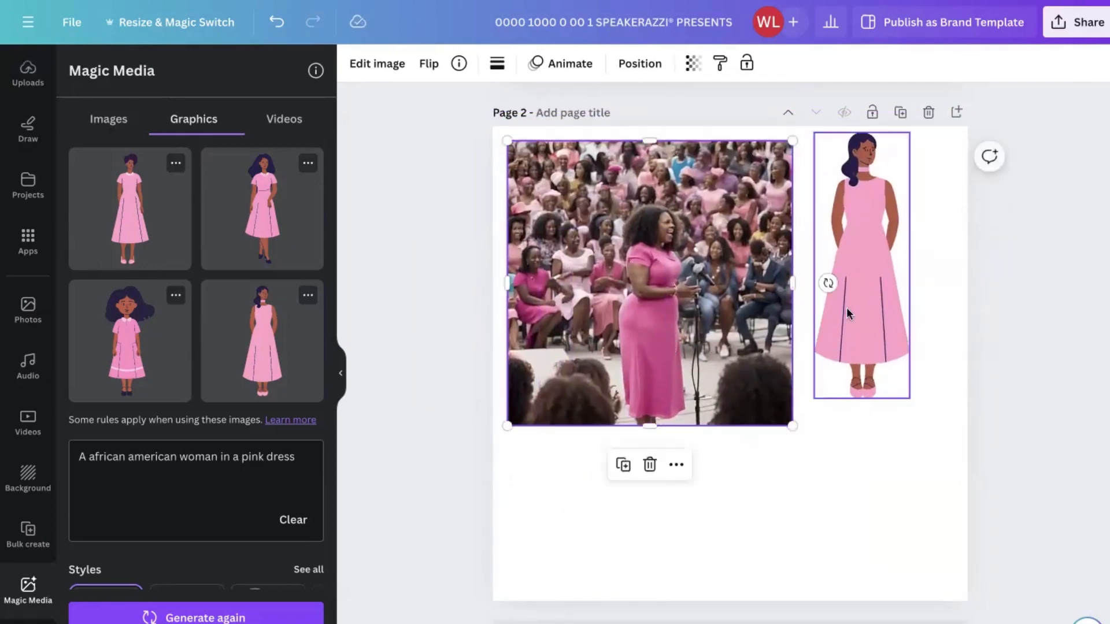
{"action": "left_click_drag", "start_coordinate": [846, 307], "coordinate": [834, 331]}
Generate a video with the prompt "A african american woman in a pink dress speaking to a crowd of women"
{"action": "left_click", "coordinate": [284, 122]}
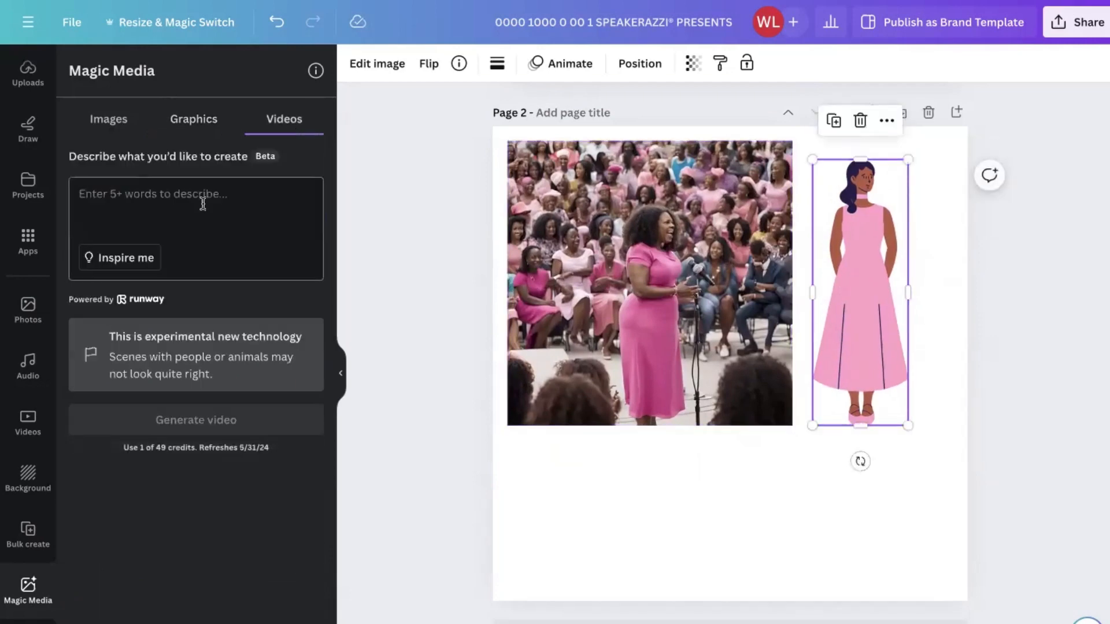
{"action": "key", "text": "ctrl+v"}
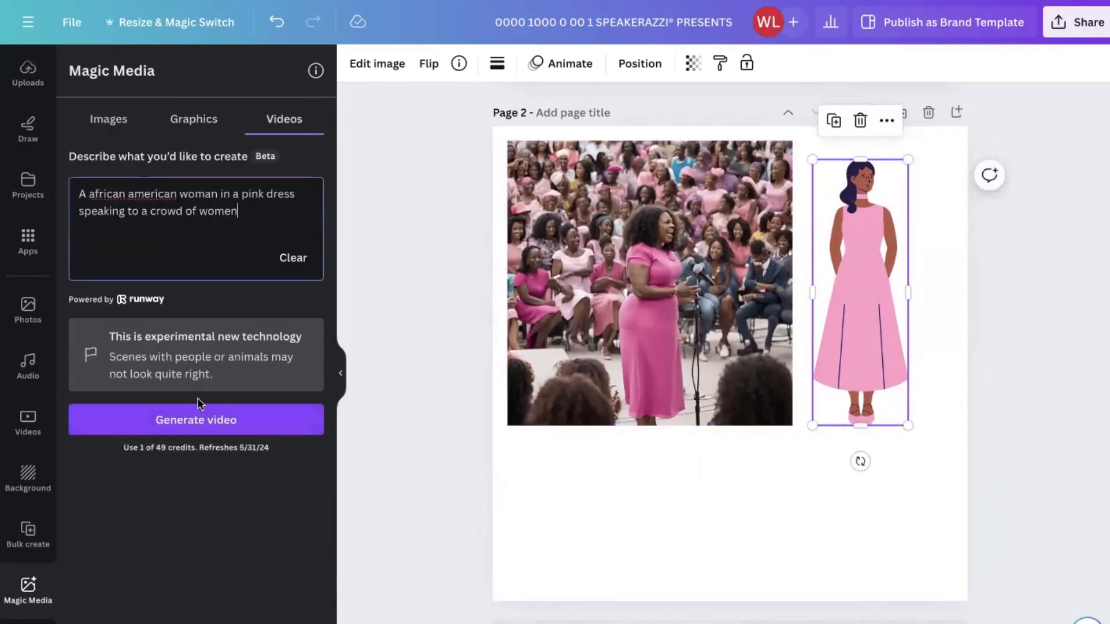
{"action": "left_click", "coordinate": [196, 420]}
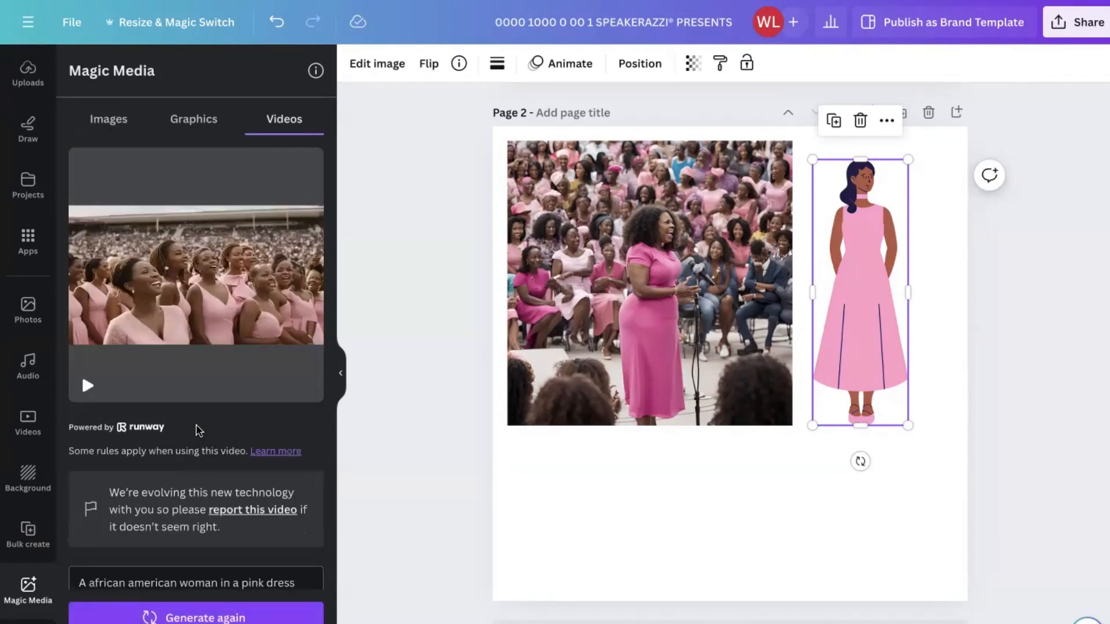
Add the generated crowd video to page 2 and resize it across the lower part of the page
{"action": "mouse_move", "coordinate": [190, 302]}
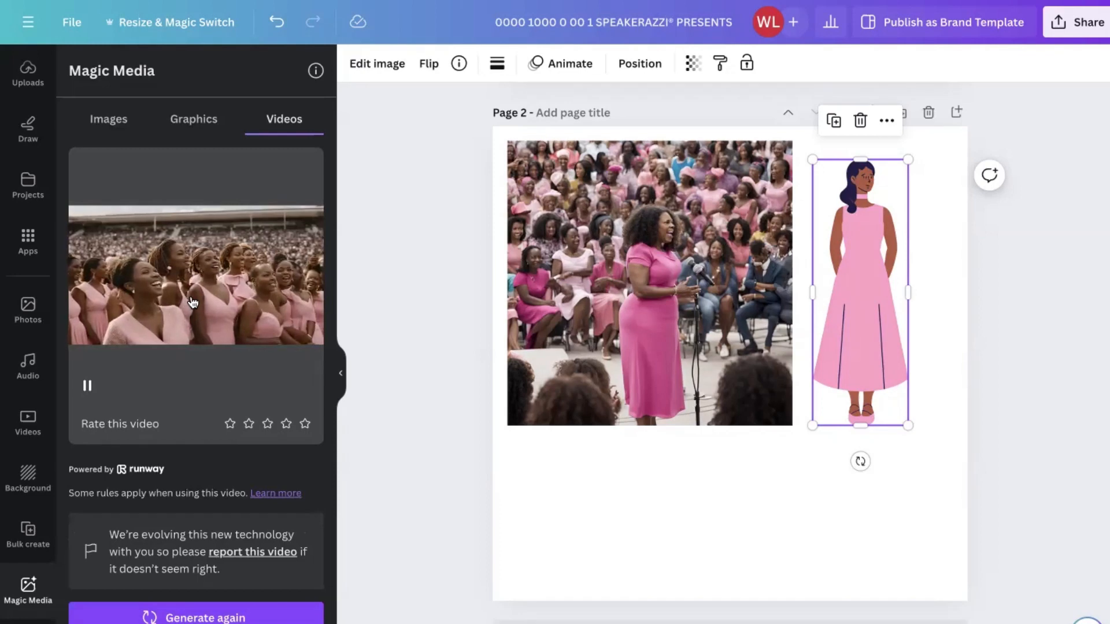
{"action": "left_click", "coordinate": [222, 305]}
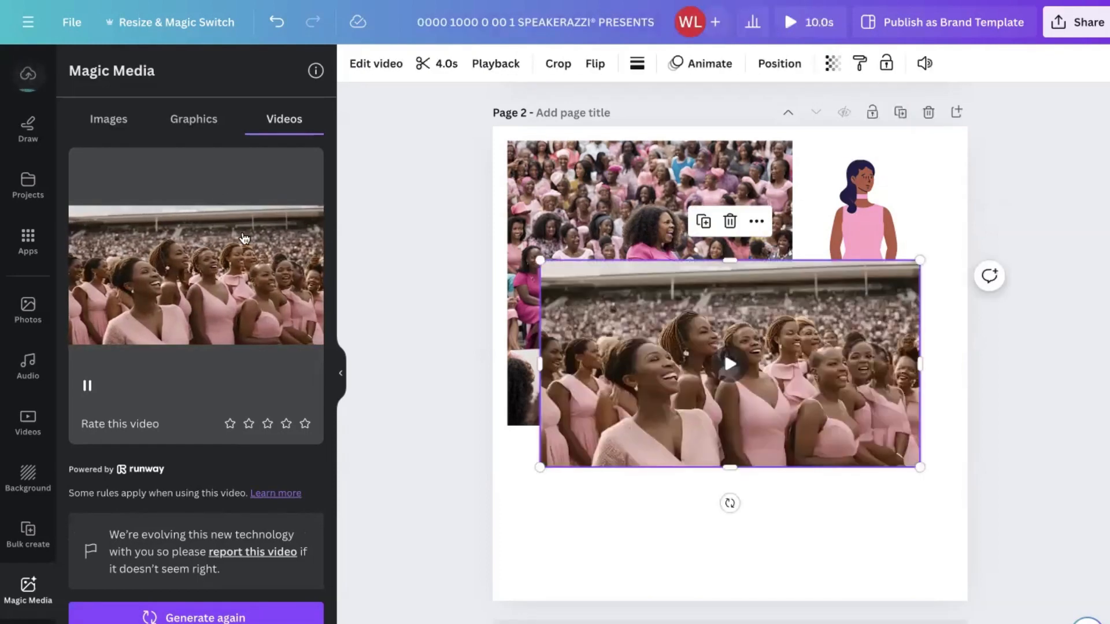
{"action": "left_click_drag", "start_coordinate": [703, 357], "coordinate": [711, 493]}
{"action": "left_click", "coordinate": [734, 497]}
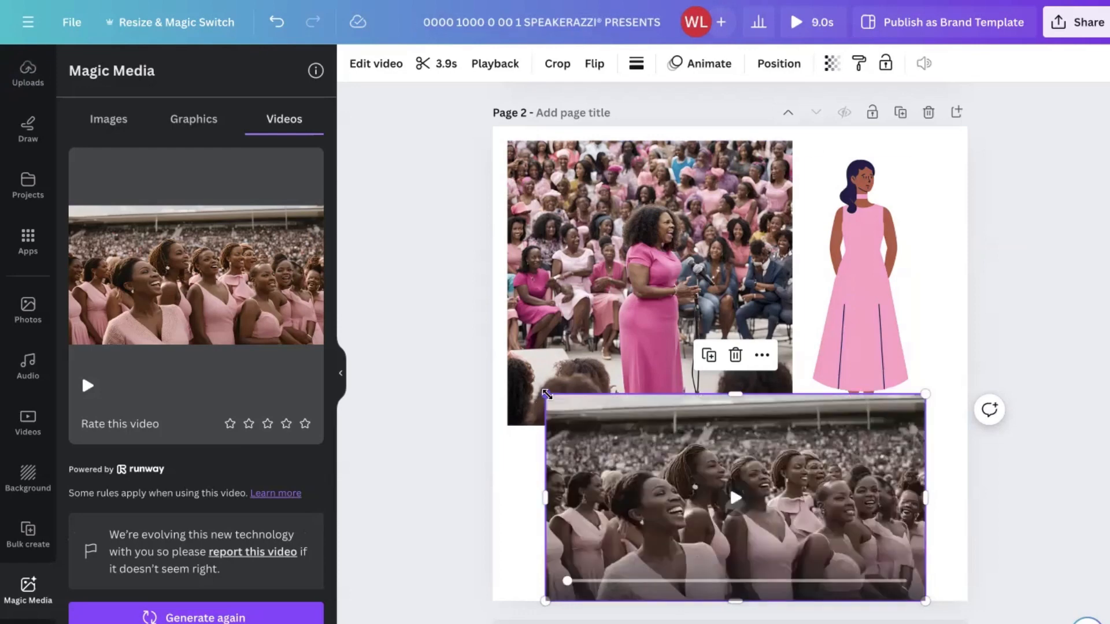
{"action": "left_click_drag", "start_coordinate": [555, 399], "coordinate": [616, 468]}
{"action": "left_click_drag", "start_coordinate": [670, 520], "coordinate": [606, 515]}
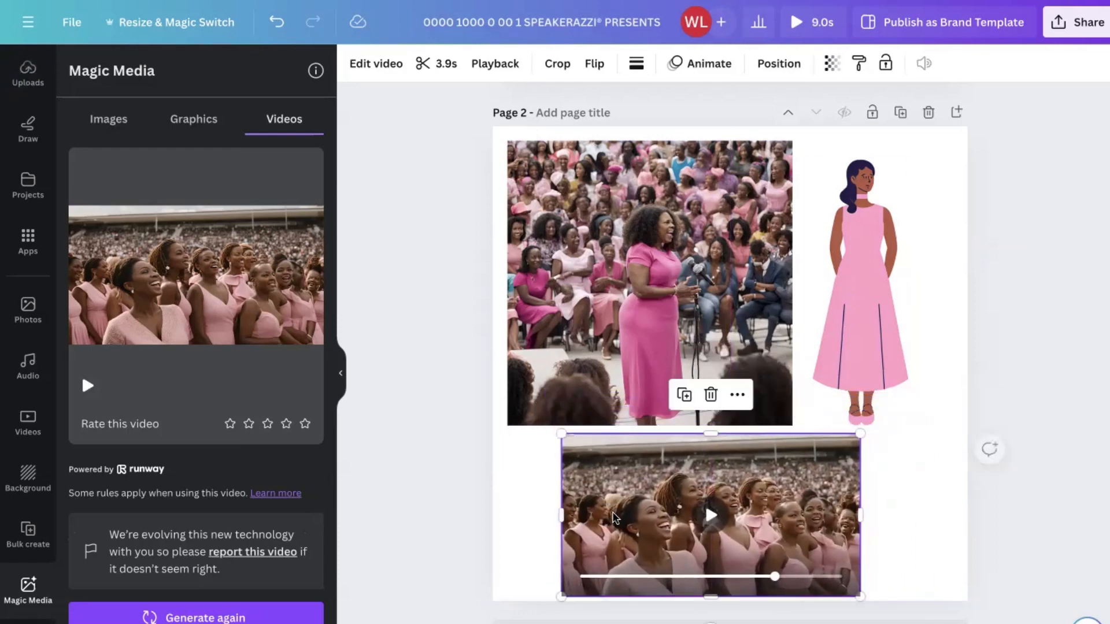
{"action": "left_click_drag", "start_coordinate": [860, 434], "coordinate": [962, 438]}
Raise and slightly shrink the pink dress graphic, and shrink the video and centre it below the speaker image
{"action": "left_click_drag", "start_coordinate": [858, 271], "coordinate": [858, 239]}
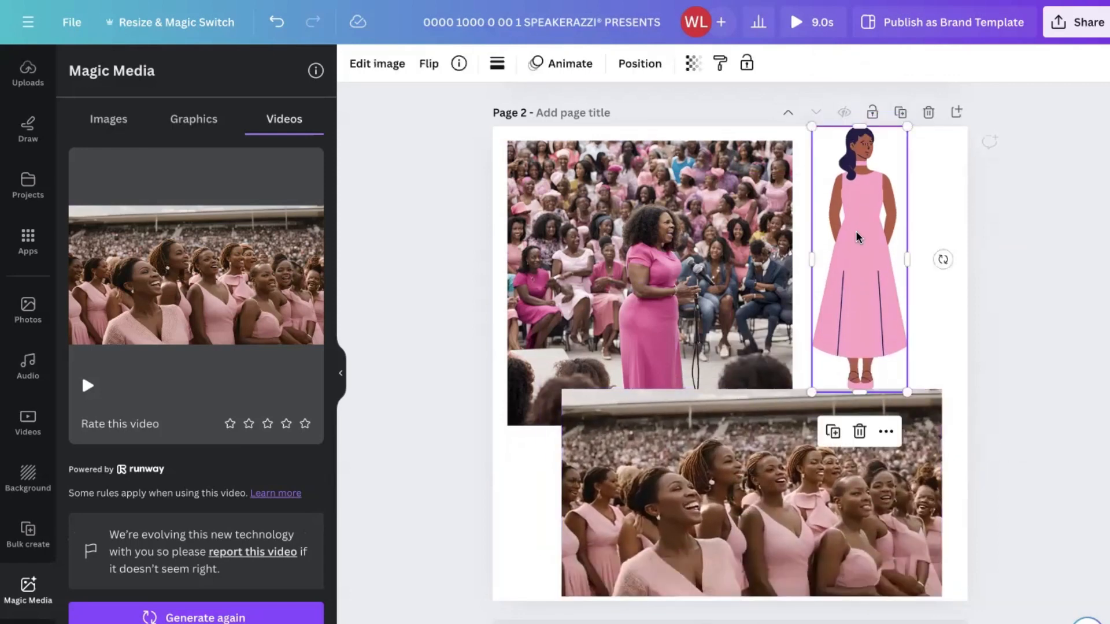
{"action": "left_click_drag", "start_coordinate": [905, 128], "coordinate": [900, 140]}
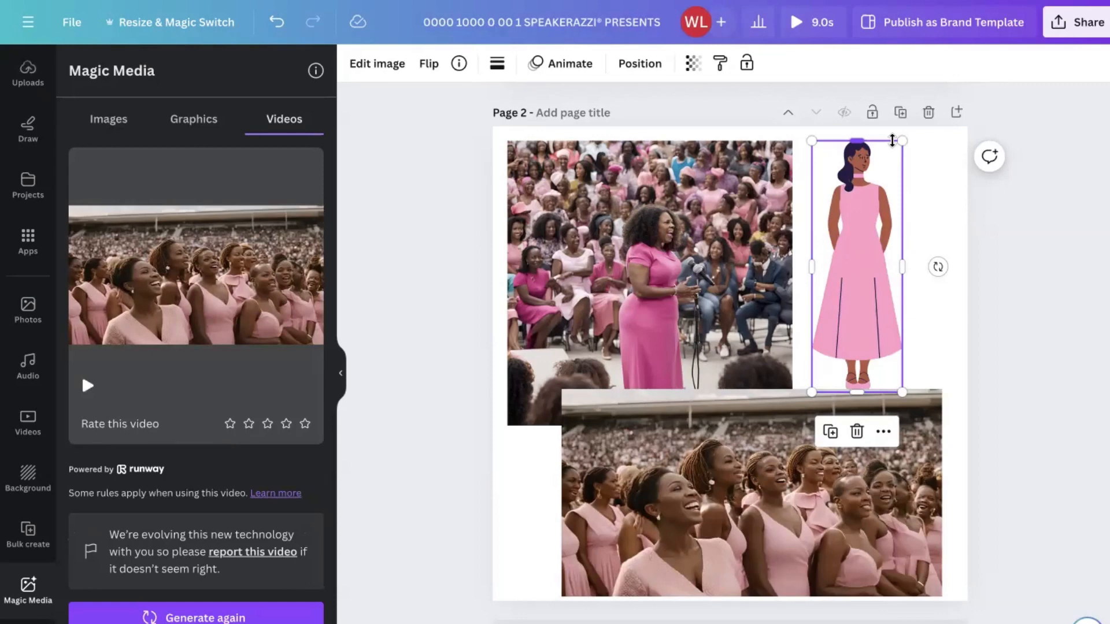
{"action": "left_click", "coordinate": [570, 402]}
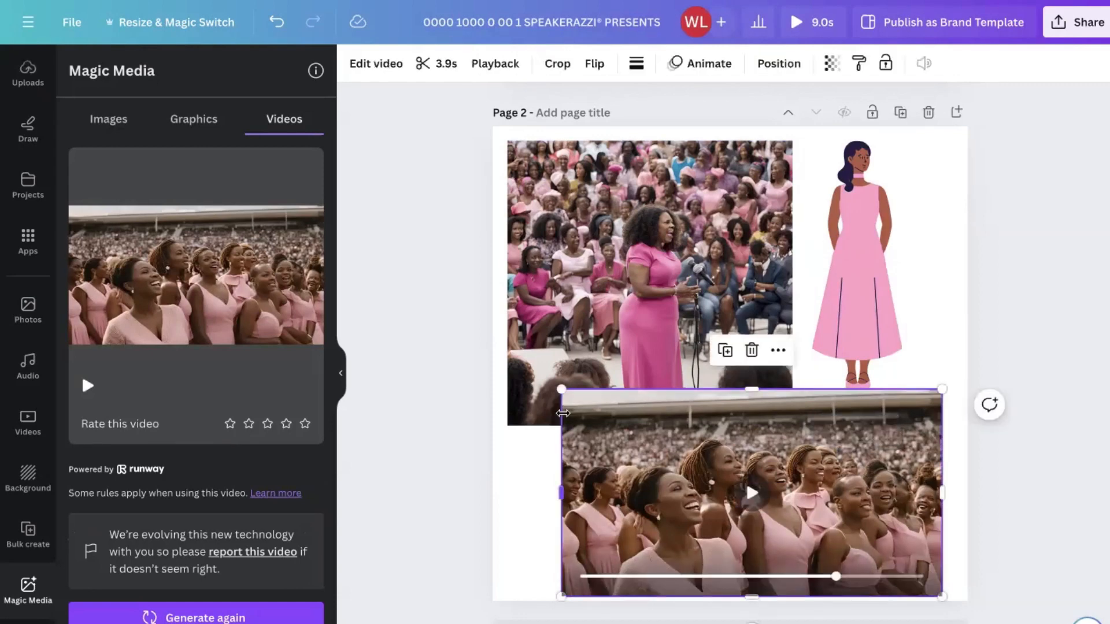
{"action": "left_click_drag", "start_coordinate": [563, 390], "coordinate": [649, 437]}
{"action": "left_click_drag", "start_coordinate": [698, 495], "coordinate": [635, 496]}
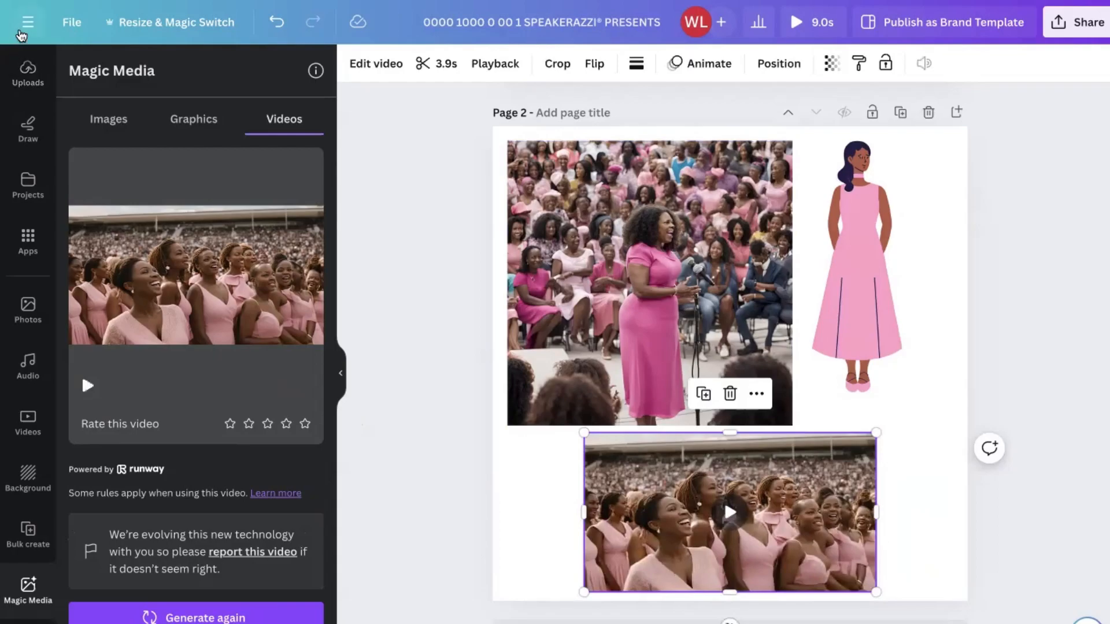
Return to the home page, search the templates for "presentation" and create a blank presentation
{"action": "left_click", "coordinate": [28, 22]}
{"action": "left_click", "coordinate": [66, 113]}
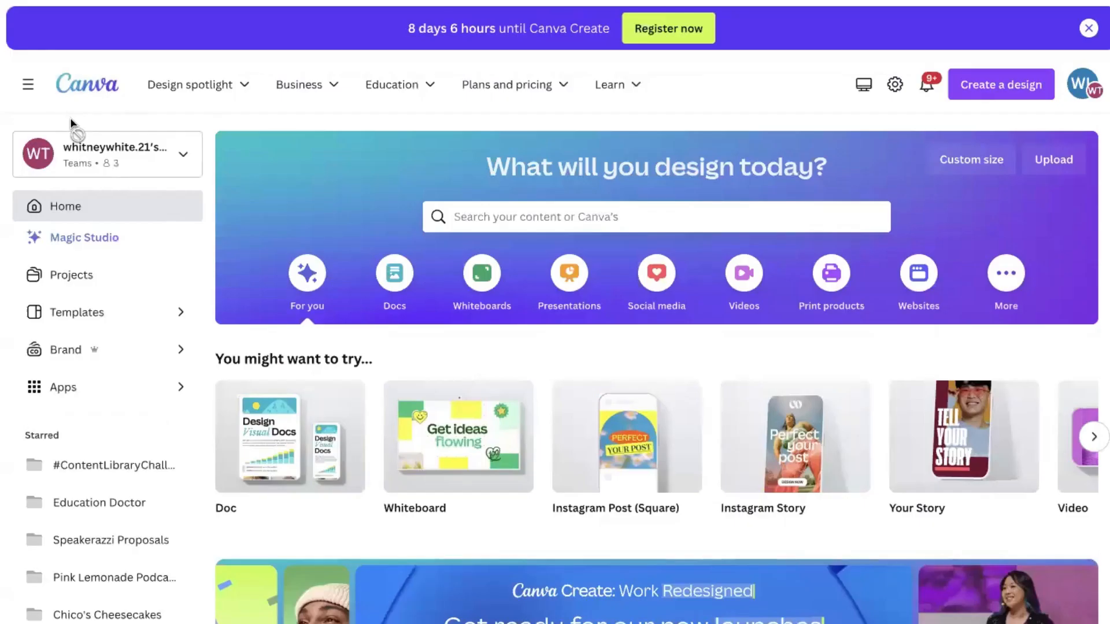
{"action": "left_click", "coordinate": [497, 215]}
{"action": "type", "text": "pr"}
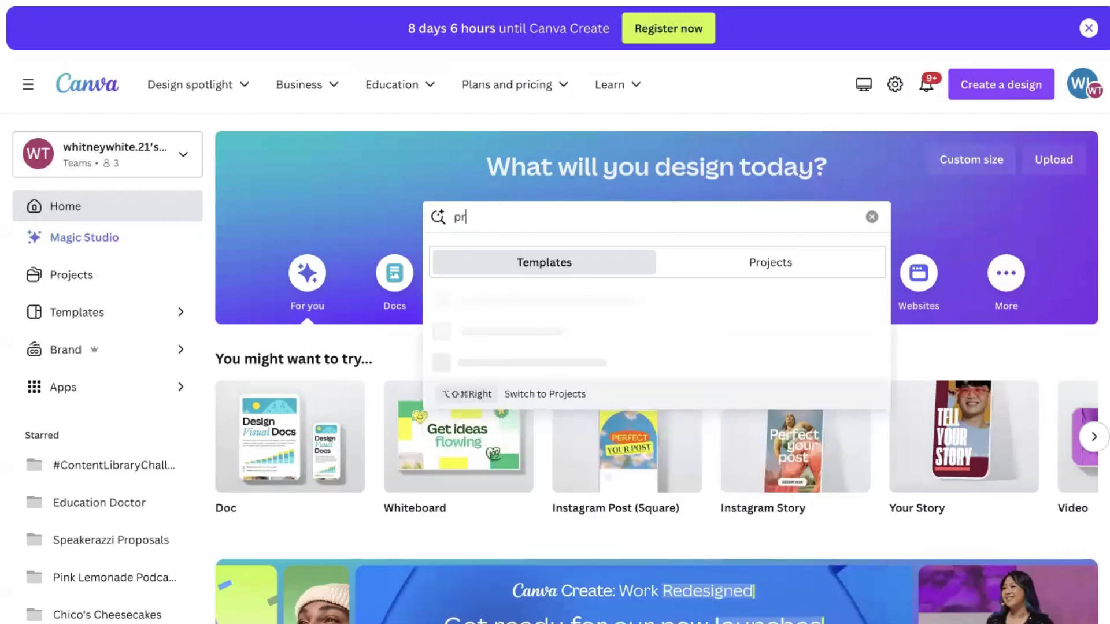
{"action": "type", "text": "esentation"}
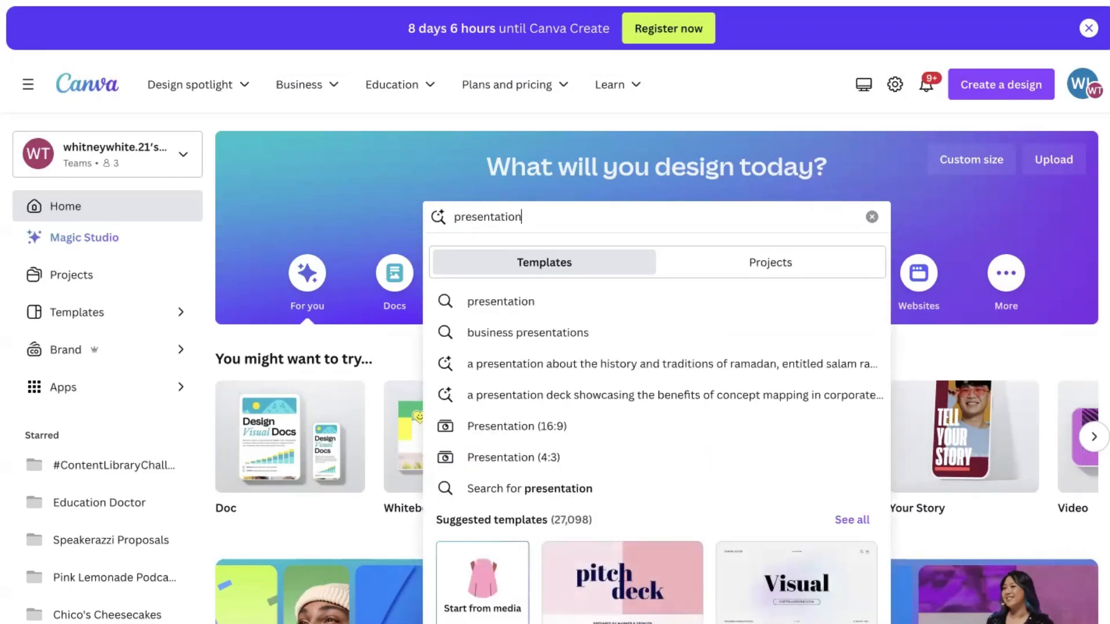
{"action": "left_click", "coordinate": [535, 302]}
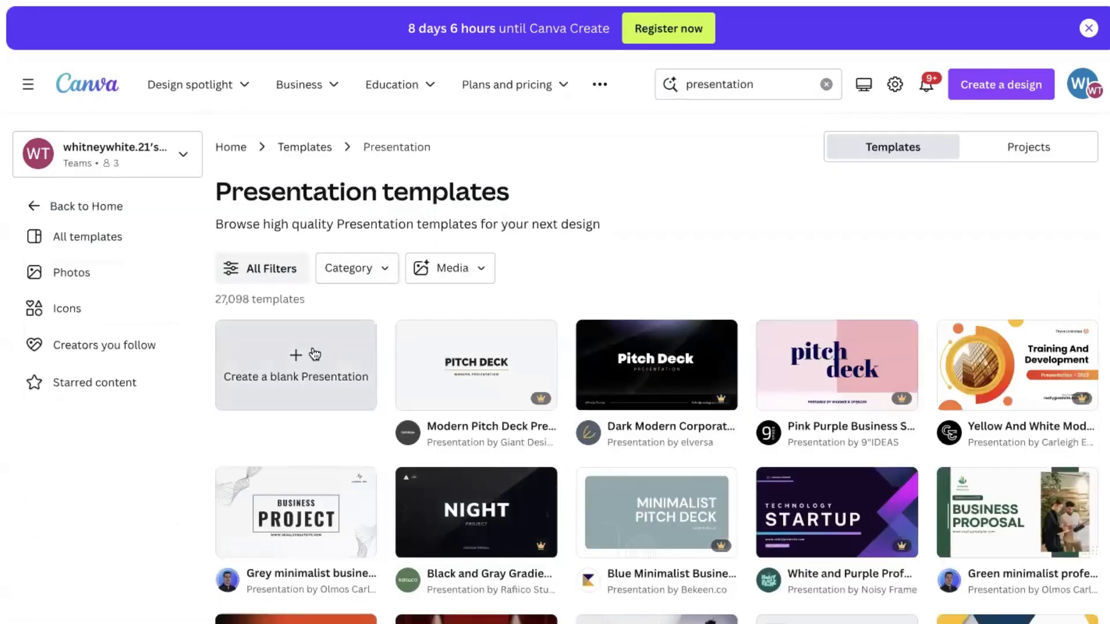
{"action": "left_click", "coordinate": [314, 354]}
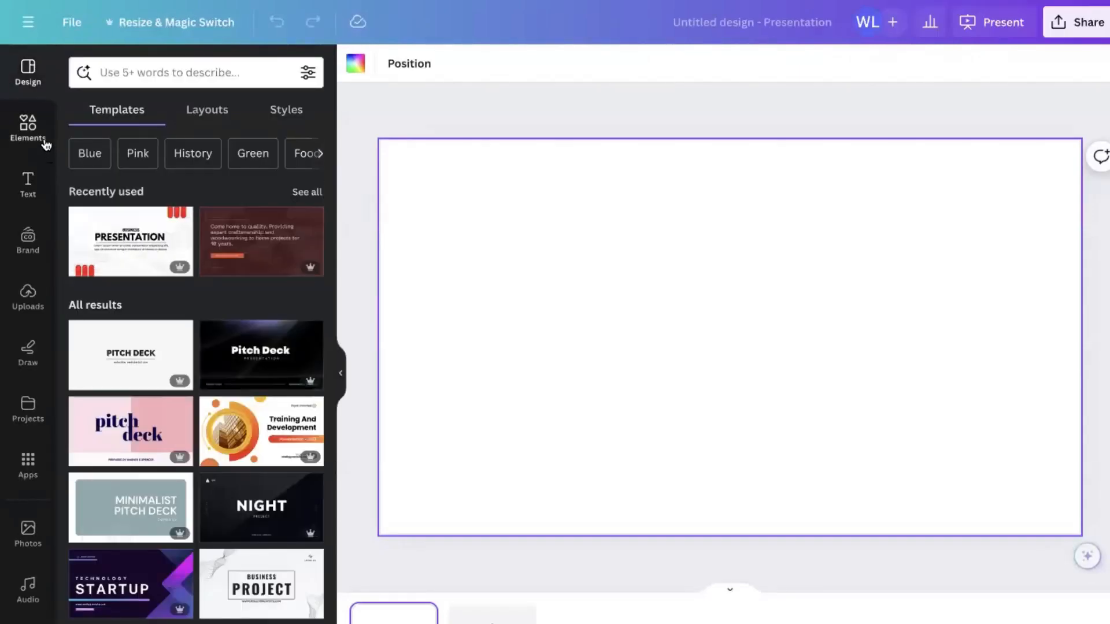
Search the presentation's templates with the prompt "create a presentation about side hustle" to get Magic Design suggestions
{"action": "left_click", "coordinate": [147, 74]}
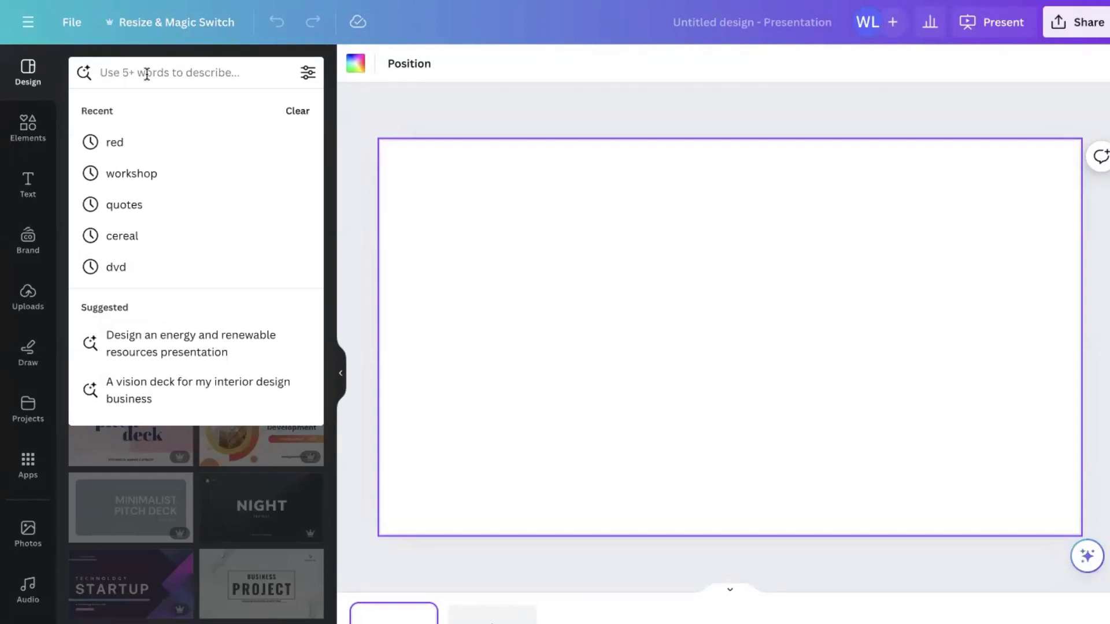
{"action": "type", "text": "createa"}
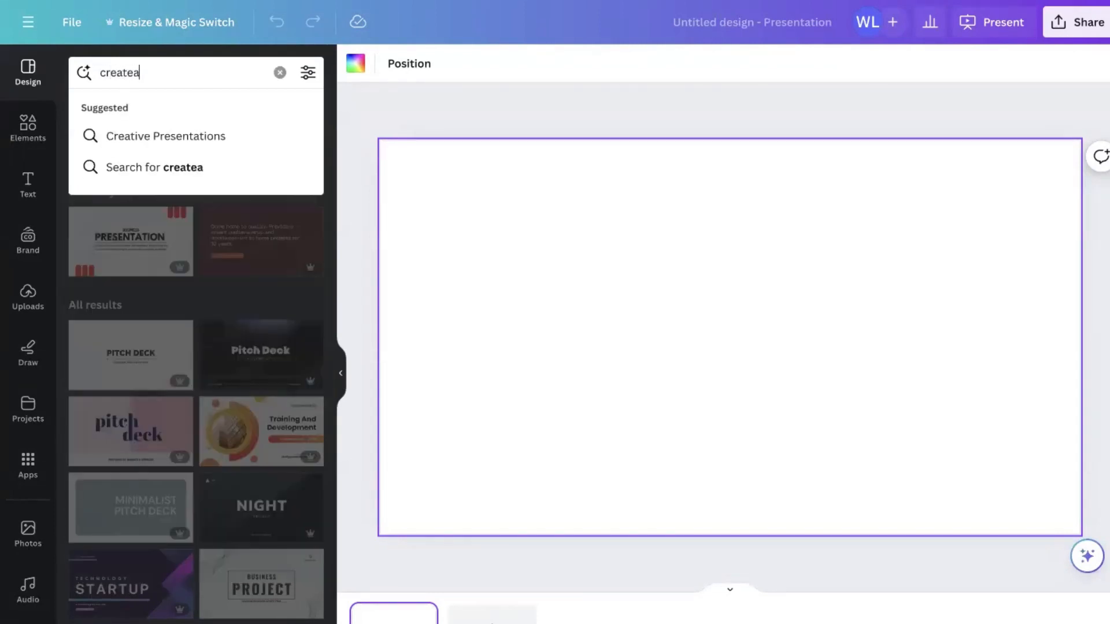
{"action": "key", "text": "BackSpace"}
{"action": "type", "text": "a"}
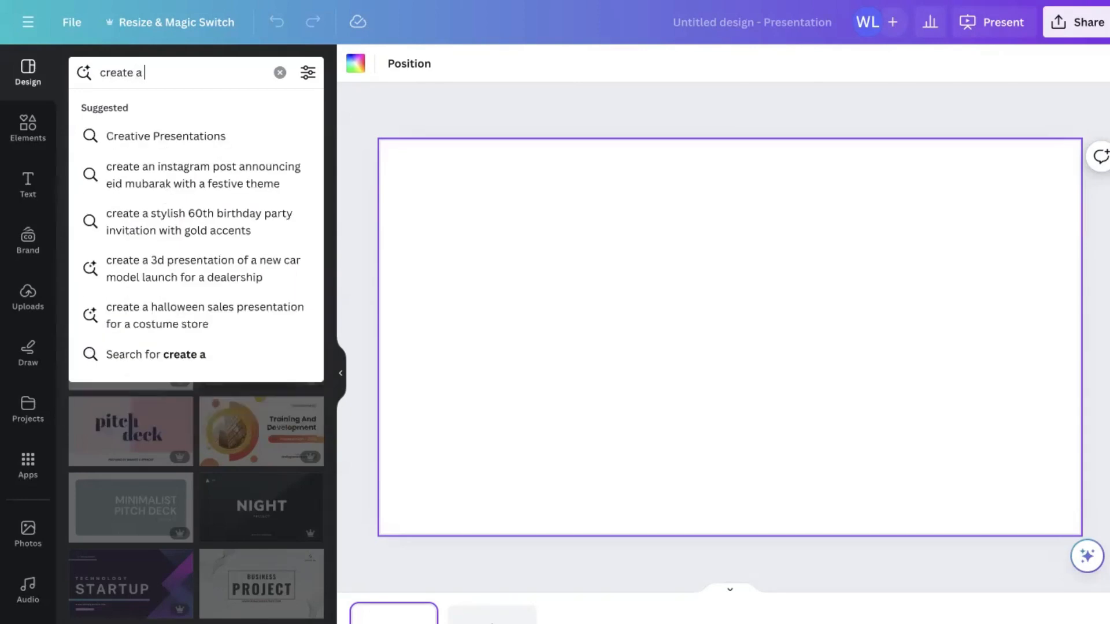
{"action": "type", "text": " presentation about "}
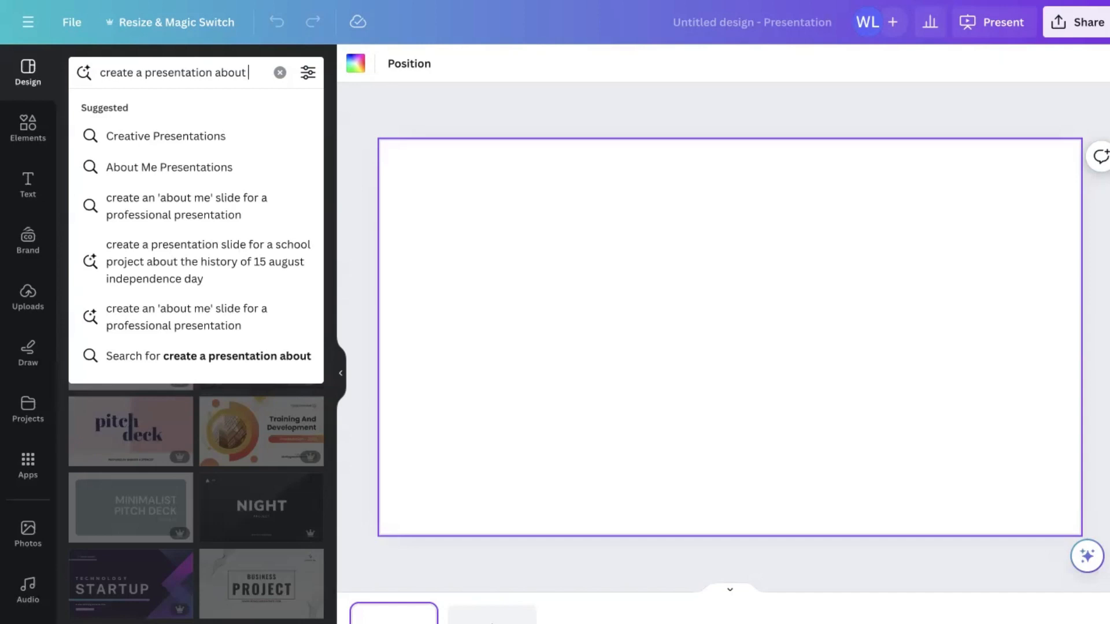
{"action": "type", "text": "side hustle"}
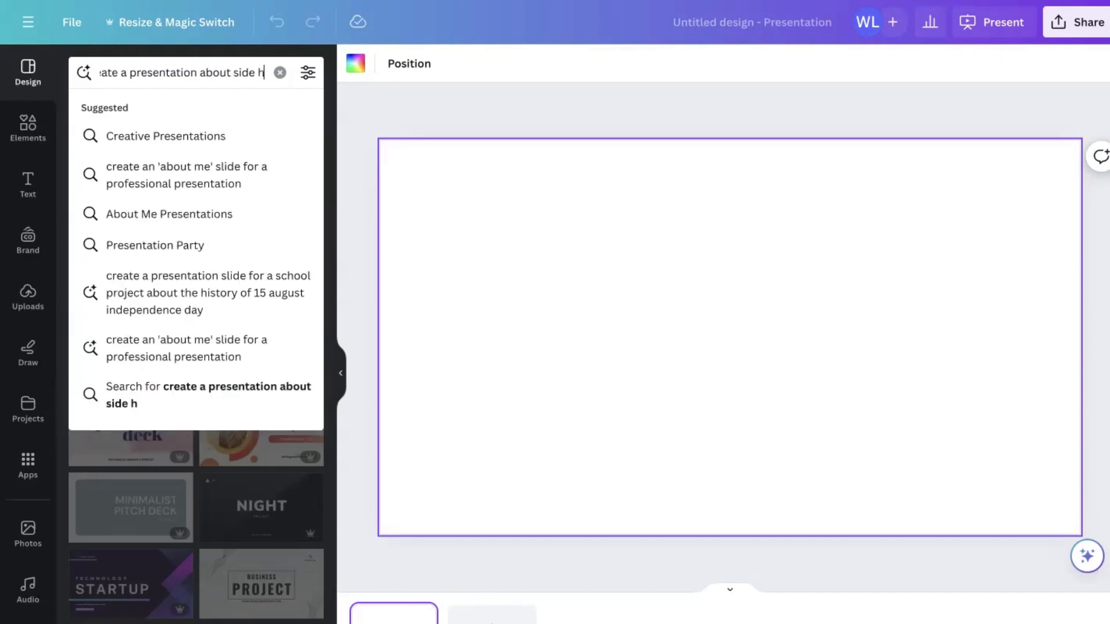
{"action": "key", "text": "Return"}
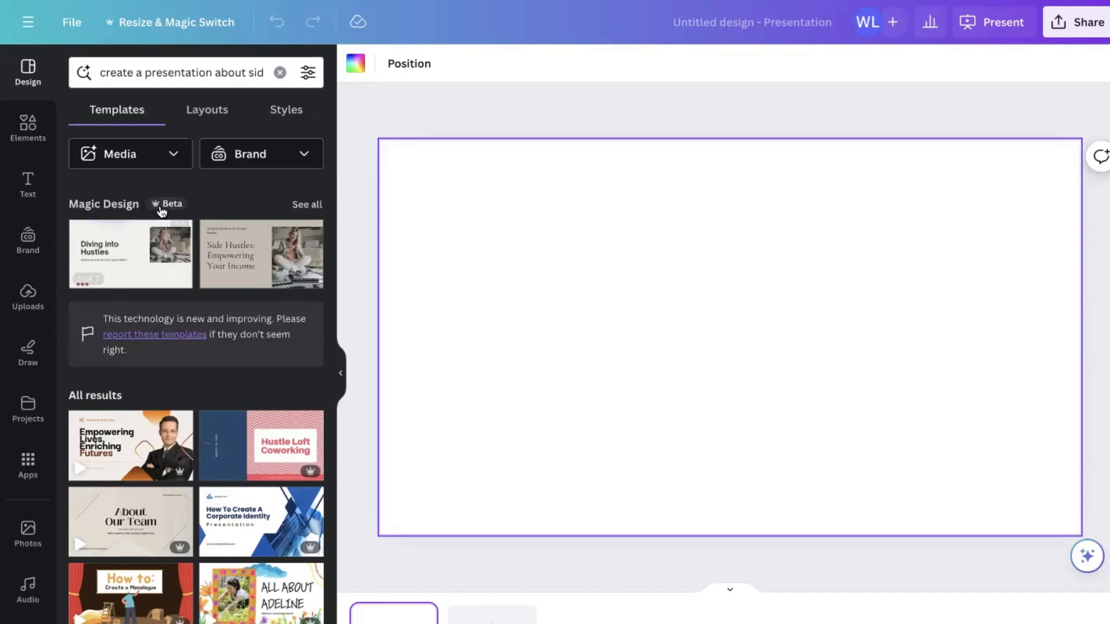
{"action": "mouse_move", "coordinate": [174, 225]}
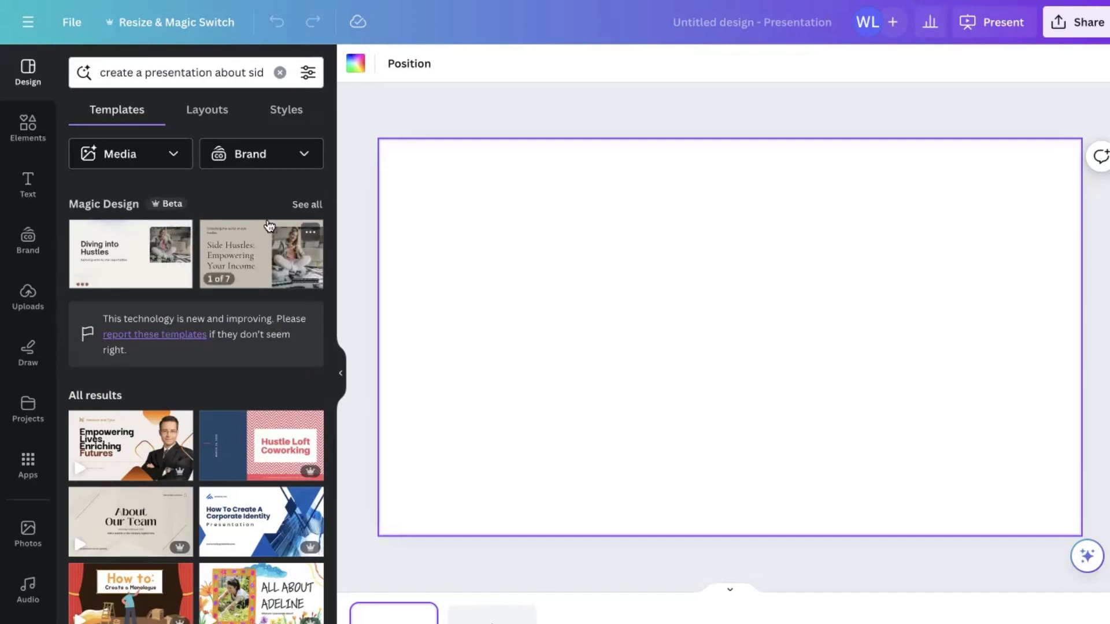
Apply all 7 pages of the Magic Design template "Side Hustles: Empowering Your Income" to the blank presentation
{"action": "left_click", "coordinate": [301, 205]}
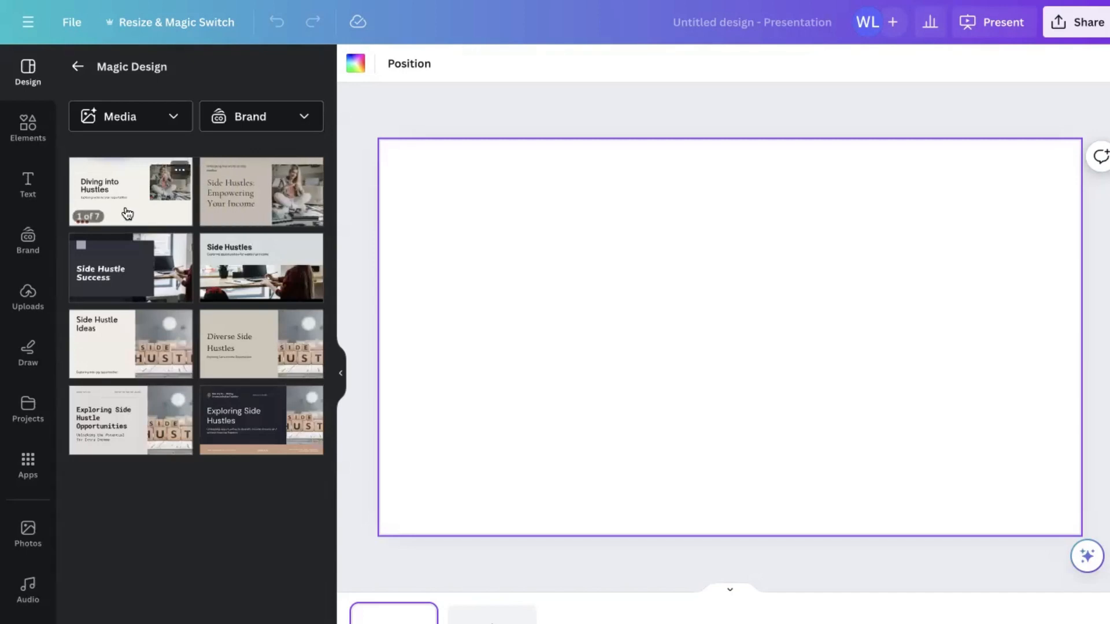
{"action": "left_click", "coordinate": [222, 193]}
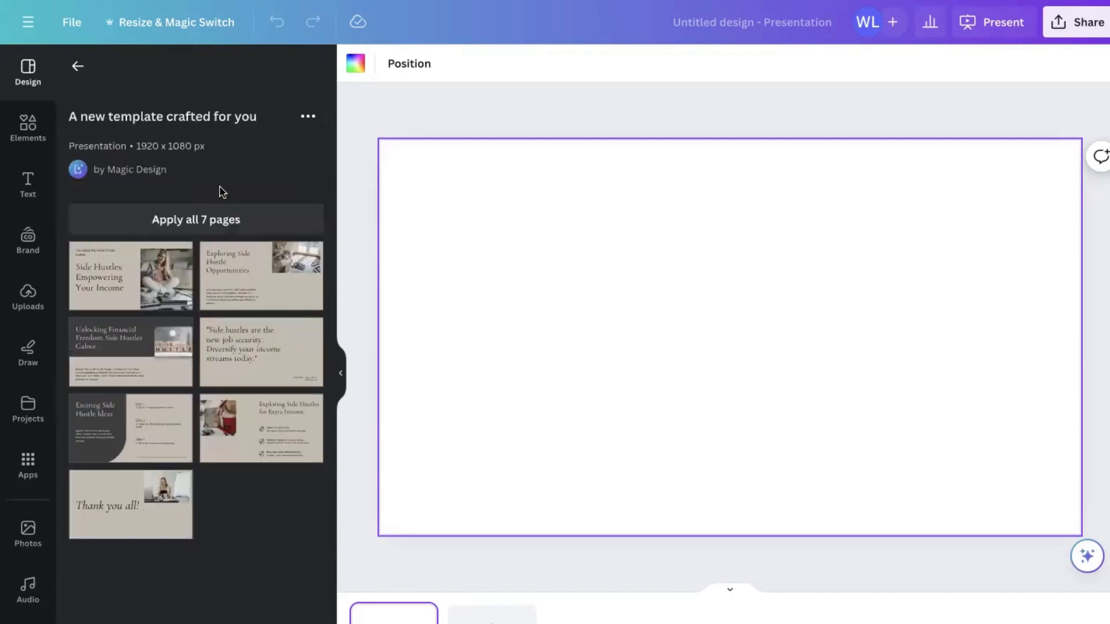
{"action": "left_click", "coordinate": [184, 220]}
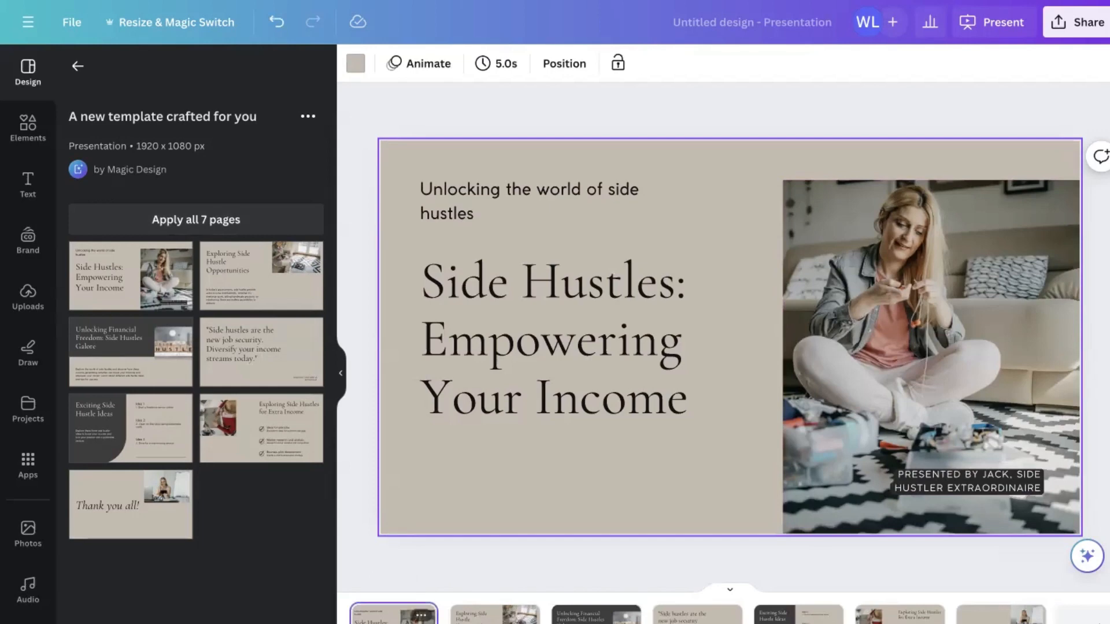
Look through the seven applied slides from the title page to the closing "Thank you all!" page and return to the first slide
{"action": "key", "text": "Right"}
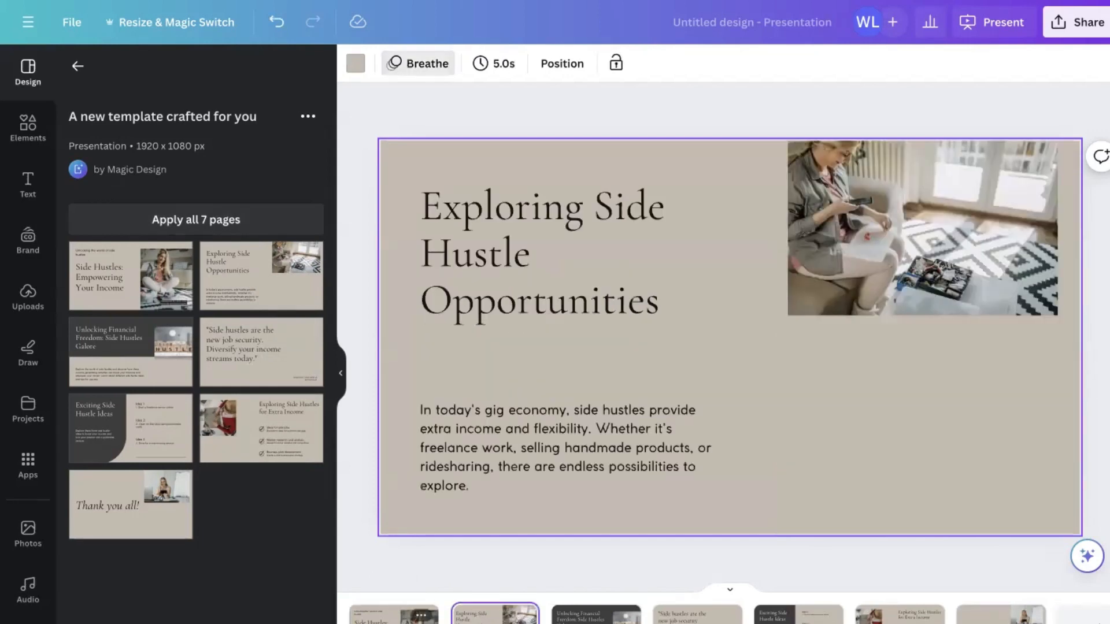
{"action": "key", "text": "Right"}
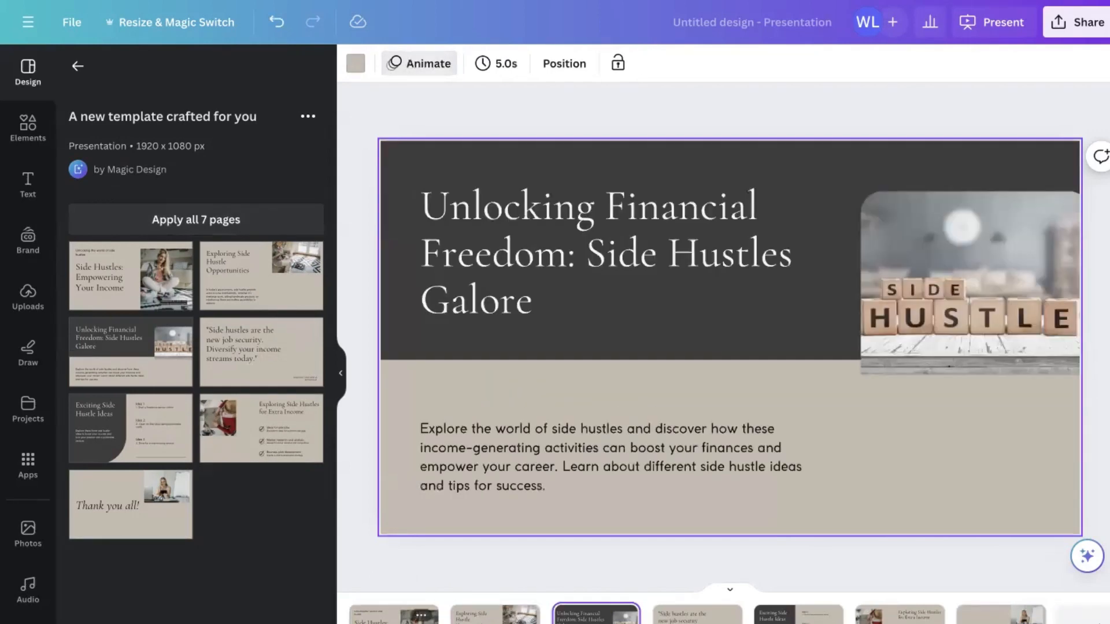
{"action": "key", "text": "Right"}
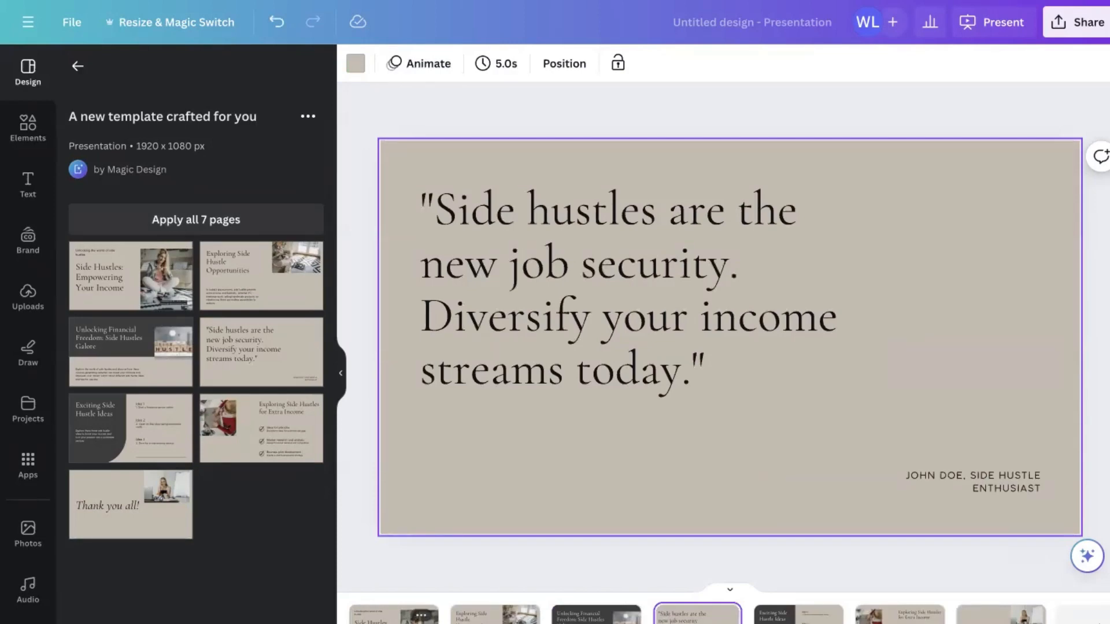
{"action": "key", "text": "Right"}
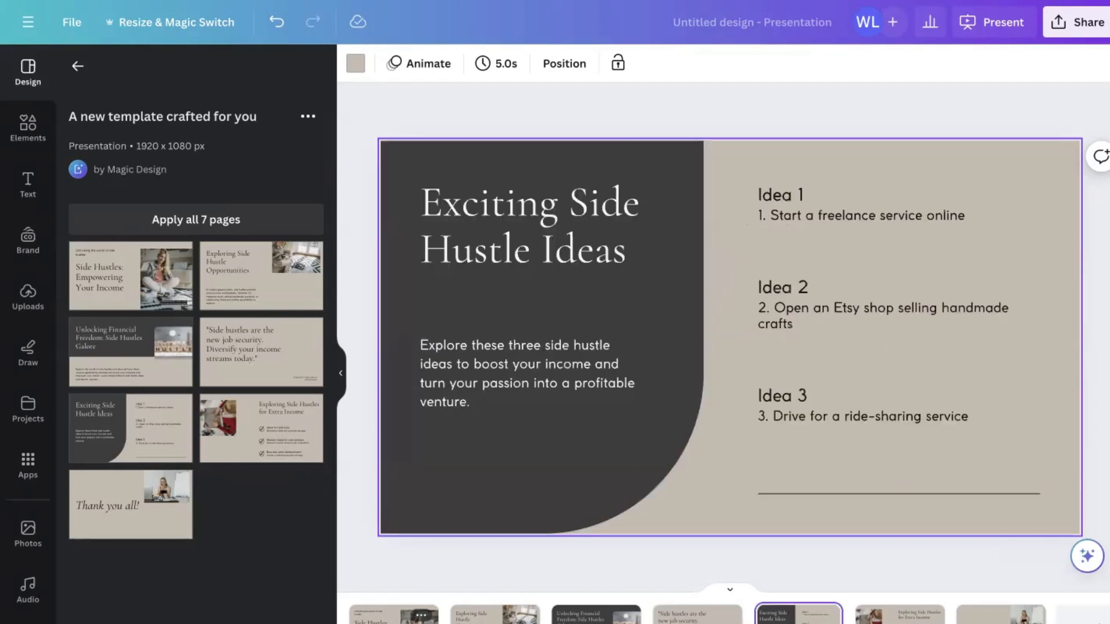
{"action": "key", "text": "Right"}
{"action": "key", "text": "Right"}
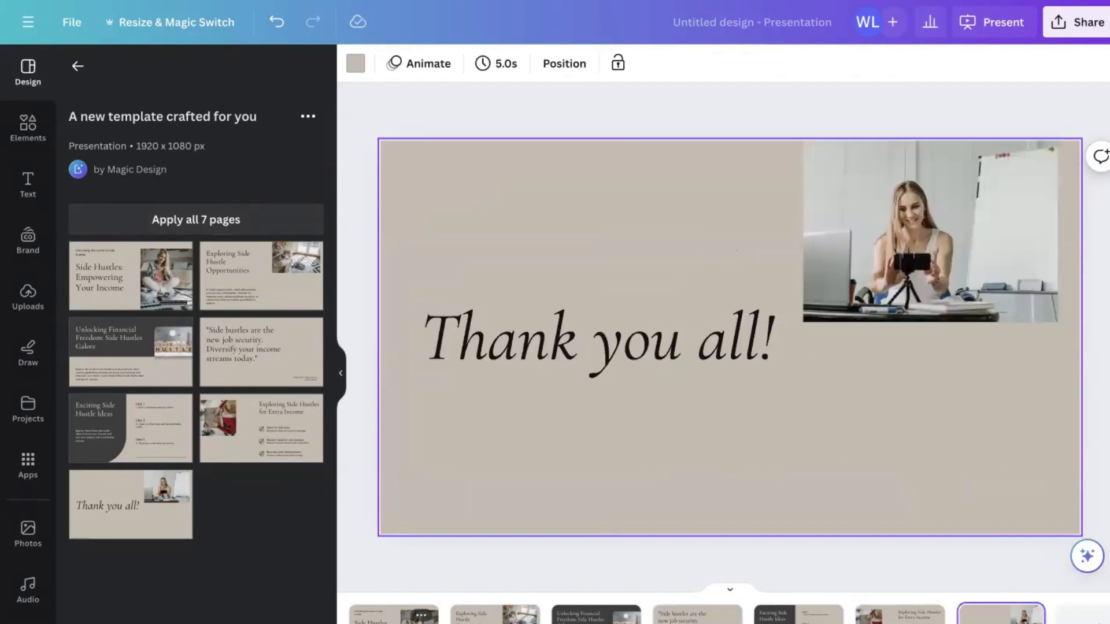
{"action": "key", "text": "Left"}
{"action": "key", "text": "Left"}
{"action": "key", "text": "Left"}
{"action": "key", "text": "Left"}
{"action": "key", "text": "Left"}
{"action": "key", "text": "Left"}
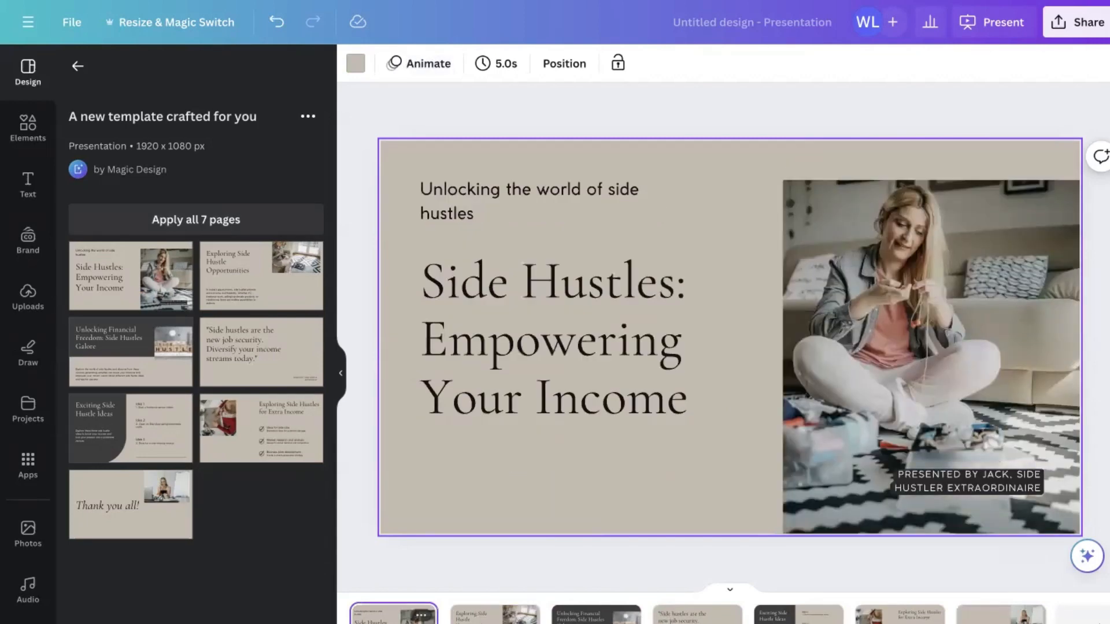
{"action": "key", "text": "Right"}
{"action": "key", "text": "Right"}
{"action": "key", "text": "Right"}
{"action": "key", "text": "Right"}
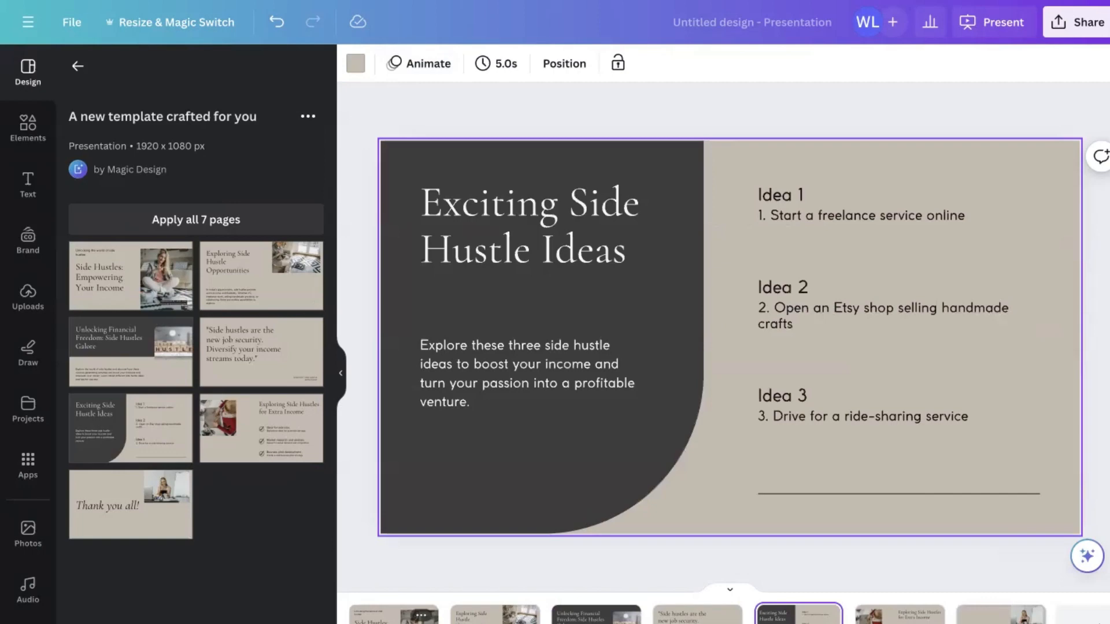
{"action": "key", "text": "Right"}
{"action": "key", "text": "Right"}
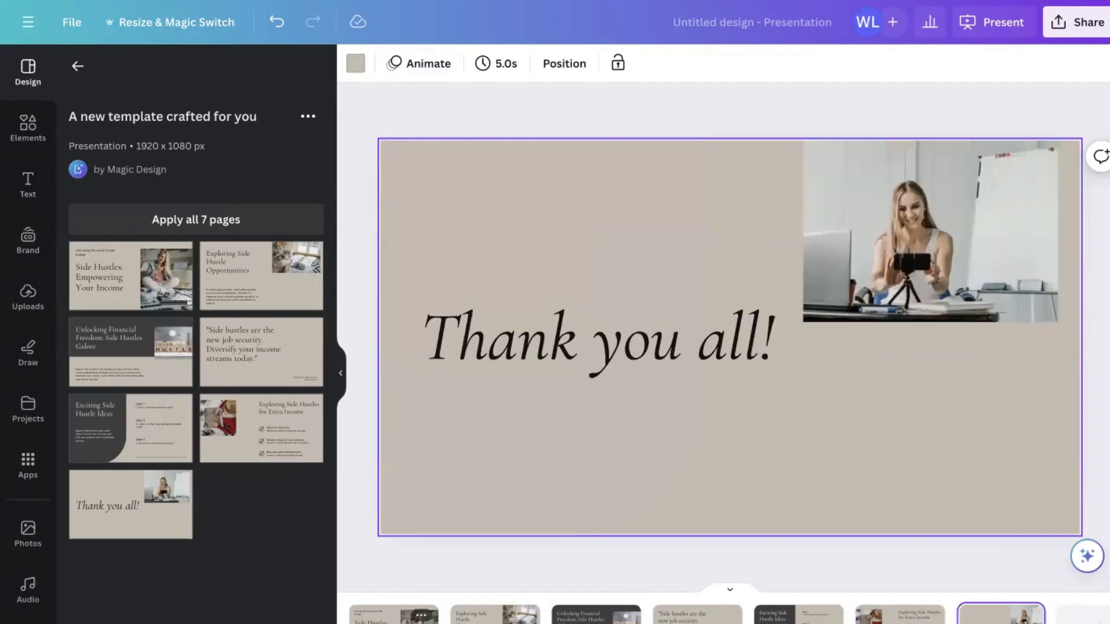
{"action": "key", "text": "Left"}
{"action": "key", "text": "Left"}
{"action": "key", "text": "Left"}
{"action": "key", "text": "Left"}
{"action": "key", "text": "Left"}
{"action": "key", "text": "Left"}
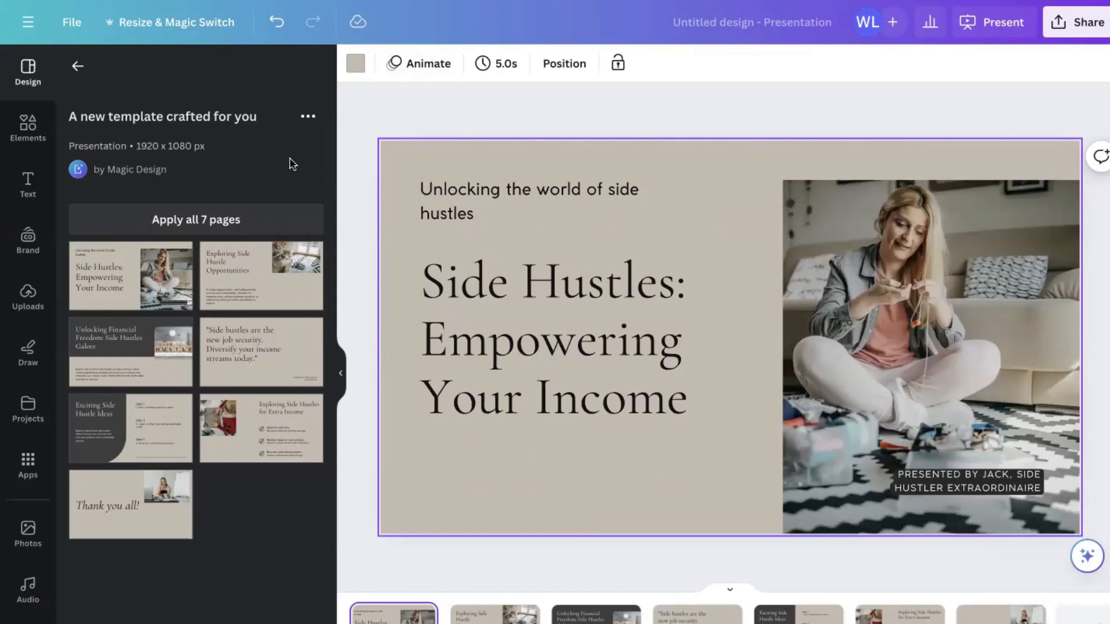
Translate all pages of the presentation into Spanish as a copy with a conversational tone, and open the translated presentation
{"action": "left_click", "coordinate": [189, 23]}
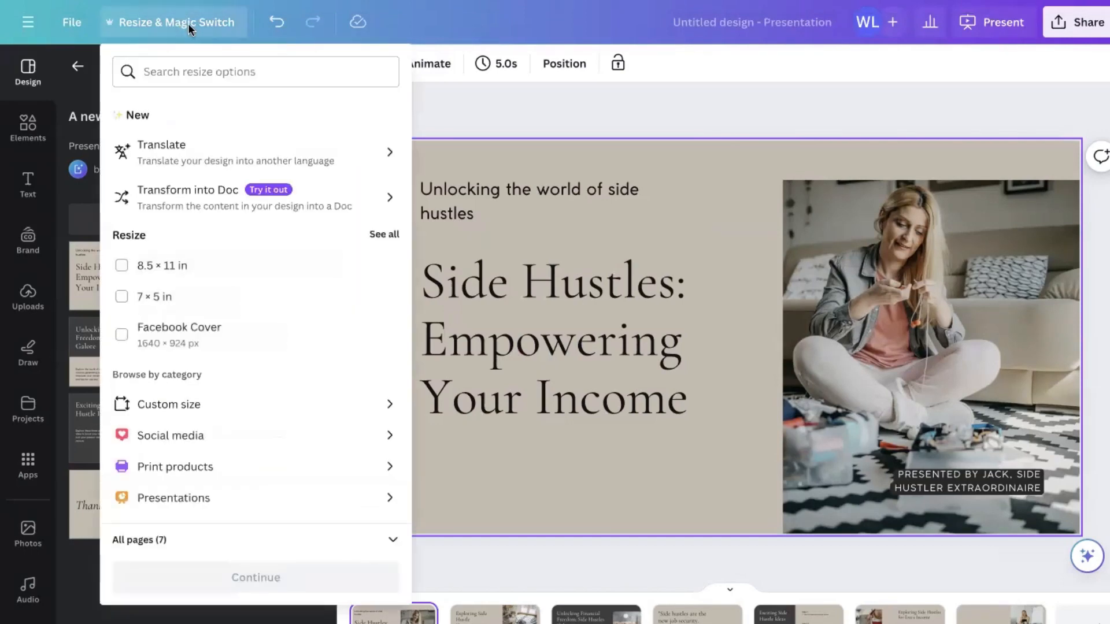
{"action": "left_click", "coordinate": [253, 166]}
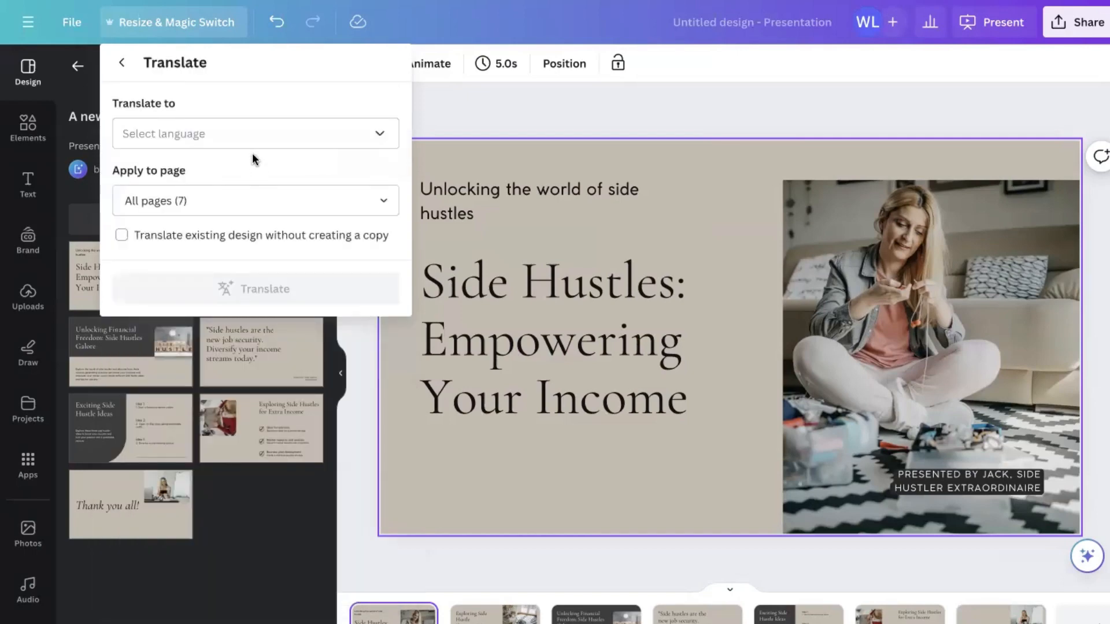
{"action": "left_click", "coordinate": [263, 142]}
{"action": "type", "text": "span"}
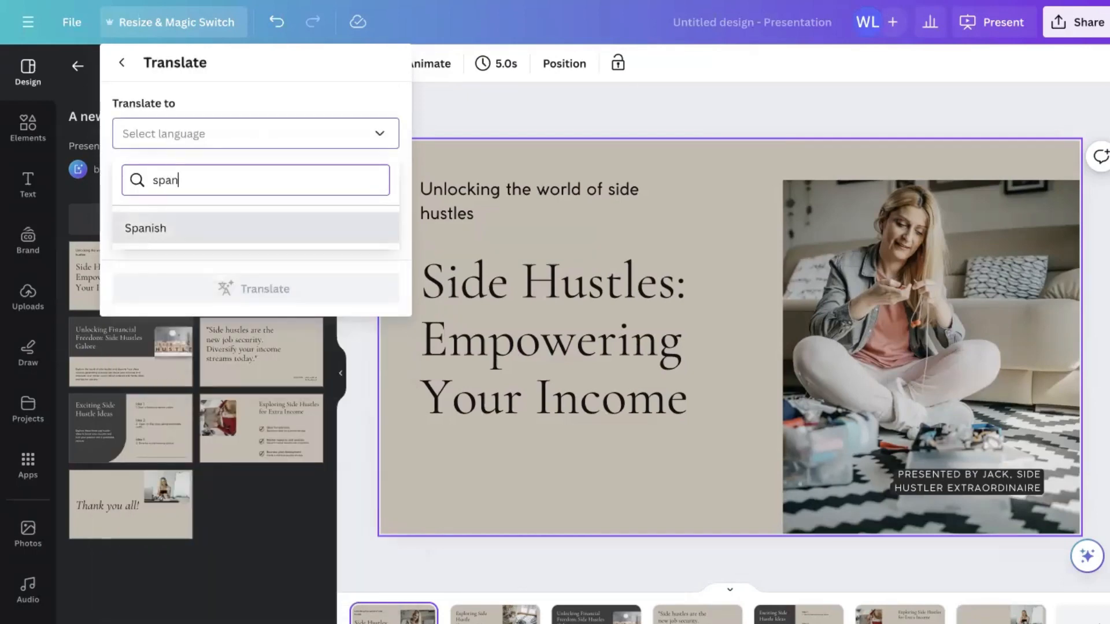
{"action": "left_click", "coordinate": [212, 237]}
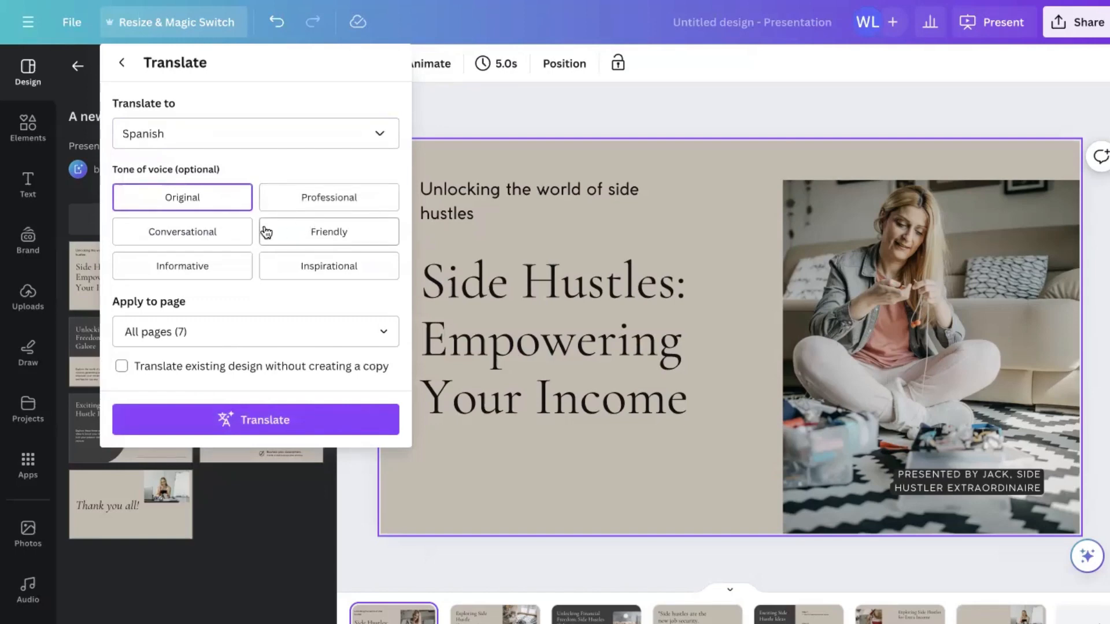
{"action": "left_click", "coordinate": [215, 237]}
{"action": "left_click", "coordinate": [181, 414]}
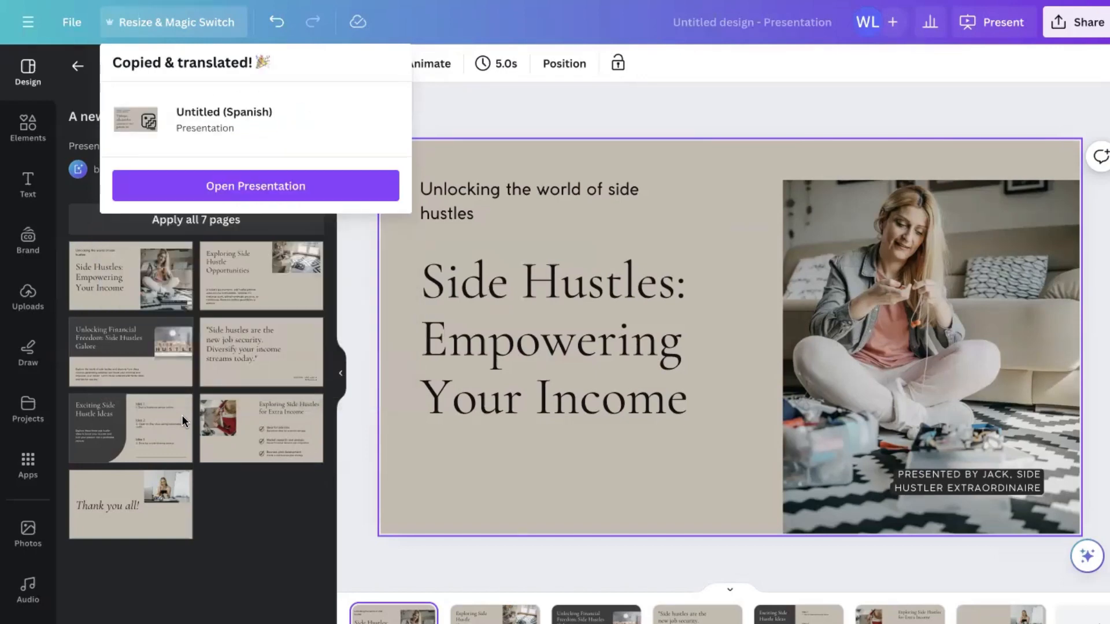
{"action": "left_click", "coordinate": [166, 186]}
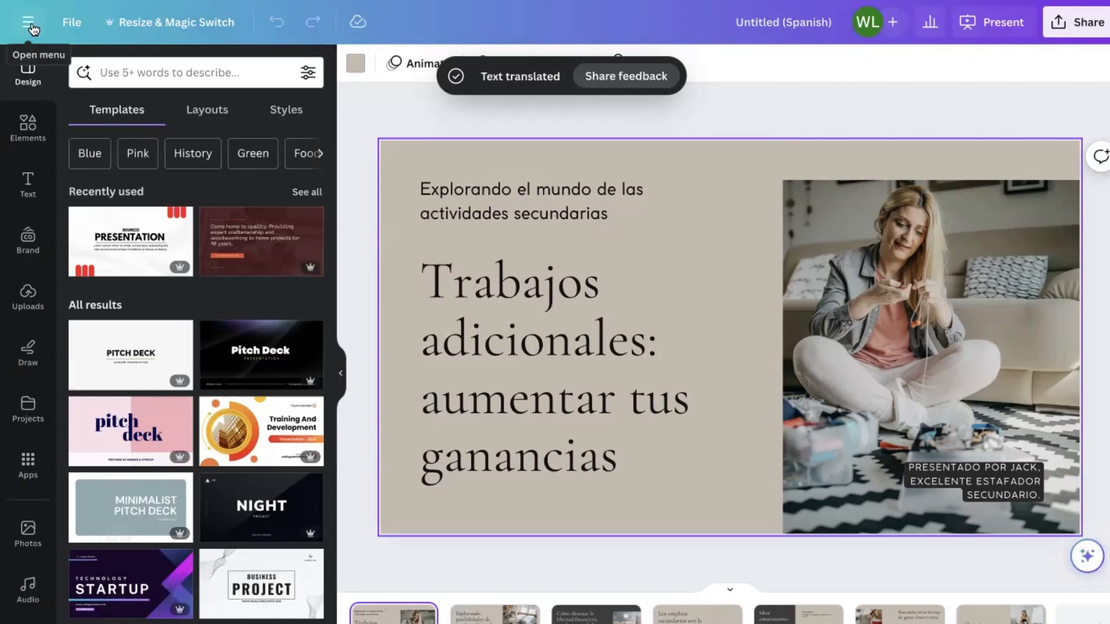
Transform the Spanish presentation into a Doc using the suggested "Presentation outline" format, and open the resulting Doc
{"action": "left_click", "coordinate": [188, 23]}
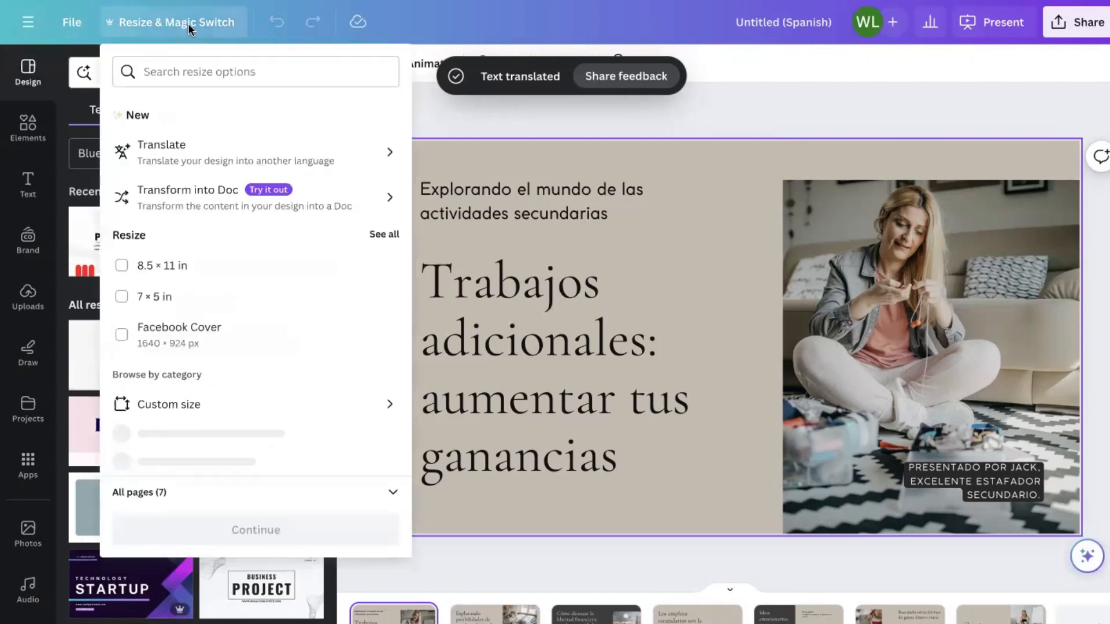
{"action": "left_click", "coordinate": [188, 199]}
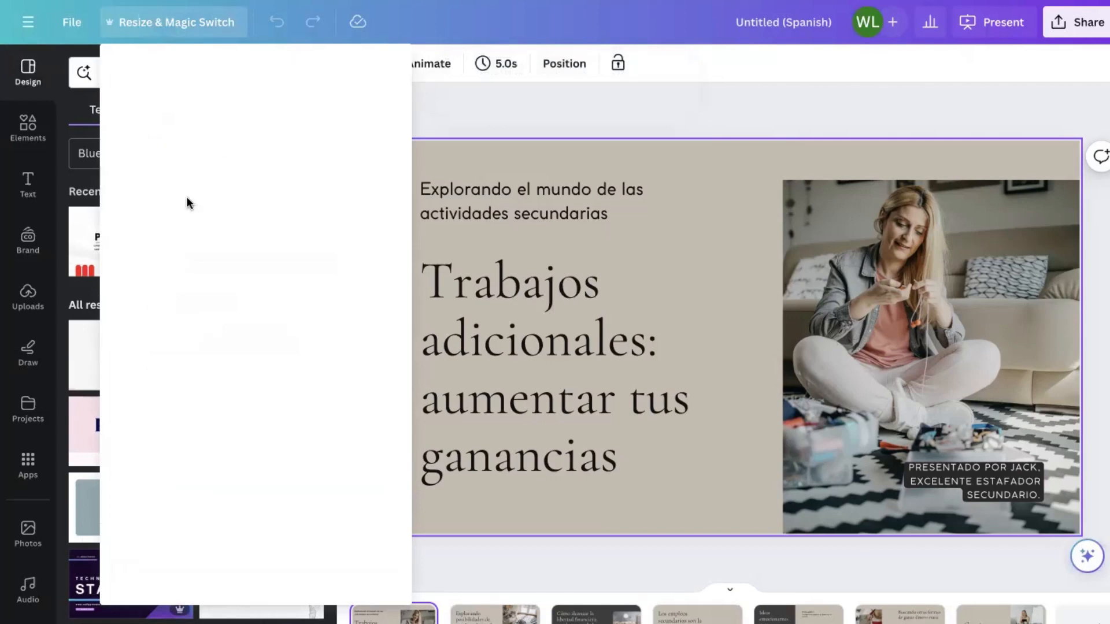
{"action": "left_click", "coordinate": [180, 267]}
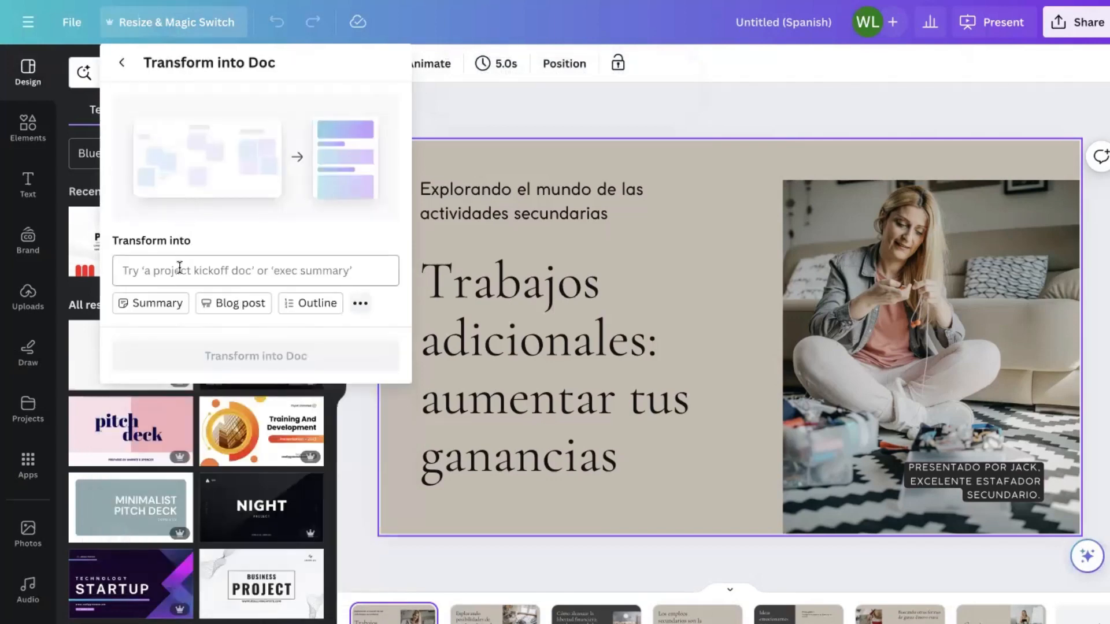
{"action": "left_click", "coordinate": [263, 226]}
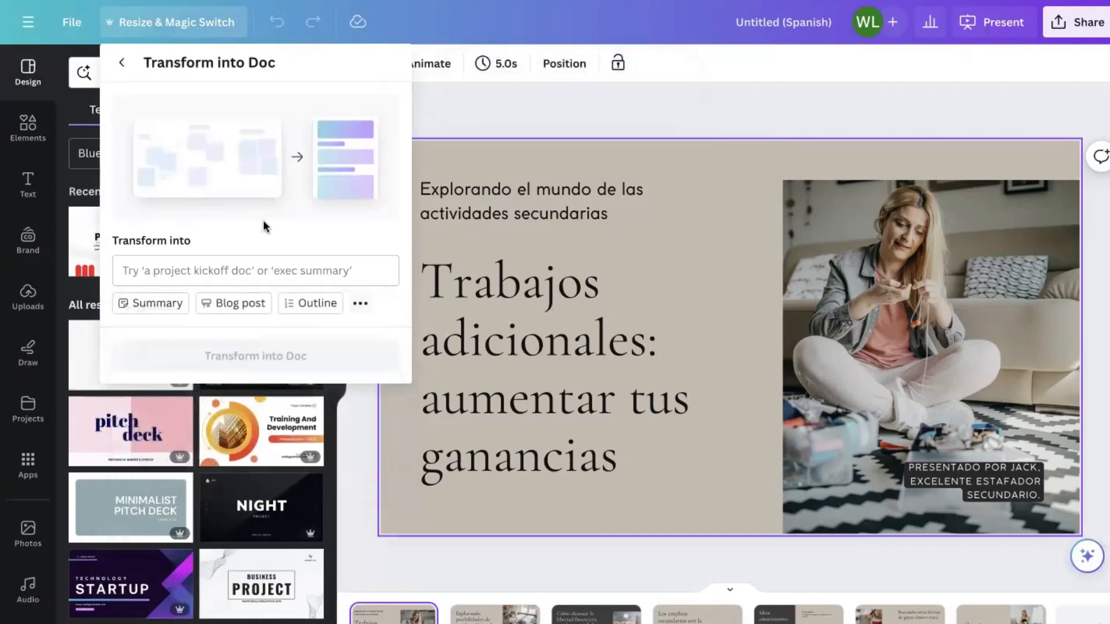
{"action": "left_click", "coordinate": [359, 301]}
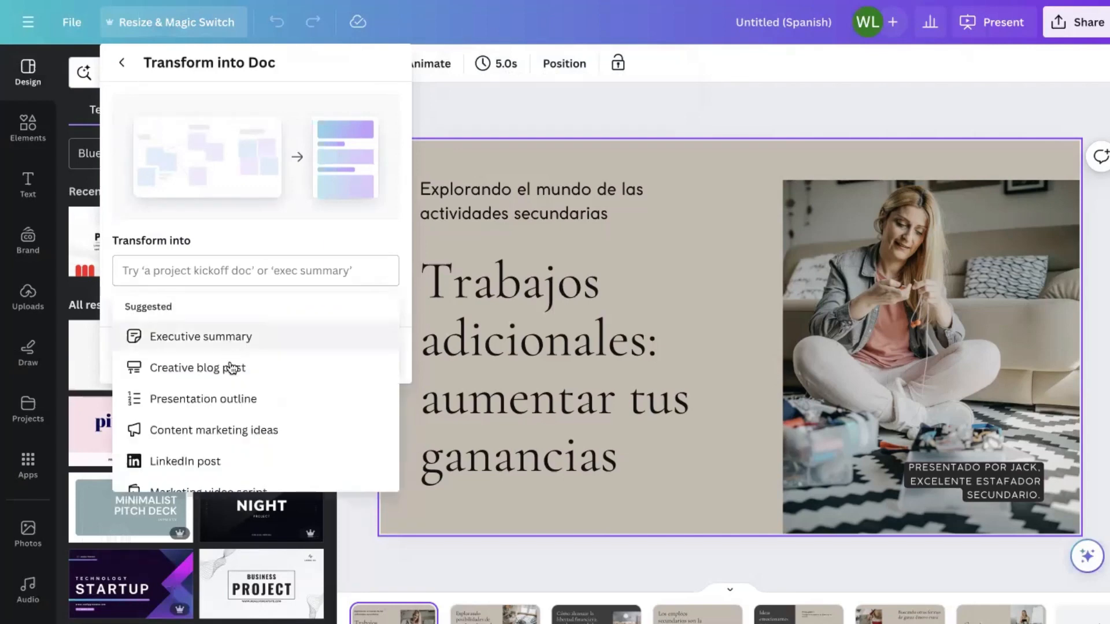
{"action": "left_click", "coordinate": [223, 405]}
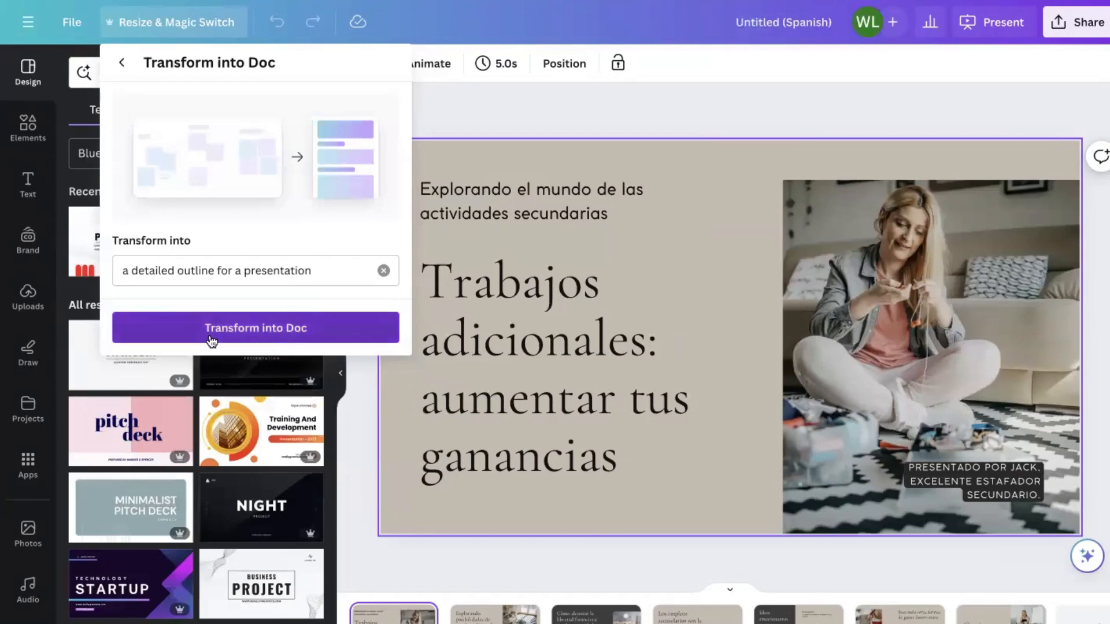
{"action": "left_click", "coordinate": [209, 332]}
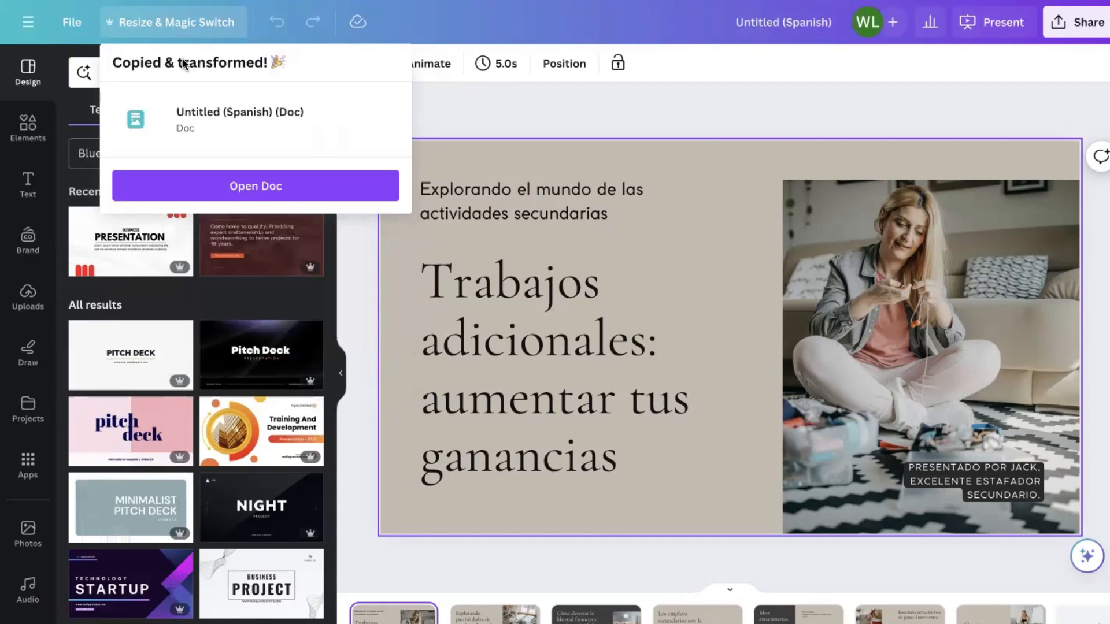
{"action": "left_click", "coordinate": [211, 195]}
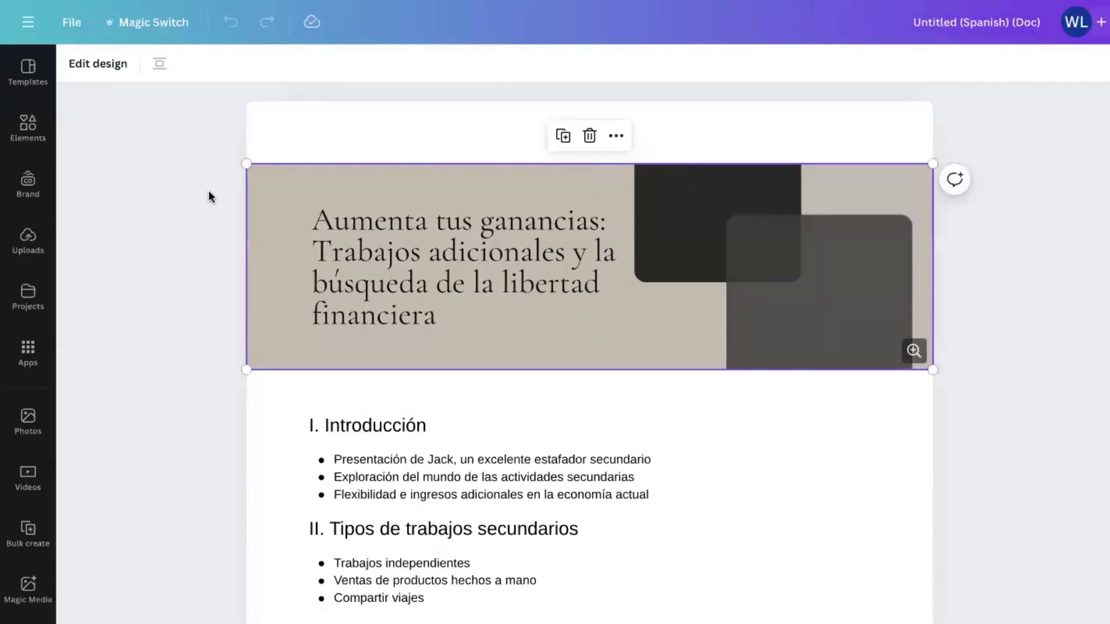
Review the generated outline Doc from its banner to the conclusion section, and take the window out of full screen
{"action": "scroll", "coordinate": [134, 219], "scroll_direction": "down", "scroll_amount": 7}
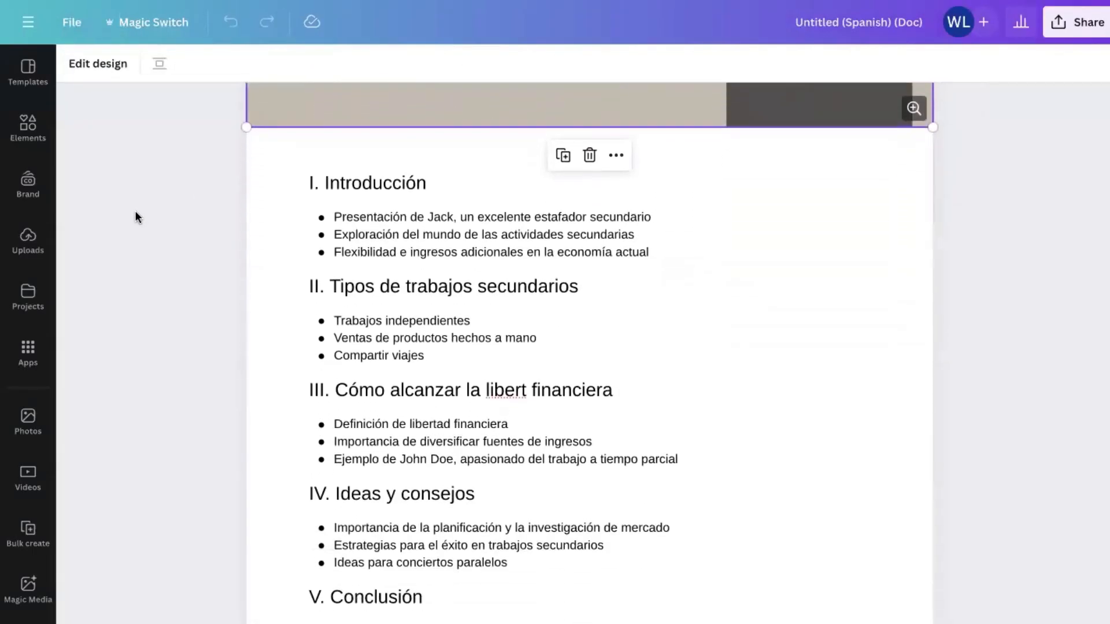
{"action": "scroll", "coordinate": [133, 200], "scroll_direction": "up", "scroll_amount": 7}
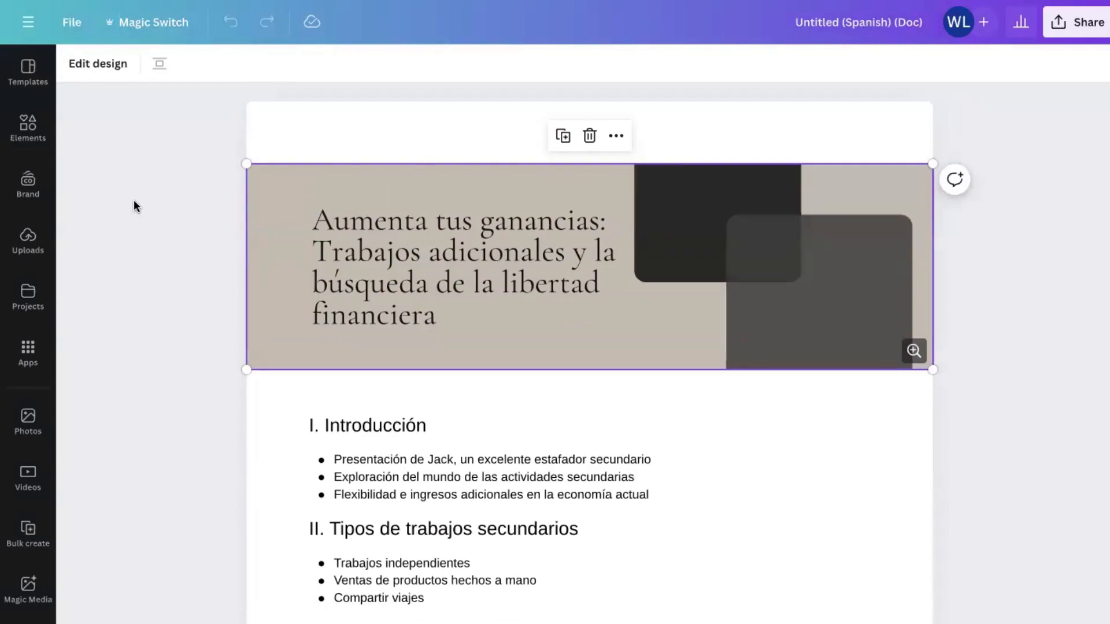
{"action": "scroll", "coordinate": [133, 200], "scroll_direction": "down", "scroll_amount": 4}
{"action": "scroll", "coordinate": [134, 200], "scroll_direction": "down", "scroll_amount": 2}
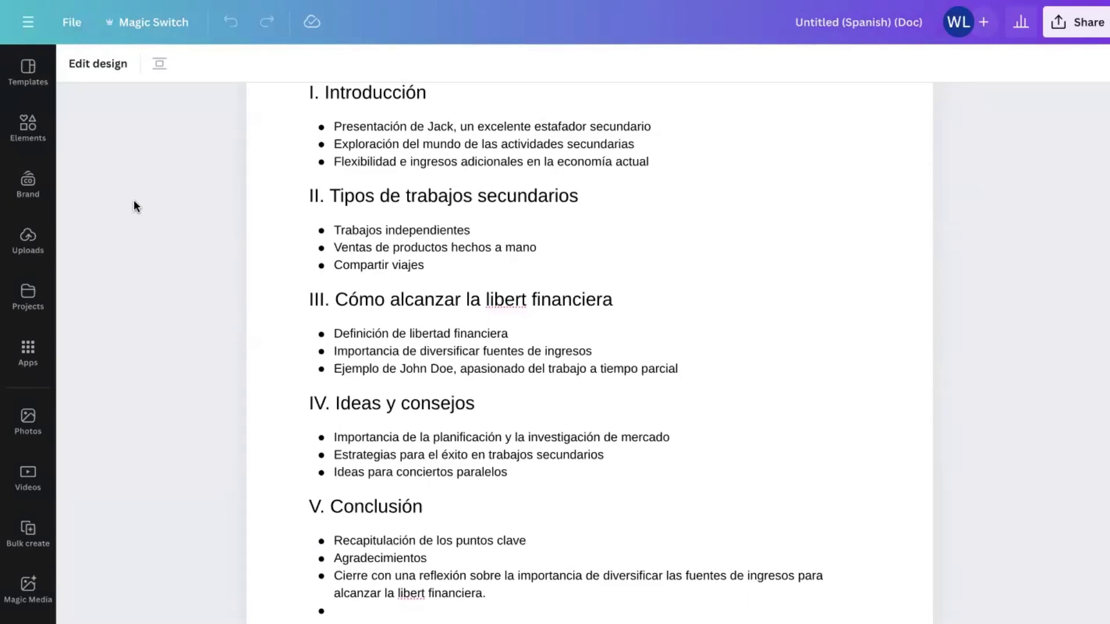
{"action": "mouse_move", "coordinate": [150, 2]}
{"action": "left_click", "coordinate": [52, 30]}
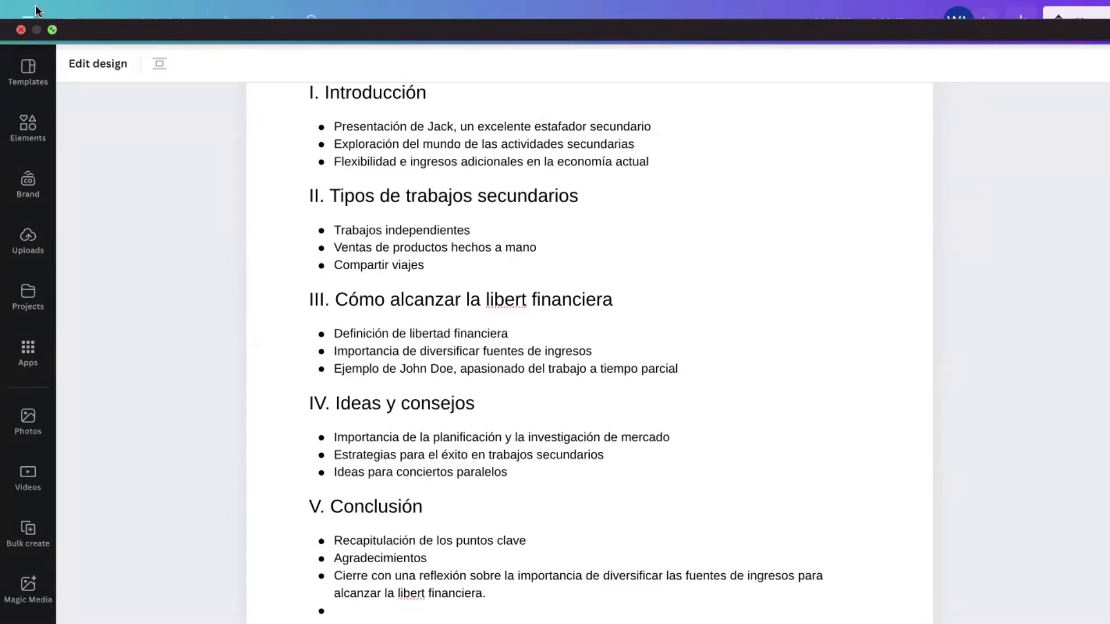